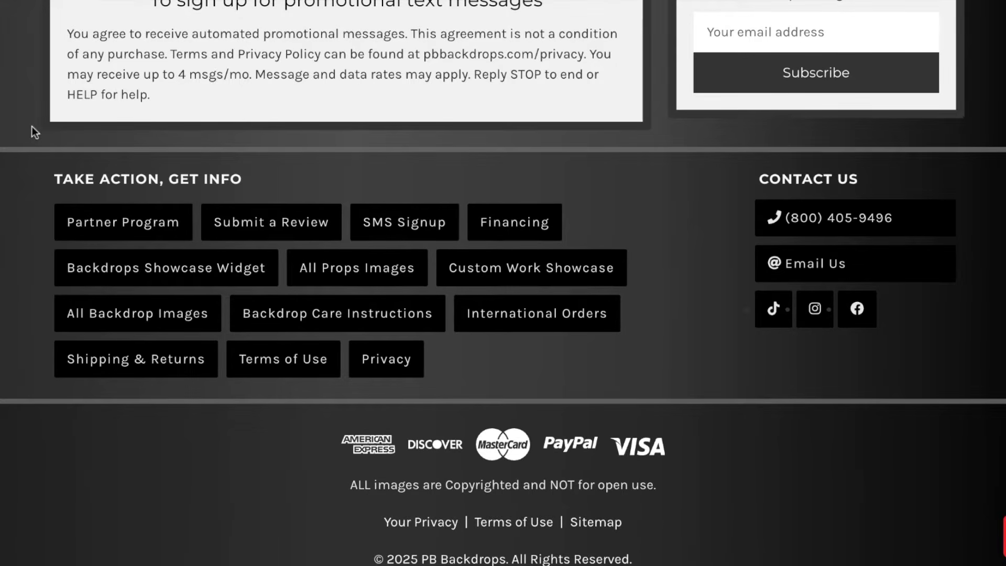
- Open the All Backdrop Images gallery from the PB Backdrops website
{"action": "scroll", "coordinate": [503, 283], "scroll_direction": "up", "scroll_amount": 20}
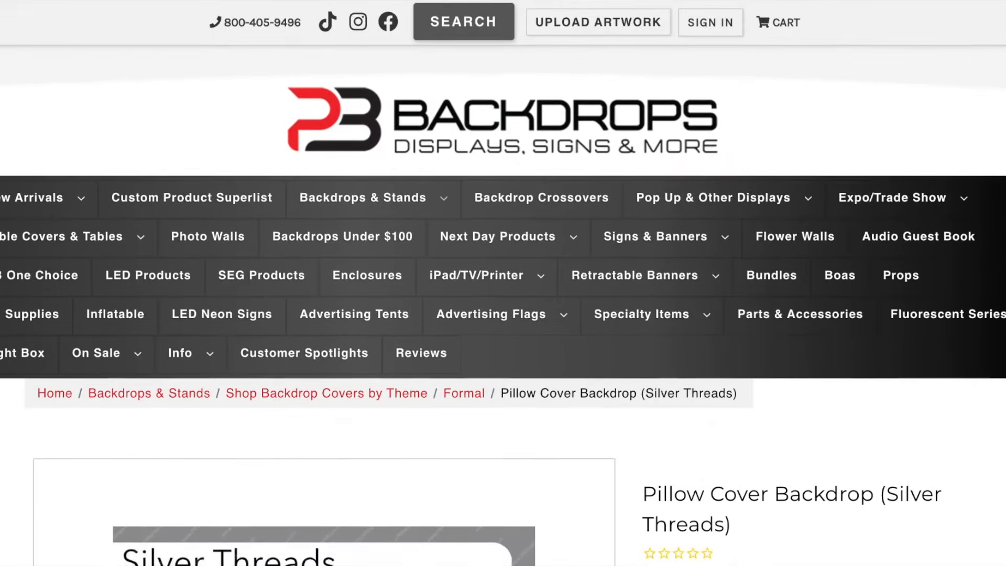
{"action": "scroll", "coordinate": [503, 283], "scroll_direction": "down", "scroll_amount": 20}
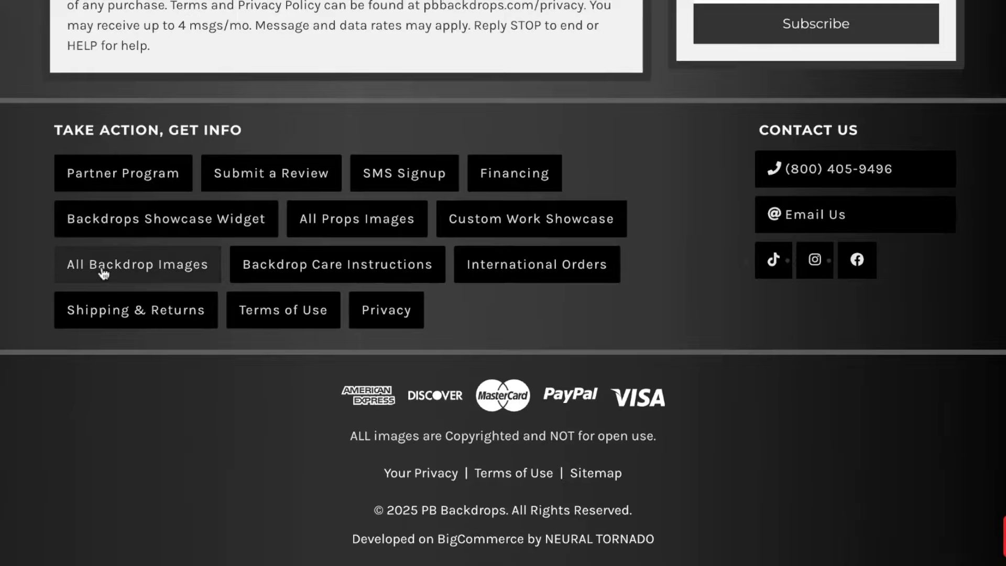
{"action": "left_click", "coordinate": [104, 272]}
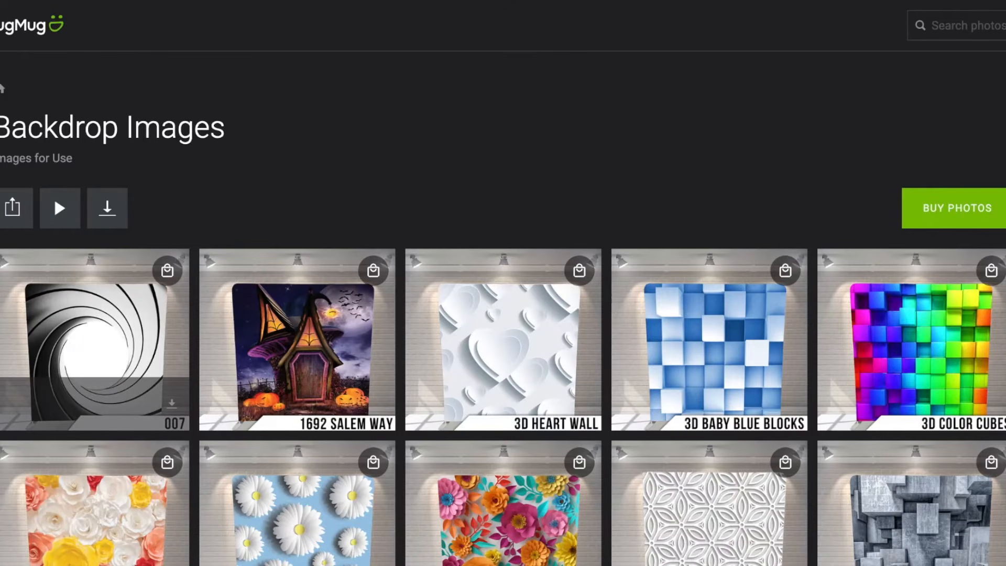
- Browse the backdrop image gallery and open the Brushed Black & White backdrop
{"action": "scroll", "coordinate": [53, 194], "scroll_direction": "down", "scroll_amount": 6}
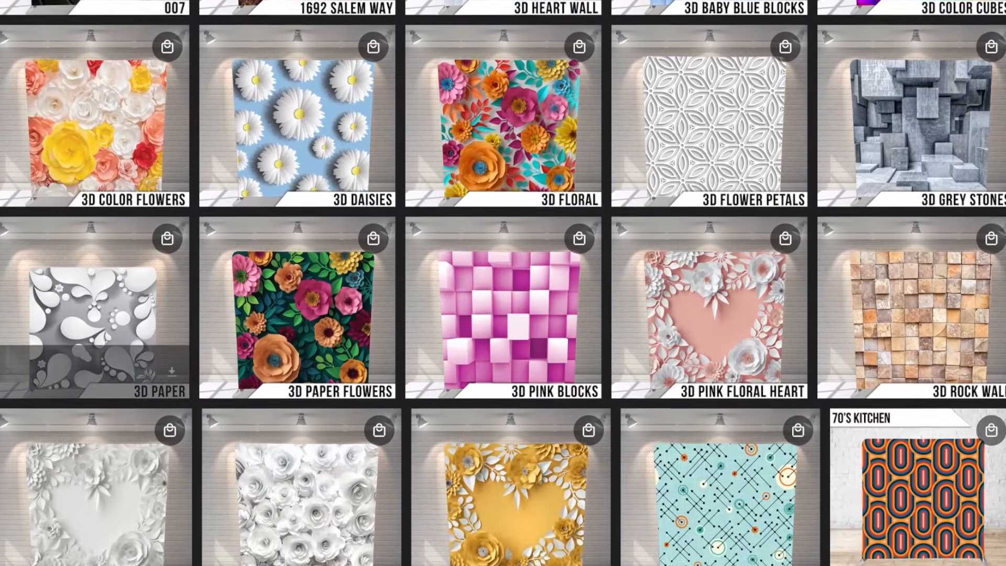
{"action": "scroll", "coordinate": [503, 283], "scroll_direction": "down", "scroll_amount": 7}
{"action": "scroll", "coordinate": [504, 283], "scroll_direction": "down", "scroll_amount": 15}
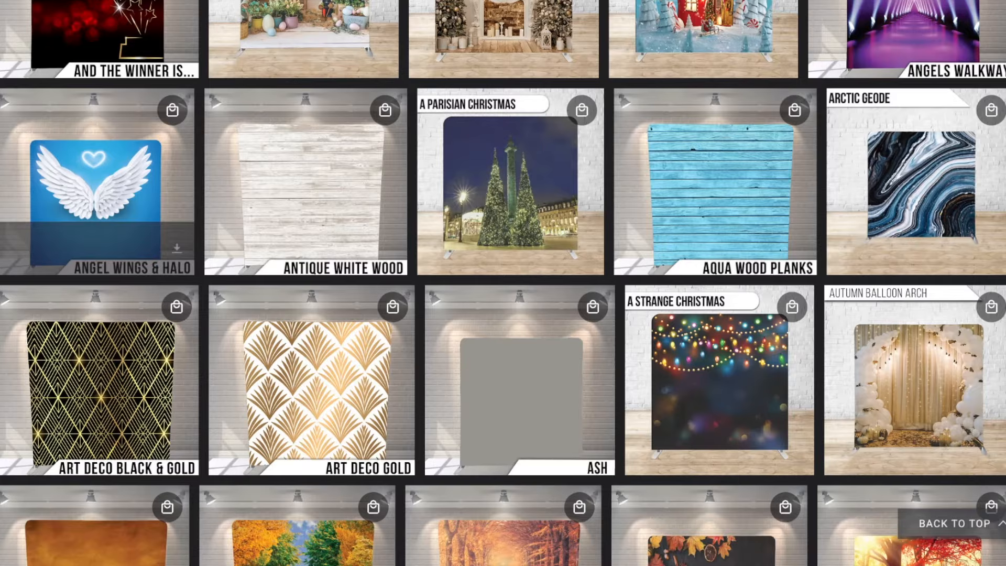
{"action": "scroll", "coordinate": [503, 283], "scroll_direction": "down", "scroll_amount": 15}
{"action": "scroll", "coordinate": [503, 283], "scroll_direction": "down", "scroll_amount": 10}
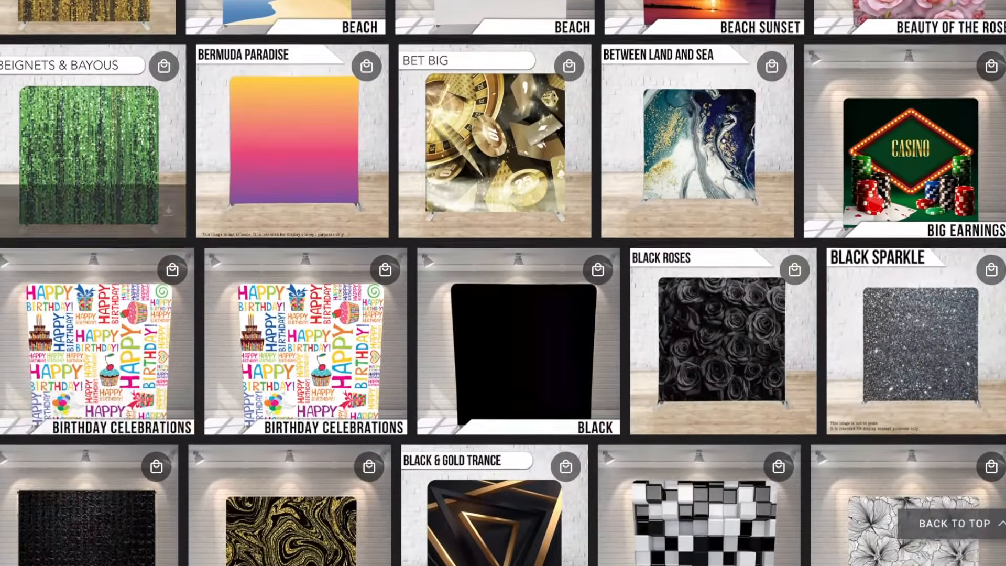
{"action": "scroll", "coordinate": [503, 283], "scroll_direction": "down", "scroll_amount": 10}
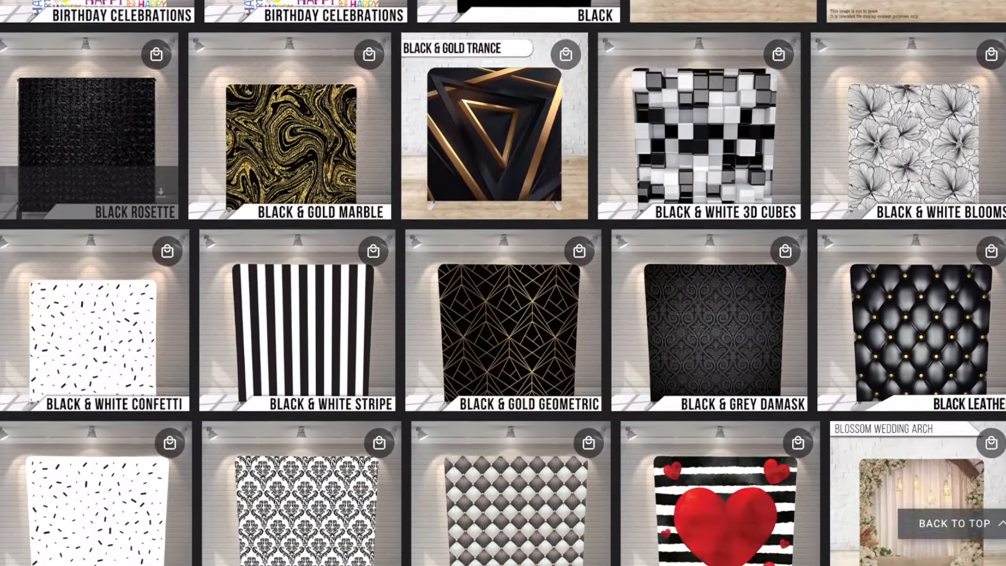
{"action": "scroll", "coordinate": [504, 283], "scroll_direction": "down", "scroll_amount": 15}
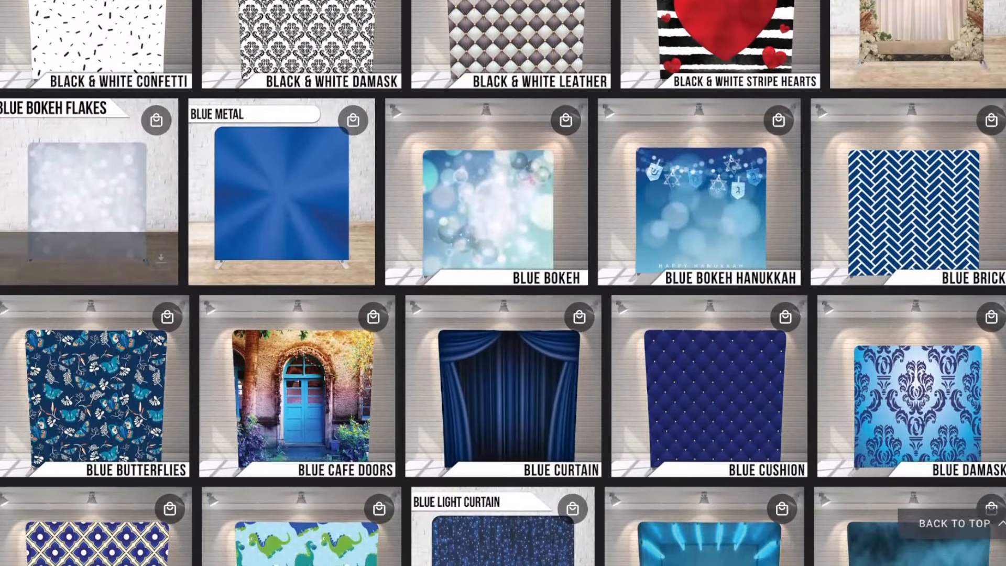
{"action": "scroll", "coordinate": [504, 283], "scroll_direction": "down", "scroll_amount": 10}
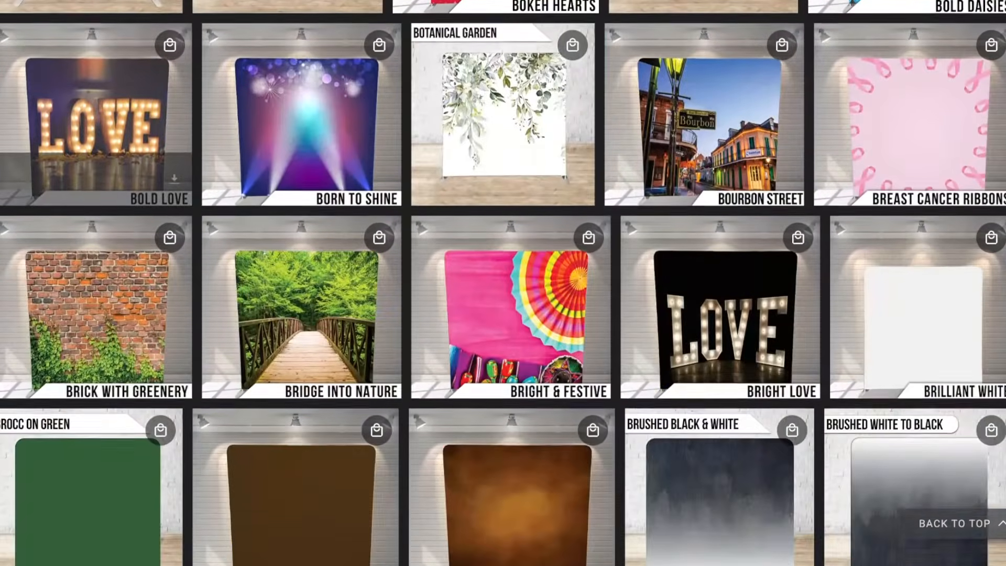
{"action": "scroll", "coordinate": [793, 219], "scroll_direction": "down", "scroll_amount": 2}
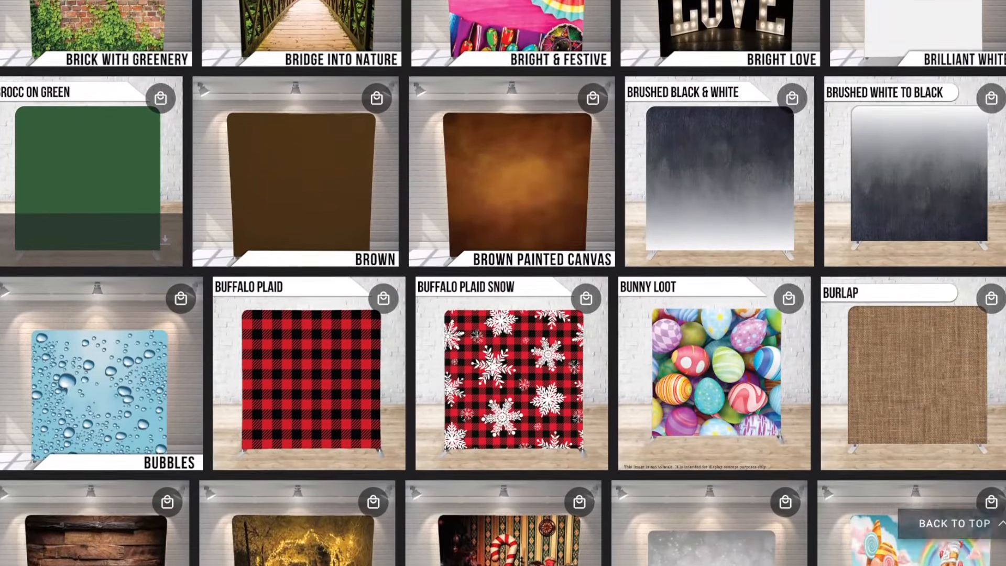
{"action": "scroll", "coordinate": [793, 219], "scroll_direction": "up", "scroll_amount": 2}
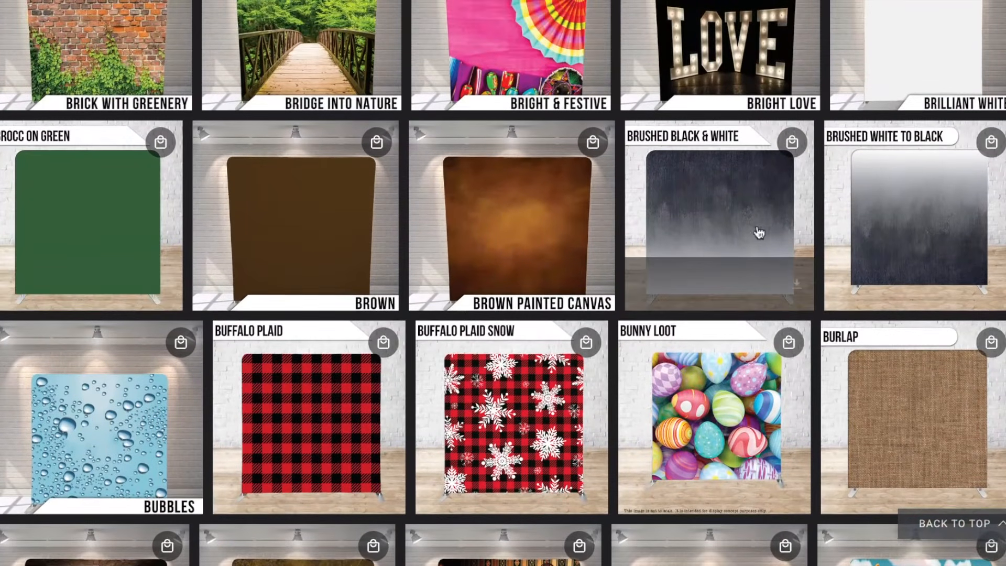
{"action": "left_click", "coordinate": [724, 222]}
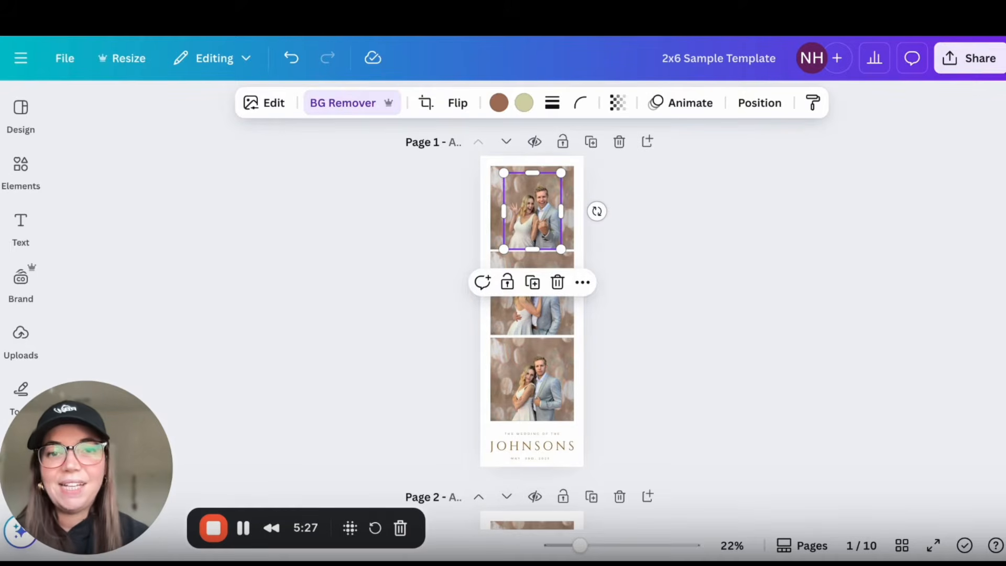
- In the 2x6 Sample Template in Canva, duplicate page 1 and delete the couple photos from the strip's three frames
{"action": "left_click", "coordinate": [448, 252]}
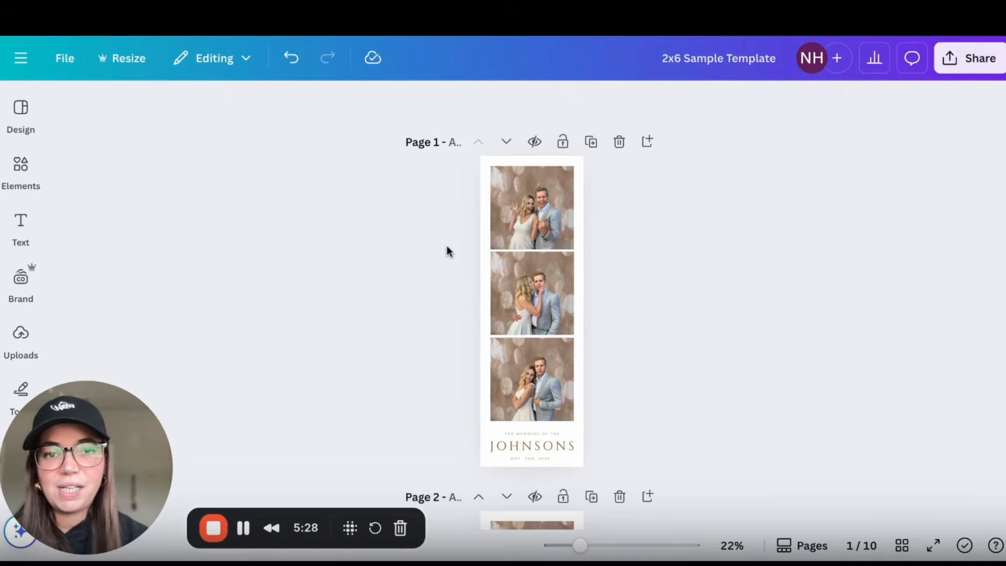
{"action": "left_click", "coordinate": [597, 141]}
{"action": "left_click", "coordinate": [532, 246]}
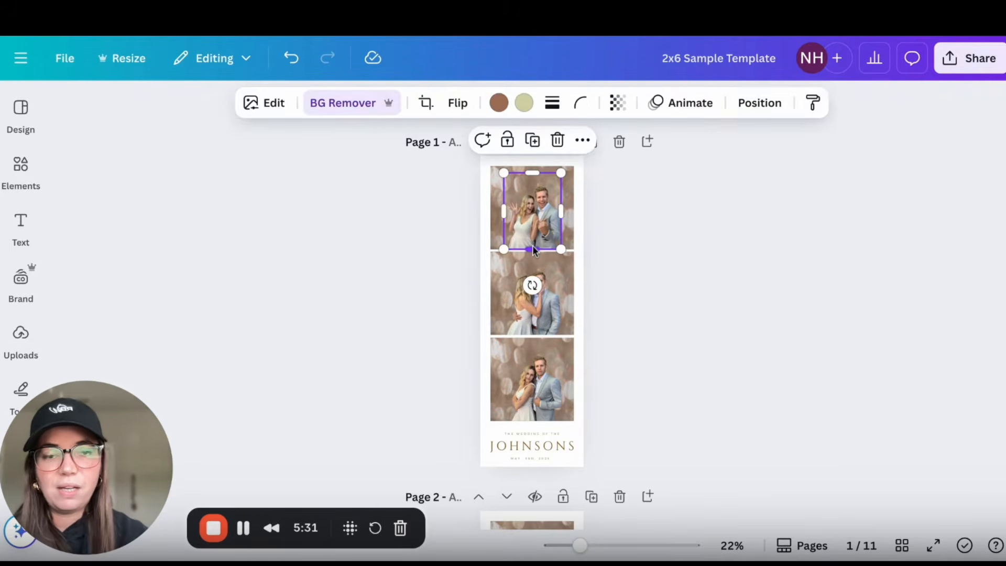
{"action": "key", "text": "Delete"}
{"action": "left_click", "coordinate": [534, 313]}
{"action": "key", "text": "Delete"}
{"action": "key", "text": "Delete"}
{"action": "left_click", "coordinate": [543, 372]}
{"action": "key", "text": "Delete"}
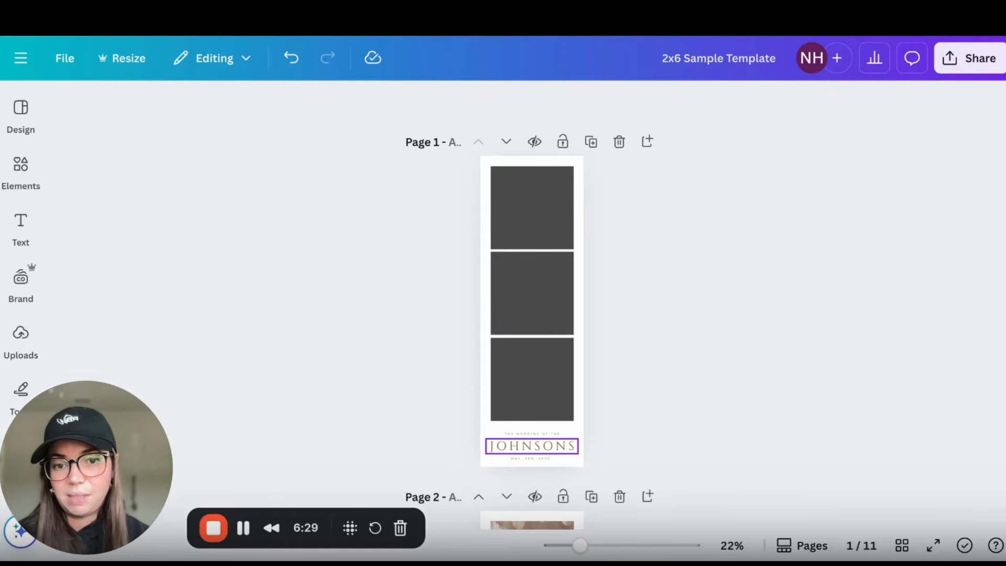
- Fill all three photo frames on page 1 with the uploaded Brushed Black & White backdrop image
{"action": "scroll", "coordinate": [532, 447], "scroll_direction": "up", "scroll_amount": 5}
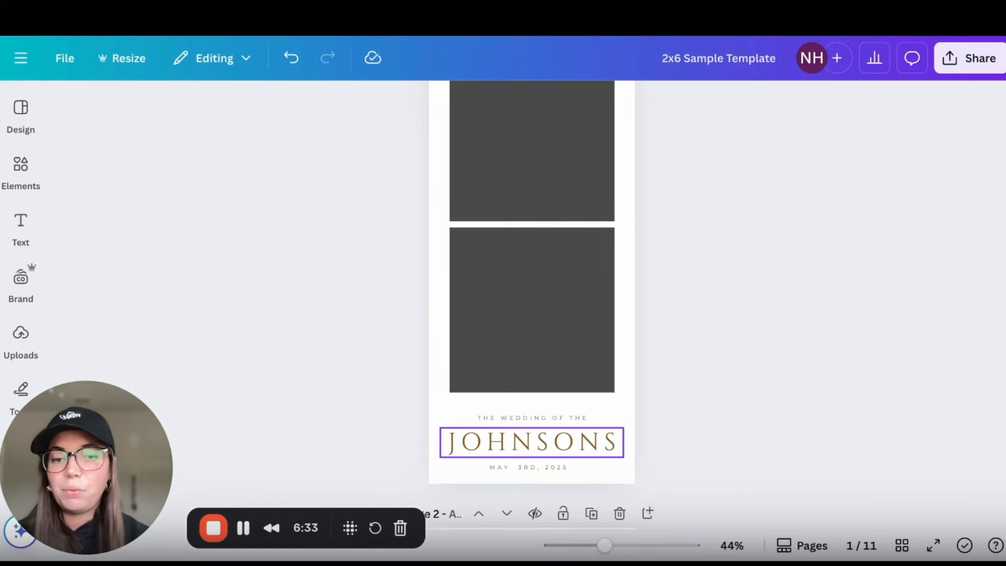
{"action": "scroll", "coordinate": [532, 443], "scroll_direction": "down", "scroll_amount": 3}
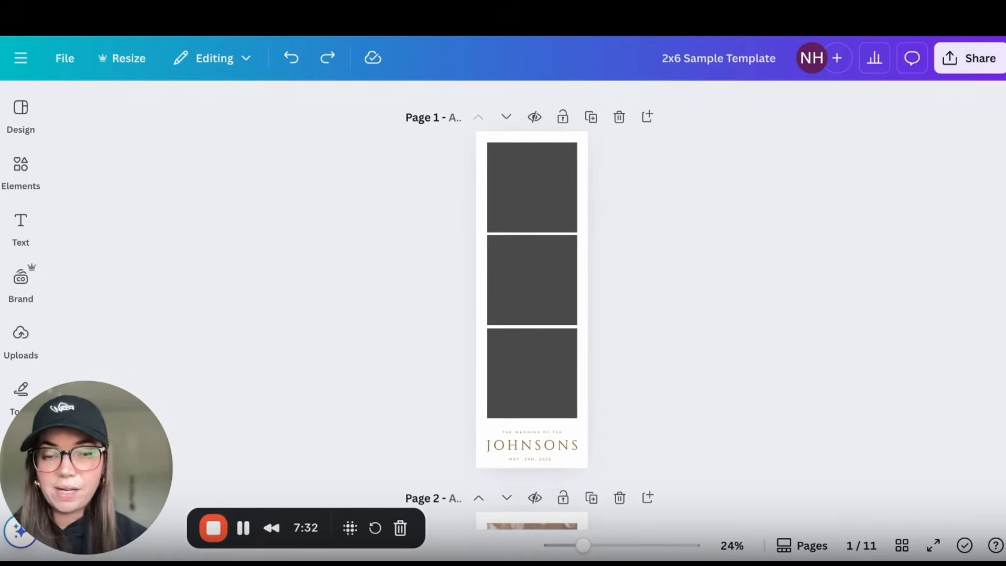
{"action": "left_click", "coordinate": [21, 339]}
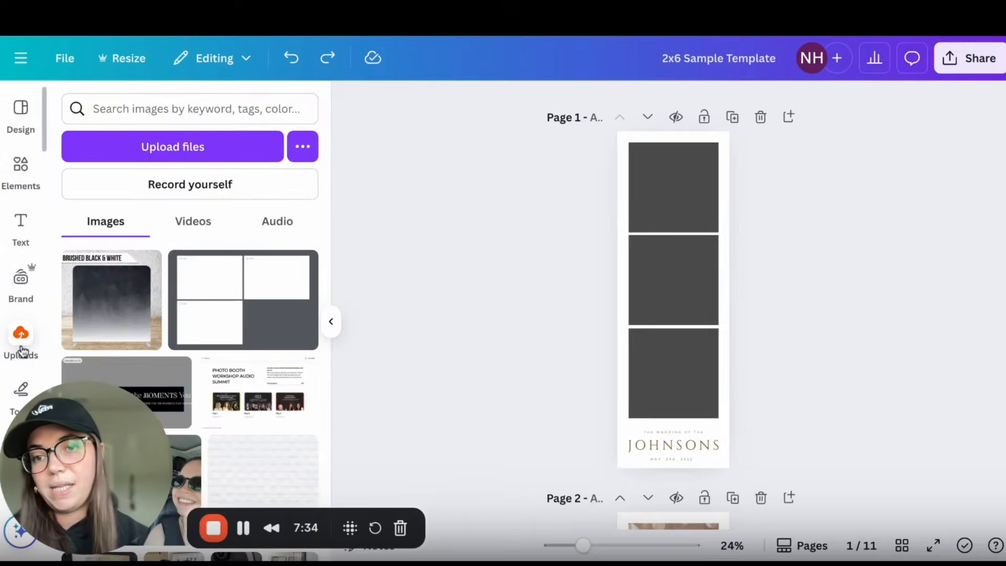
{"action": "mouse_move", "coordinate": [84, 328]}
{"action": "left_mouse_down"}
{"action": "mouse_move", "coordinate": [582, 236]}
{"action": "mouse_move", "coordinate": [674, 188]}
{"action": "left_mouse_up"}
{"action": "left_click", "coordinate": [126, 304]}
{"action": "left_click", "coordinate": [79, 321]}
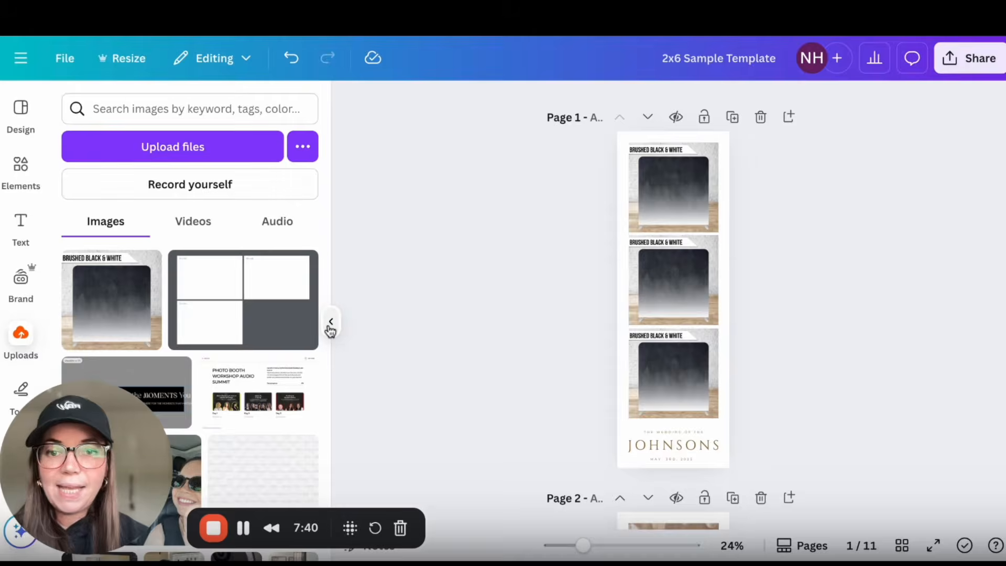
{"action": "left_click", "coordinate": [331, 322]}
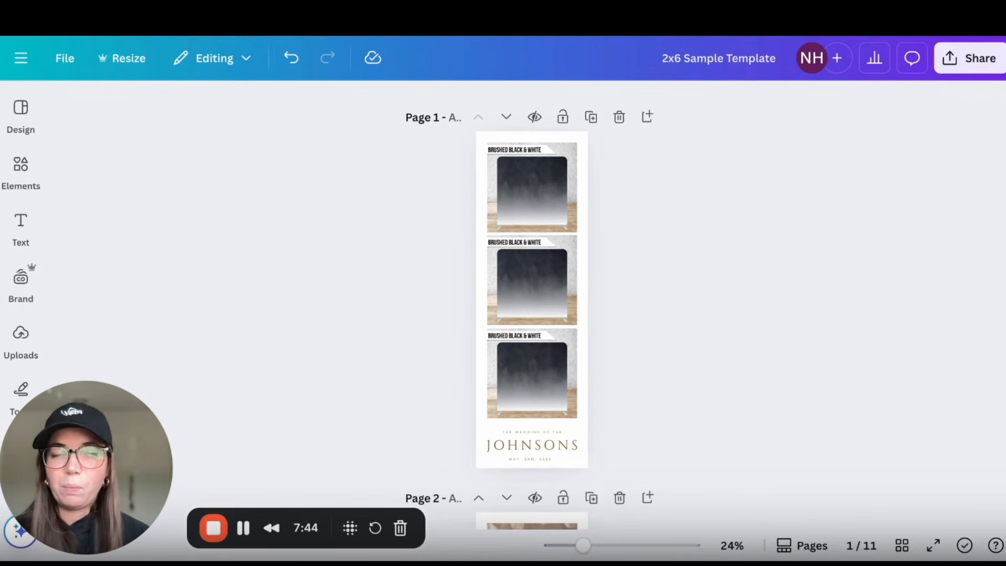
- Crop the top frame's image by enlarging and repositioning it so that only the backdrop fabric fills the frame
{"action": "double_click", "coordinate": [513, 203]}
{"action": "left_click_drag", "start_coordinate": [487, 231], "coordinate": [258, 426]}
{"action": "left_click_drag", "start_coordinate": [396, 330], "coordinate": [511, 217]}
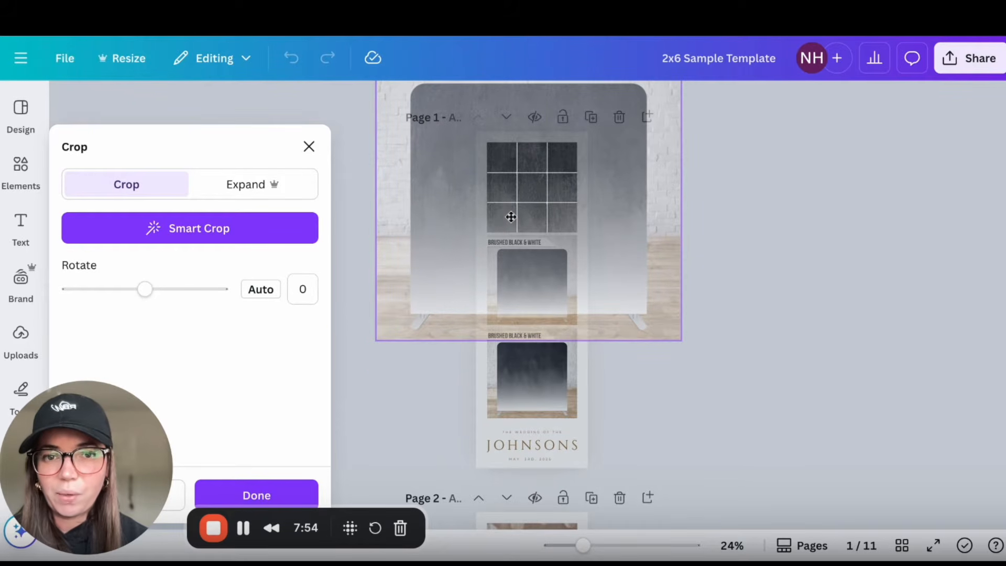
{"action": "mouse_move", "coordinate": [511, 217]}
{"action": "left_mouse_down"}
{"action": "mouse_move", "coordinate": [510, 203]}
{"action": "mouse_move", "coordinate": [510, 213]}
{"action": "left_mouse_up"}
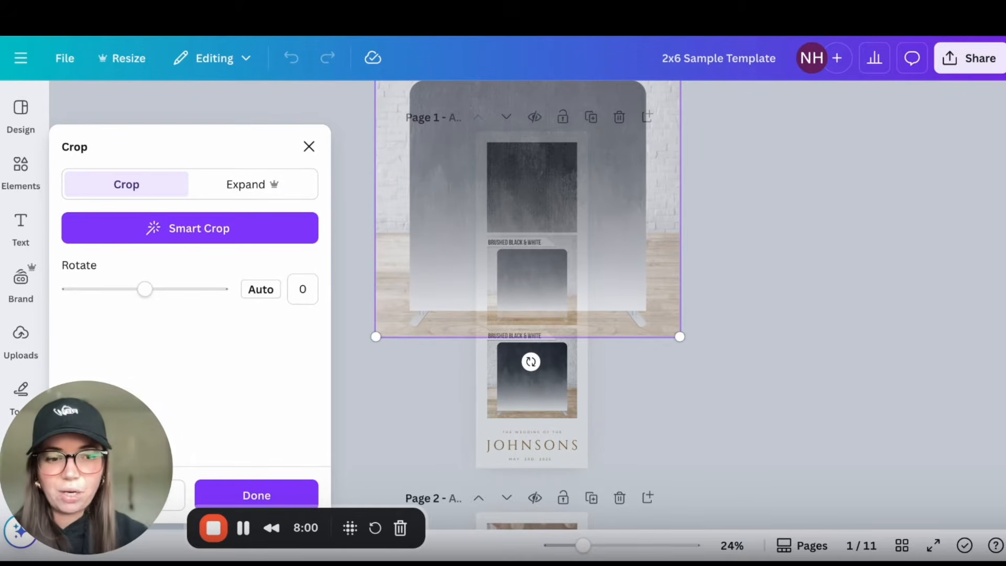
{"action": "left_click", "coordinate": [517, 237]}
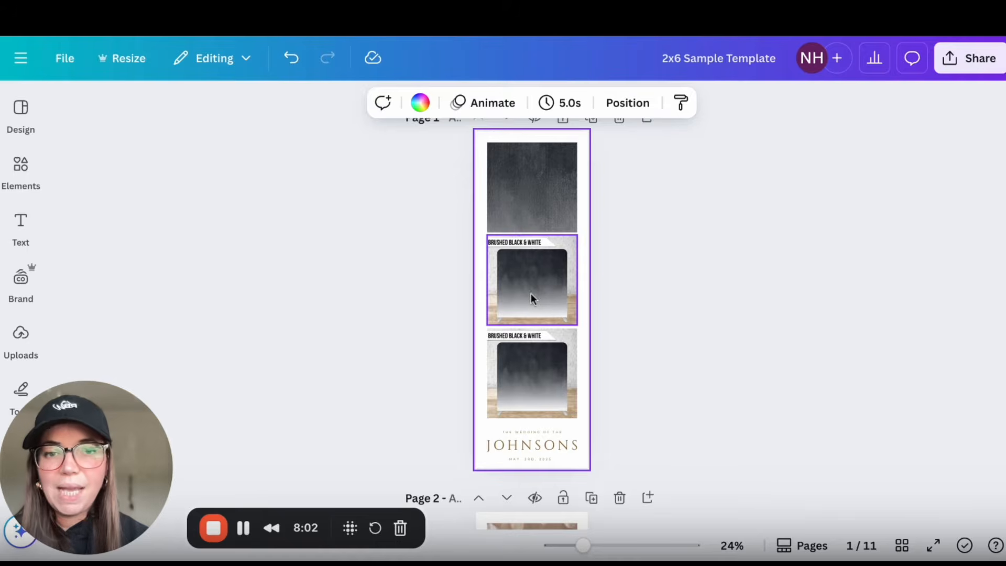
- Delete the backdrop images from the middle and bottom frames, leaving the empty frames in place
{"action": "left_click", "coordinate": [537, 275]}
{"action": "key", "text": "Delete"}
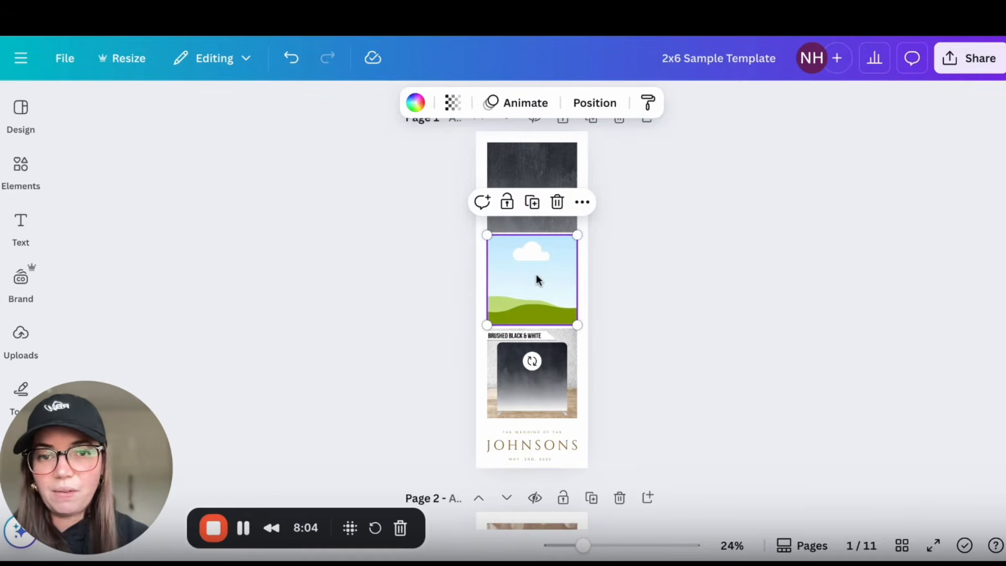
{"action": "left_click", "coordinate": [530, 383]}
{"action": "key", "text": "Delete"}
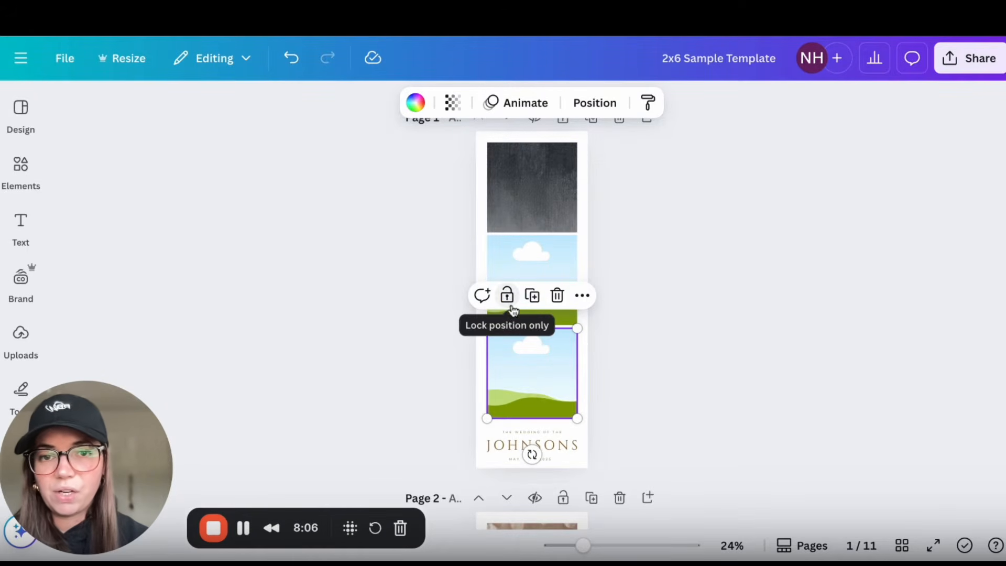
- Search the elements library for "frame square" and look at the available square frames
{"action": "left_click", "coordinate": [21, 164]}
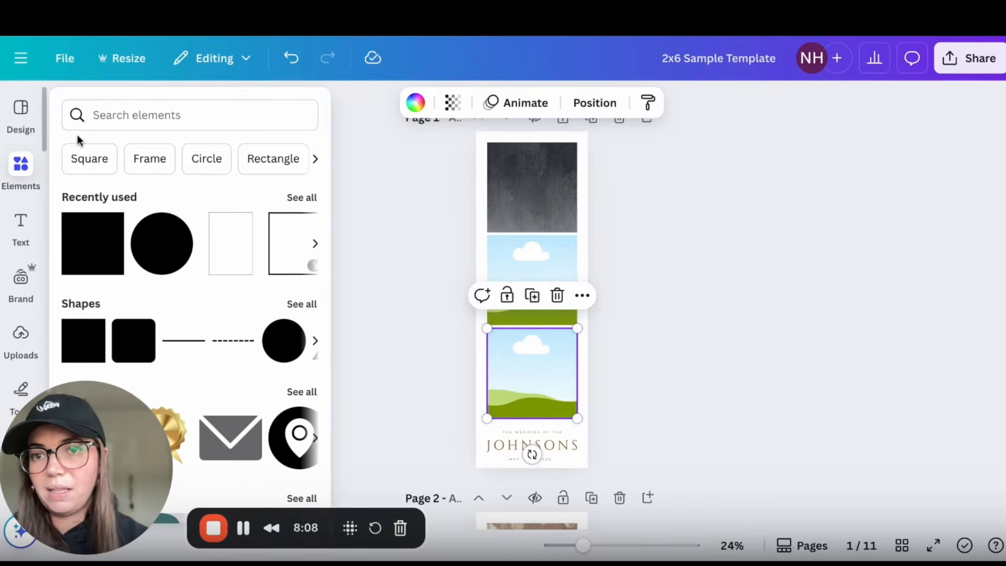
{"action": "left_click", "coordinate": [116, 119]}
{"action": "type", "text": "frame square"}
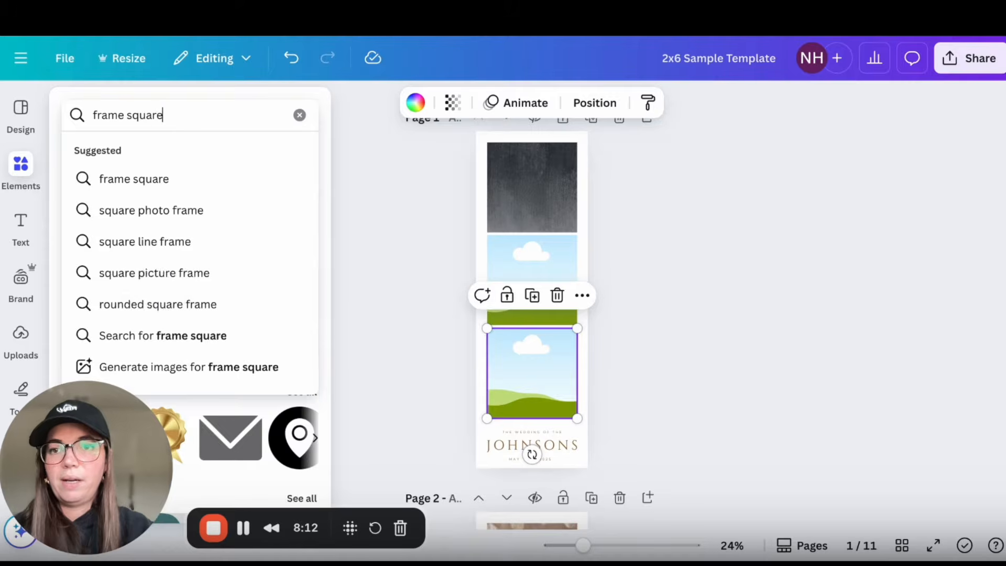
{"action": "key", "text": "Return"}
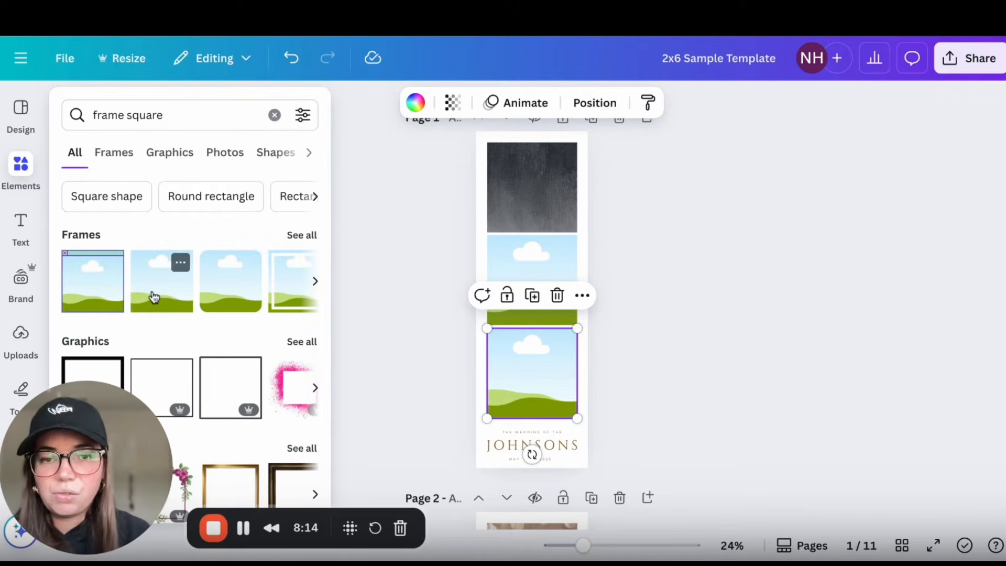
{"action": "left_click", "coordinate": [361, 168]}
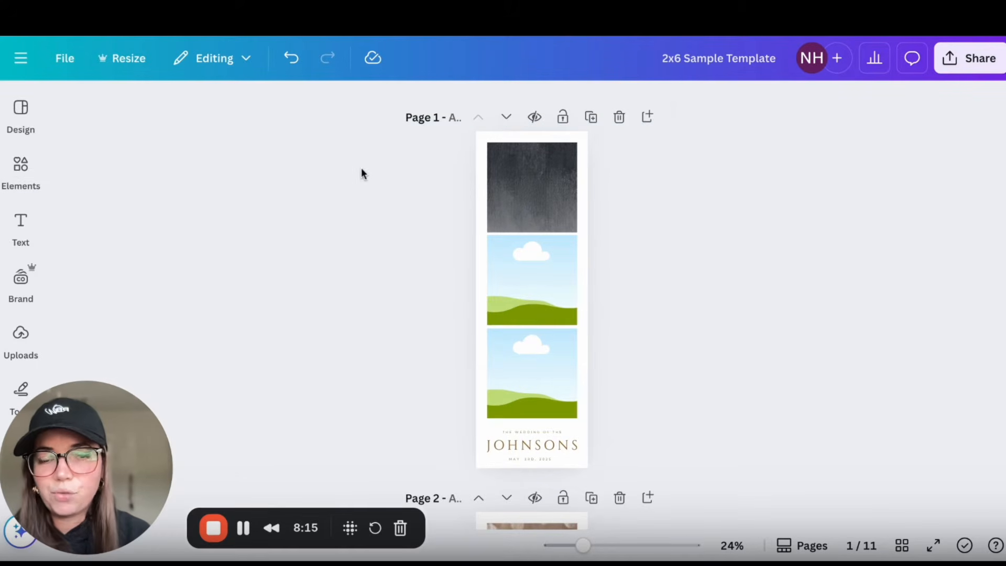
- Duplicate the cropped top backdrop square twice and align the copies over the middle and bottom frames
{"action": "left_click", "coordinate": [535, 185]}
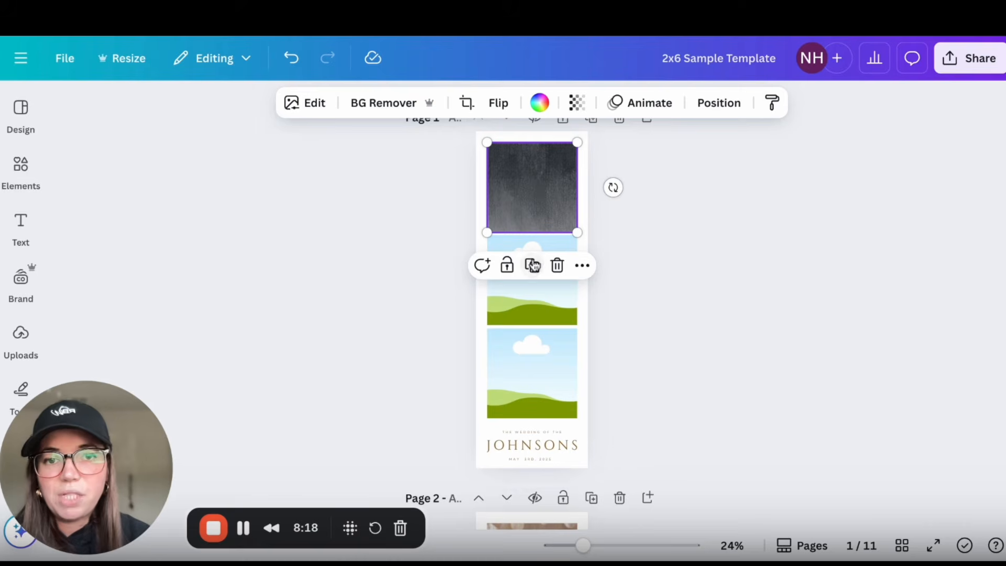
{"action": "left_click_drag", "start_coordinate": [532, 206], "coordinate": [527, 278]}
{"action": "left_click", "coordinate": [533, 203]}
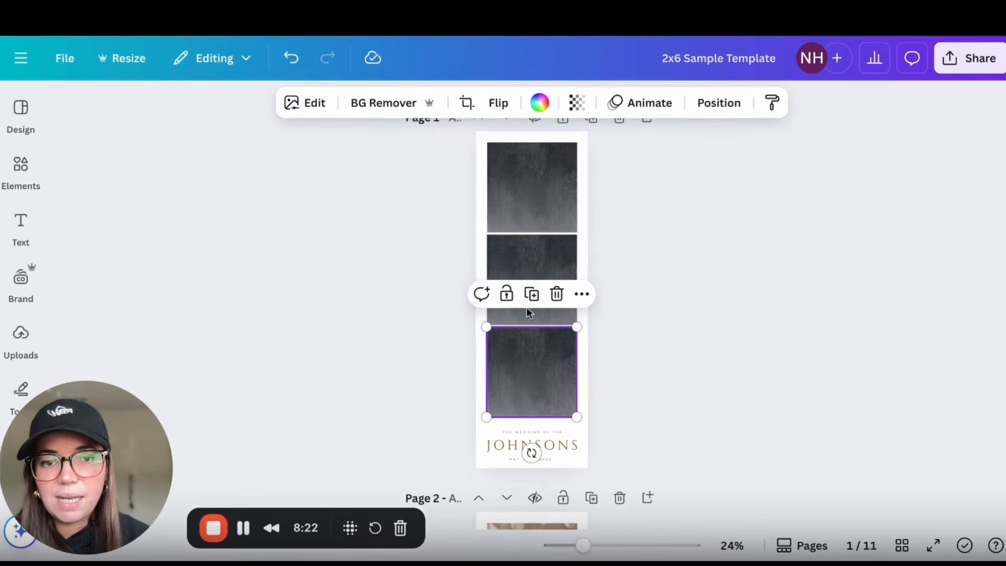
{"action": "left_click", "coordinate": [689, 372]}
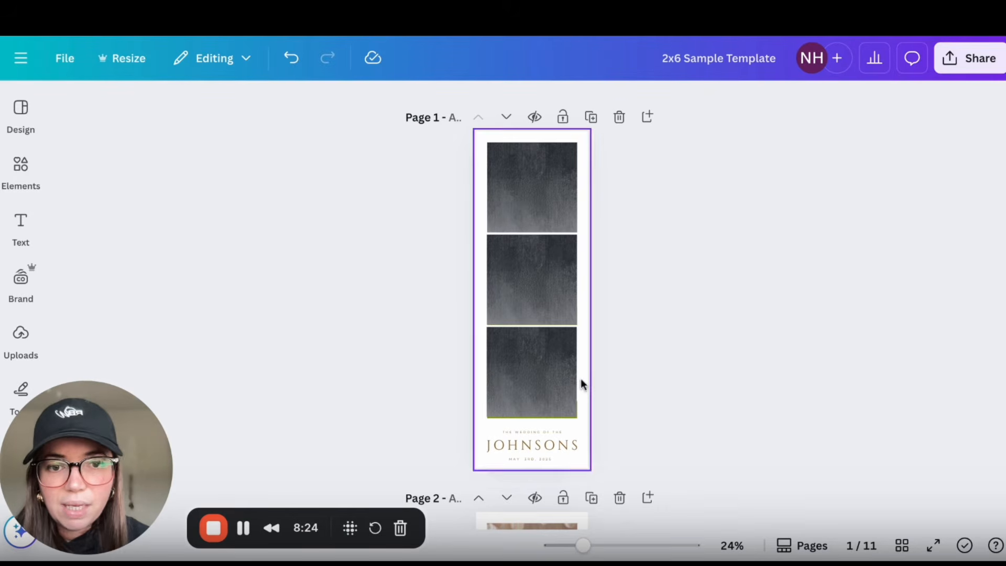
{"action": "left_click", "coordinate": [555, 376]}
{"action": "left_click_drag", "start_coordinate": [557, 375], "coordinate": [556, 377]}
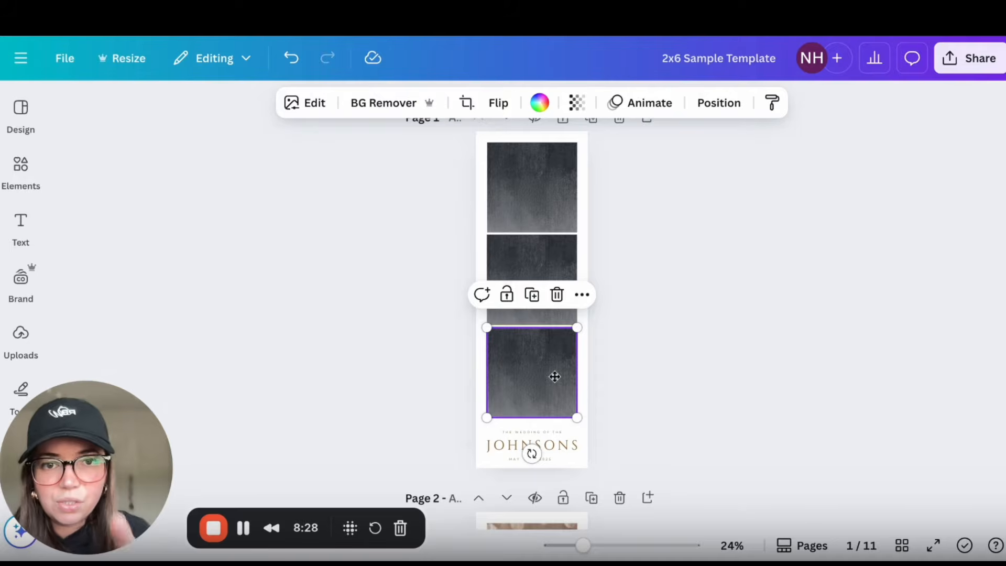
- Delete the two empty frame layers beneath the backdrop copies and reselect the bottom backdrop square
{"action": "left_click", "coordinate": [719, 102]}
{"action": "left_click", "coordinate": [256, 195]}
{"action": "scroll", "coordinate": [258, 203], "scroll_direction": "down", "scroll_amount": 5}
{"action": "left_click", "coordinate": [227, 346]}
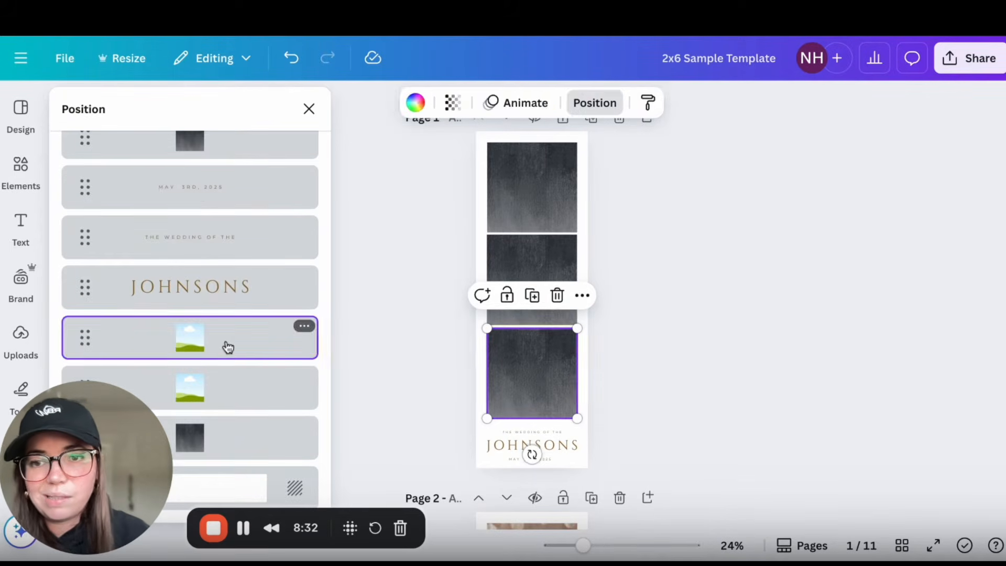
{"action": "key", "text": "Delete"}
{"action": "left_click", "coordinate": [236, 395]}
{"action": "key", "text": "Delete"}
{"action": "left_click", "coordinate": [574, 338]}
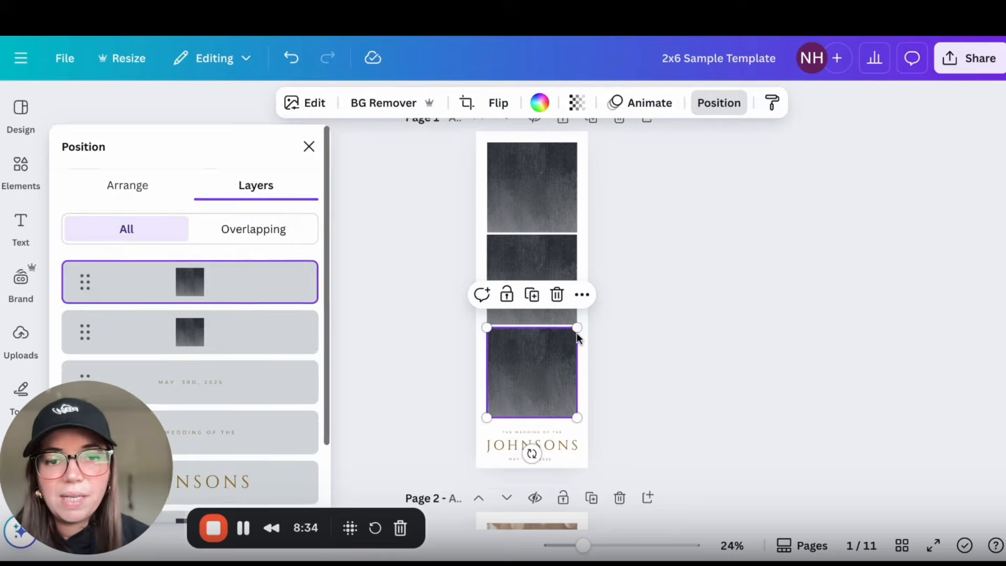
- Deselect the bottom backdrop square and bring up the uploaded images
{"action": "left_click", "coordinate": [667, 342]}
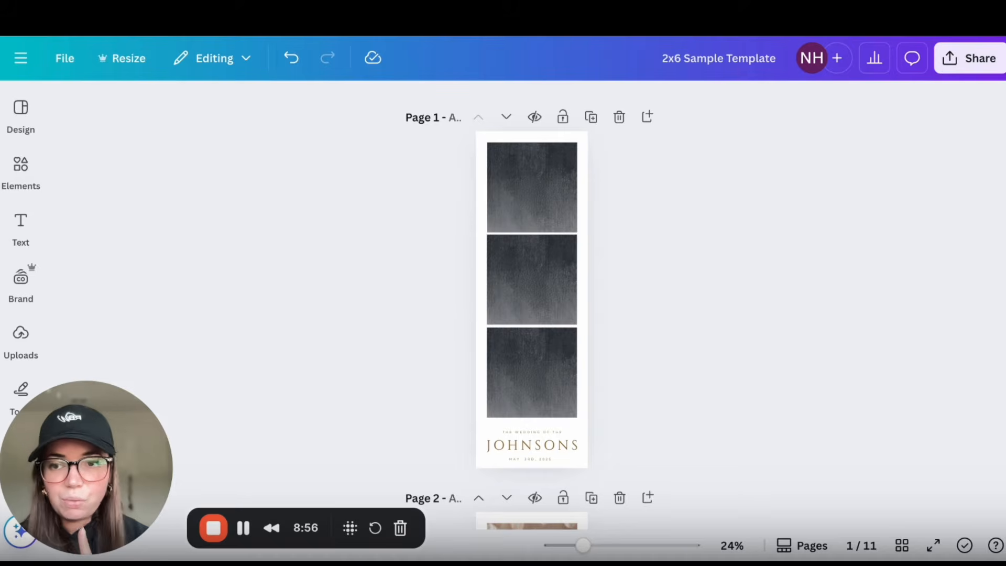
{"action": "left_click", "coordinate": [23, 341]}
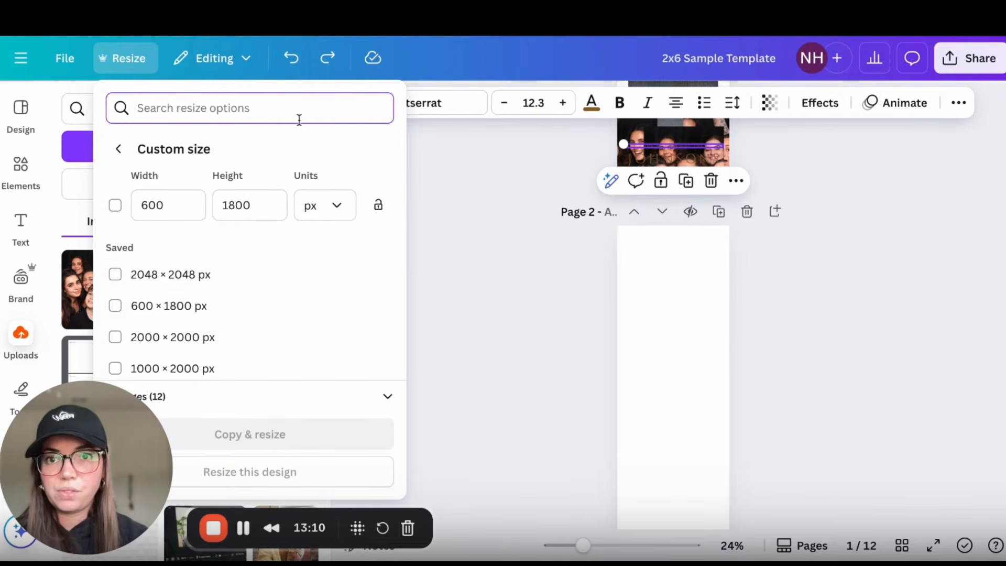
{"action": "left_click", "coordinate": [473, 277]}
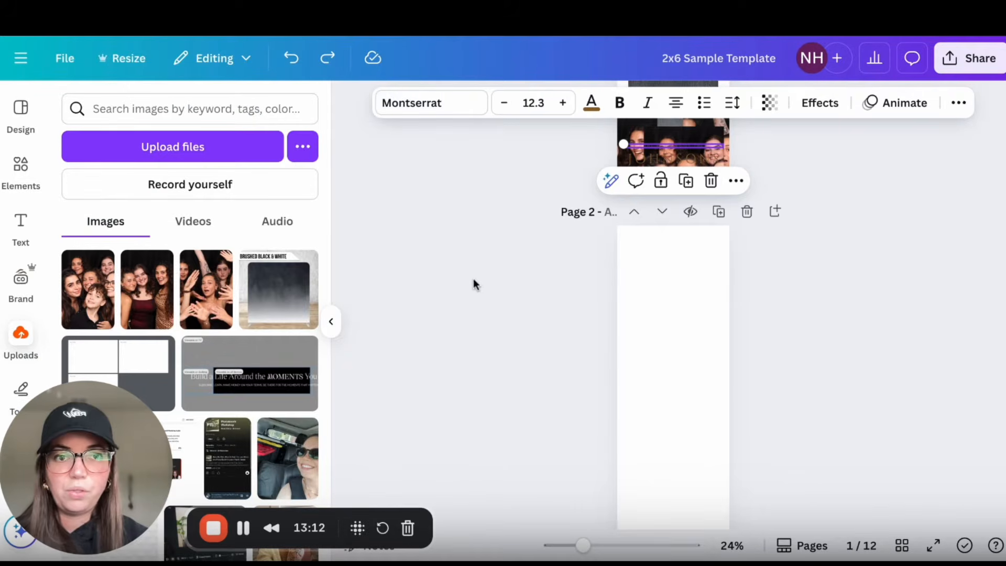
- Move the three group photos from the first page onto the blank second page, placing the one with the child lowest
{"action": "scroll", "coordinate": [473, 279], "scroll_direction": "up", "scroll_amount": 2}
{"action": "left_click_drag", "start_coordinate": [674, 236], "coordinate": [663, 416]}
{"action": "left_click", "coordinate": [625, 238]}
{"action": "left_click_drag", "start_coordinate": [627, 218], "coordinate": [629, 393]}
{"action": "left_click", "coordinate": [715, 218]}
{"action": "left_click_drag", "start_coordinate": [715, 218], "coordinate": [702, 361]}
{"action": "scroll", "coordinate": [699, 360], "scroll_direction": "down", "scroll_amount": 3}
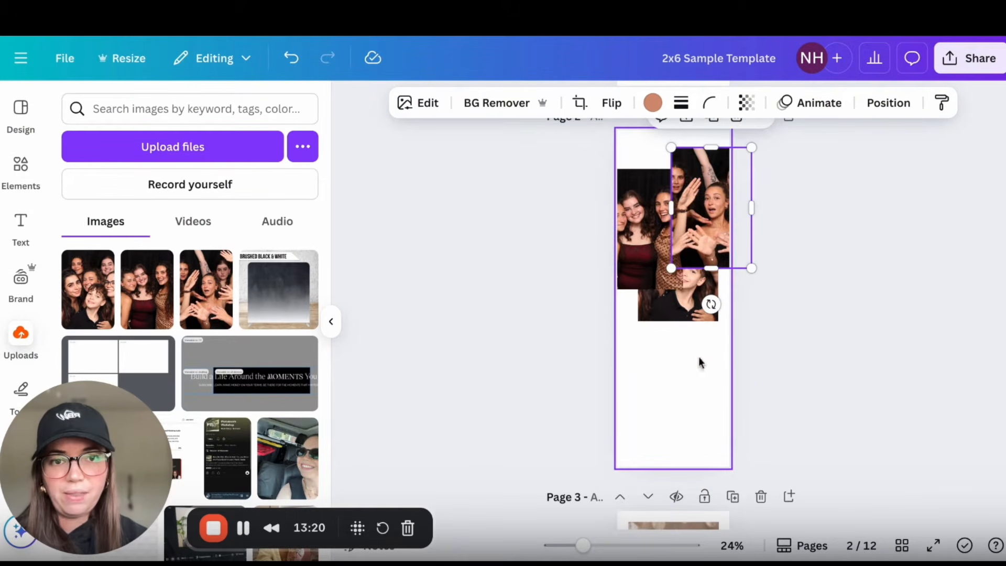
{"action": "left_click_drag", "start_coordinate": [697, 301], "coordinate": [678, 377]}
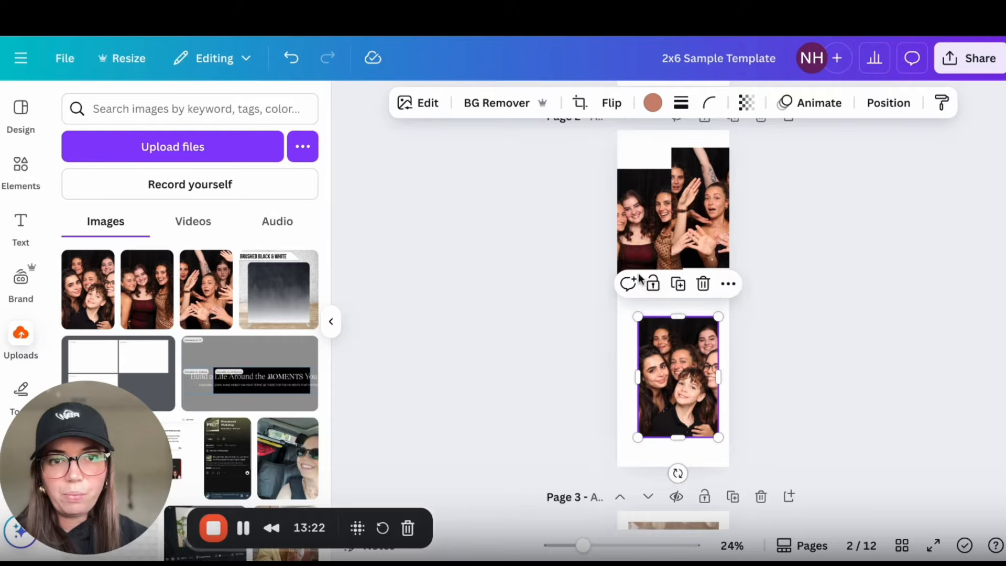
- Shift the photo of the three women to the middle of page 2 and remove its background
{"action": "left_click", "coordinate": [639, 235]}
{"action": "left_click_drag", "start_coordinate": [639, 235], "coordinate": [663, 329]}
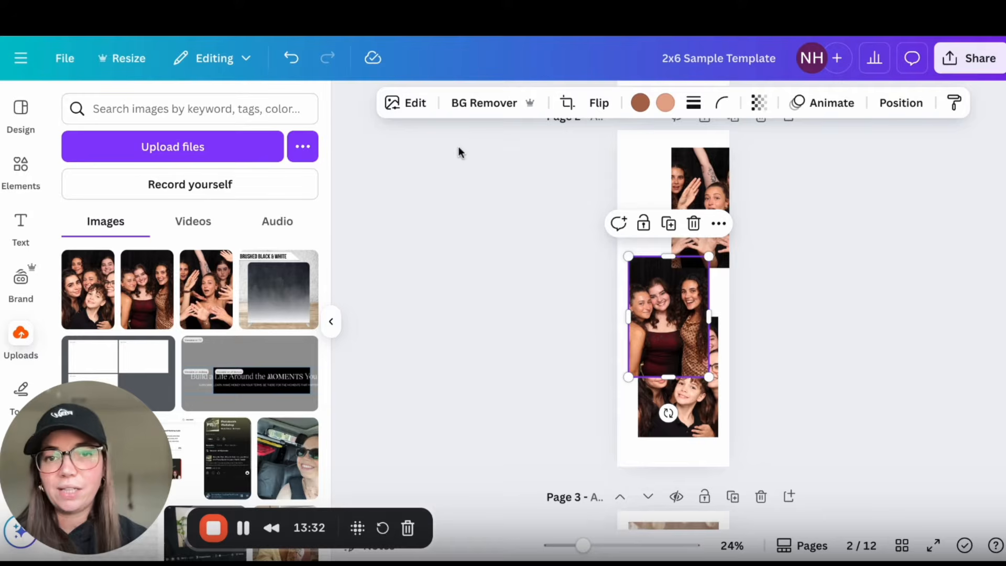
{"action": "left_click", "coordinate": [482, 104]}
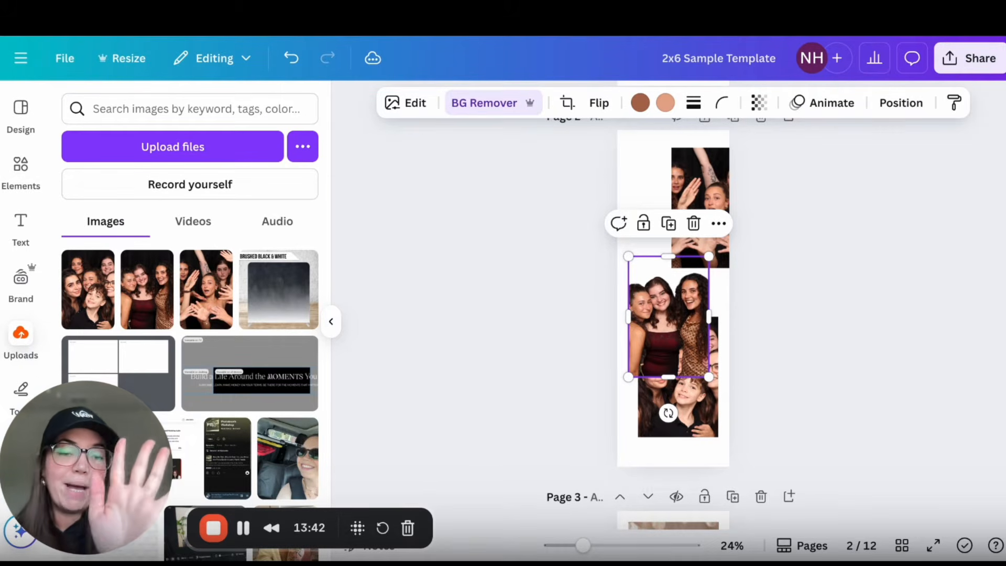
- Try to remove the background from the photo with raised hands, moving it fully onto the page for another attempt
{"action": "left_click", "coordinate": [700, 207]}
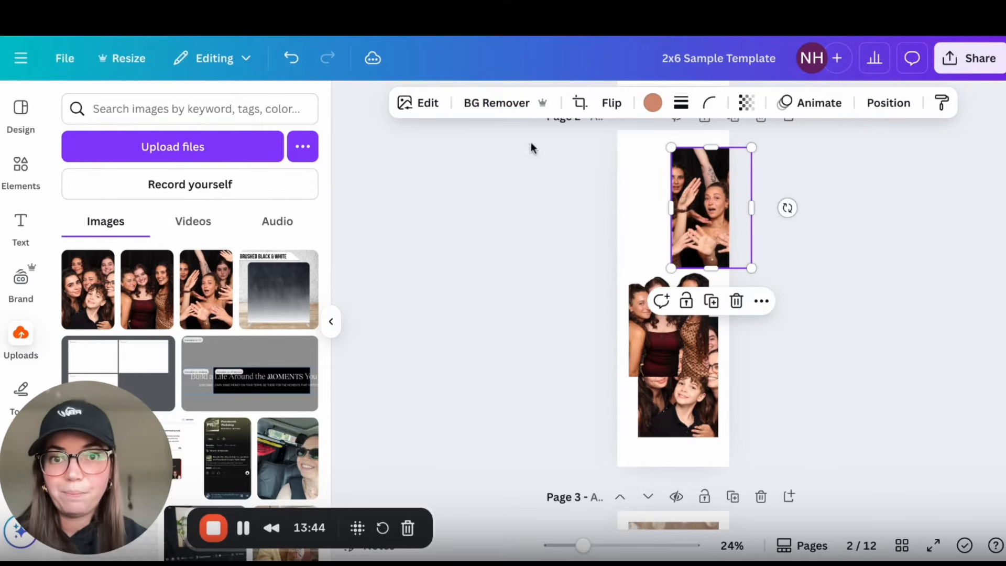
{"action": "left_click", "coordinate": [488, 109]}
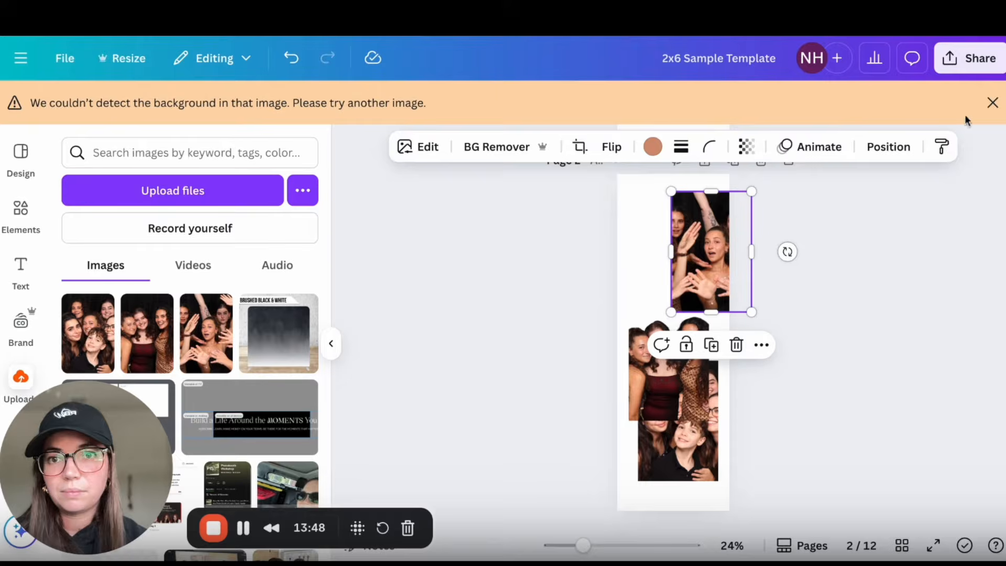
{"action": "left_click", "coordinate": [993, 103]}
{"action": "left_click_drag", "start_coordinate": [713, 179], "coordinate": [675, 203]}
{"action": "left_click", "coordinate": [488, 104]}
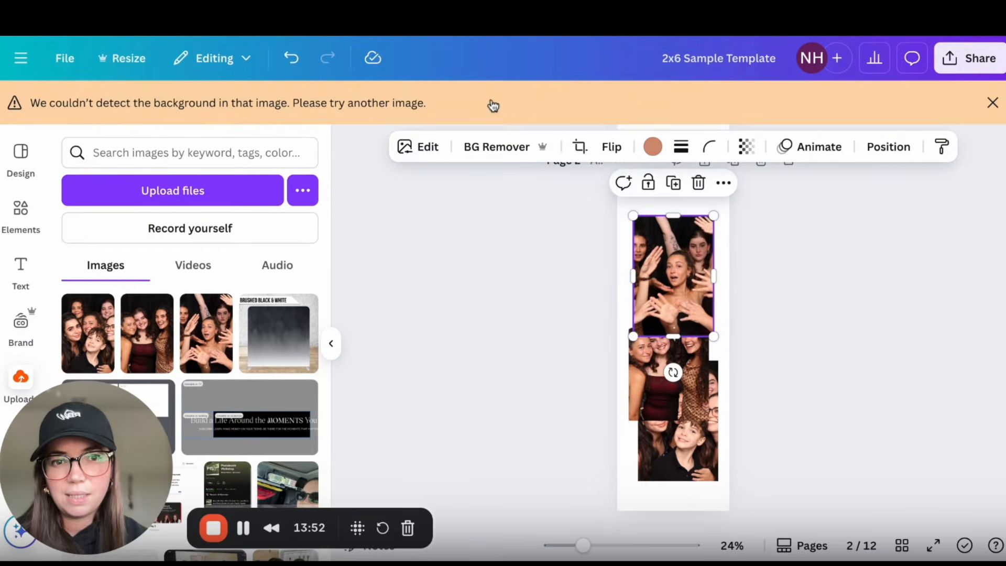
{"action": "left_click", "coordinate": [993, 103]}
- Remove the background from the photo with the child and crop the MOMENT lettering off the other group photo
{"action": "left_click", "coordinate": [712, 408]}
{"action": "left_click", "coordinate": [511, 111]}
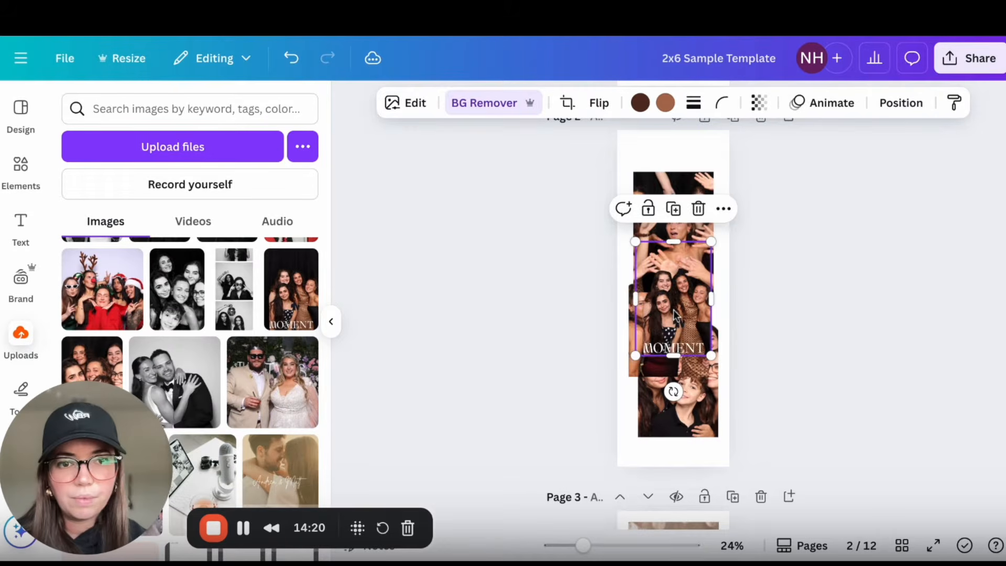
{"action": "left_click_drag", "start_coordinate": [676, 353], "coordinate": [677, 303]}
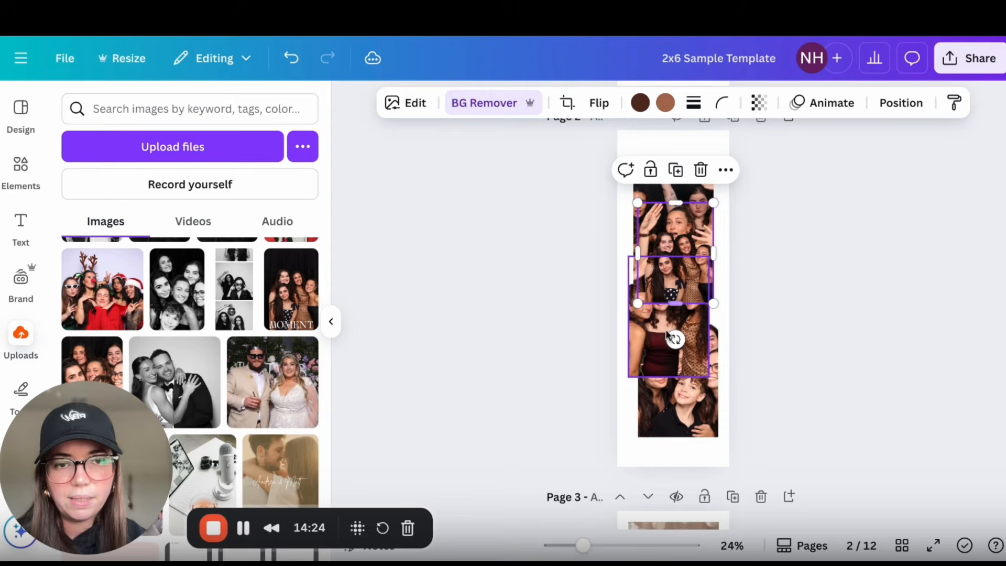
- Delete the raised-hands photo and spread the three remaining cutouts down page 2, enlarging the top one and shrinking the lower two
{"action": "left_click", "coordinate": [662, 186]}
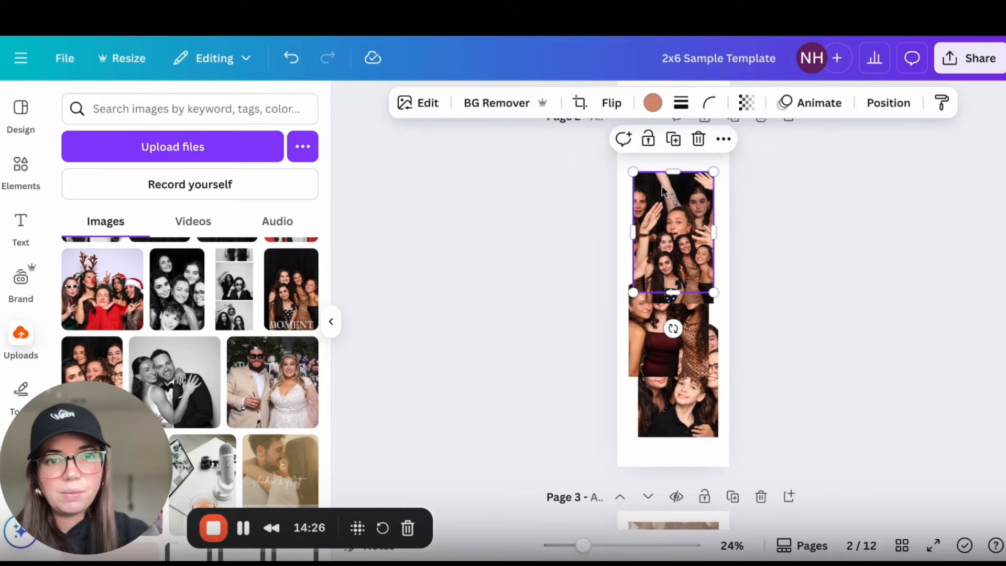
{"action": "key", "text": "Delete"}
{"action": "left_click_drag", "start_coordinate": [678, 252], "coordinate": [679, 189]}
{"action": "left_click_drag", "start_coordinate": [638, 242], "coordinate": [657, 299]}
{"action": "left_click", "coordinate": [667, 348]}
{"action": "left_click_drag", "start_coordinate": [676, 340], "coordinate": [703, 363]}
{"action": "left_click", "coordinate": [681, 406]}
- Move the top group cutout from page 2 onto the lower right of the page 1 strip, overlapping the bottom backdrop square
{"action": "scroll", "coordinate": [704, 363], "scroll_direction": "up", "scroll_amount": 3}
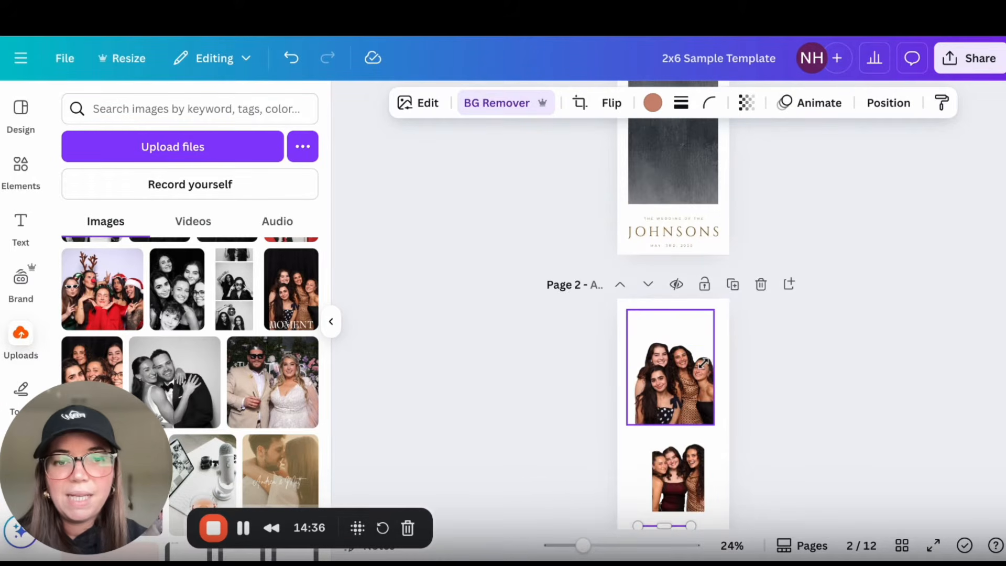
{"action": "left_click", "coordinate": [663, 387]}
{"action": "left_click_drag", "start_coordinate": [663, 387], "coordinate": [679, 227]}
{"action": "scroll", "coordinate": [701, 338], "scroll_direction": "up", "scroll_amount": 3}
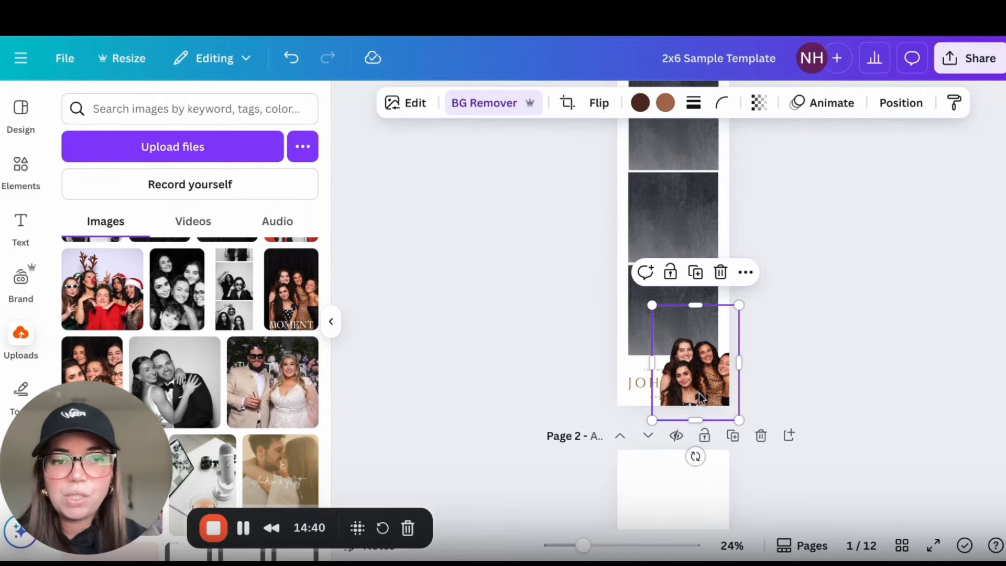
{"action": "mouse_move", "coordinate": [700, 373]}
{"action": "left_mouse_down"}
{"action": "mouse_move", "coordinate": [680, 341]}
{"action": "mouse_move", "coordinate": [703, 386]}
{"action": "left_mouse_up"}
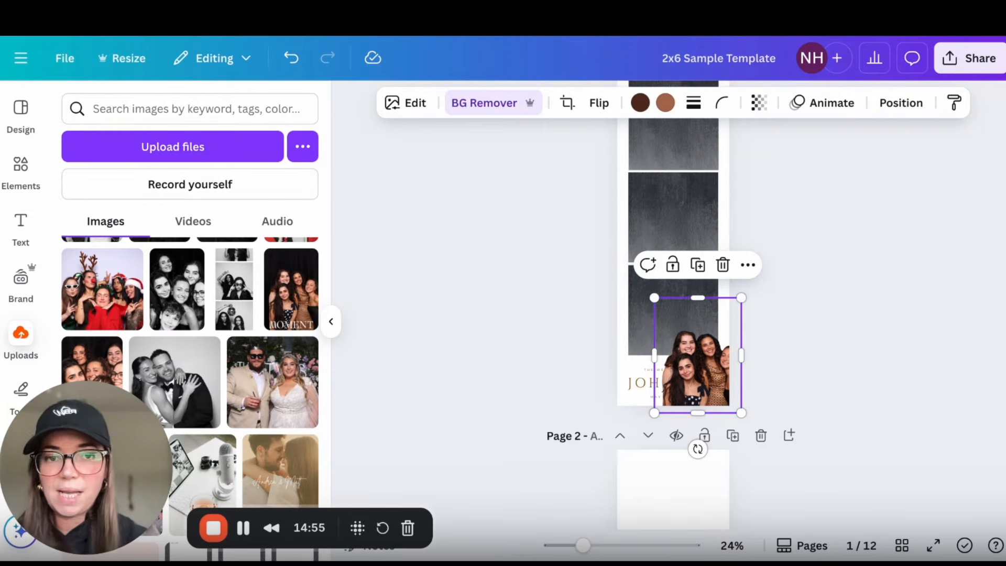
{"action": "scroll", "coordinate": [674, 314], "scroll_direction": "up", "scroll_amount": 2}
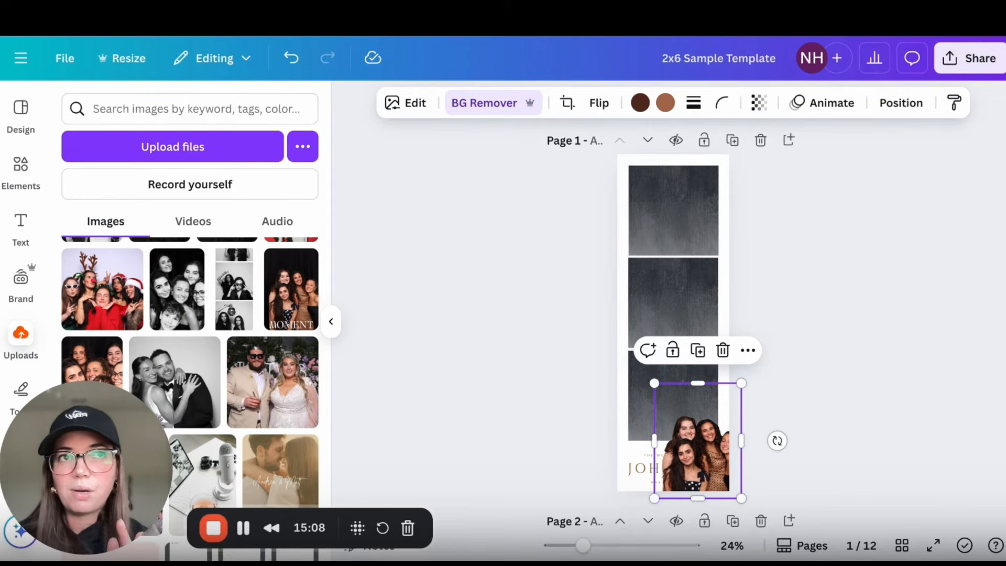
- Duplicate the first page and add the uploaded Brushed Black & White backdrop image to the copy
{"action": "left_click", "coordinate": [734, 141]}
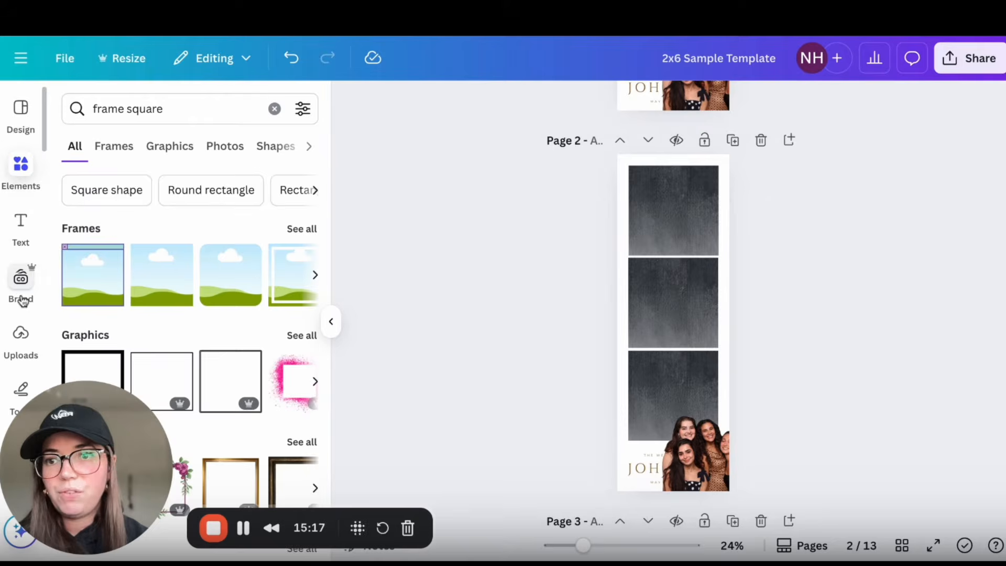
{"action": "left_click", "coordinate": [21, 297]}
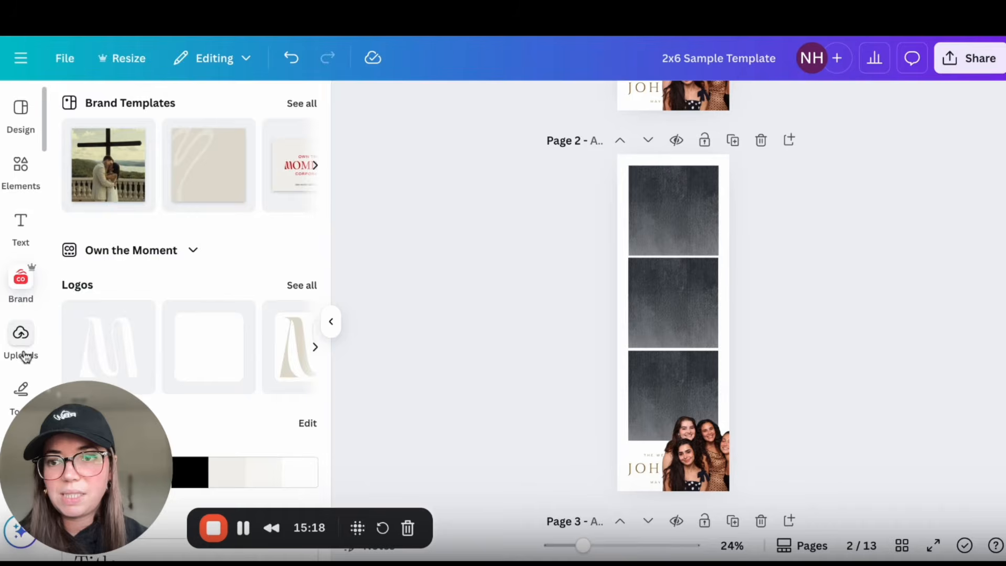
{"action": "left_click", "coordinate": [22, 350]}
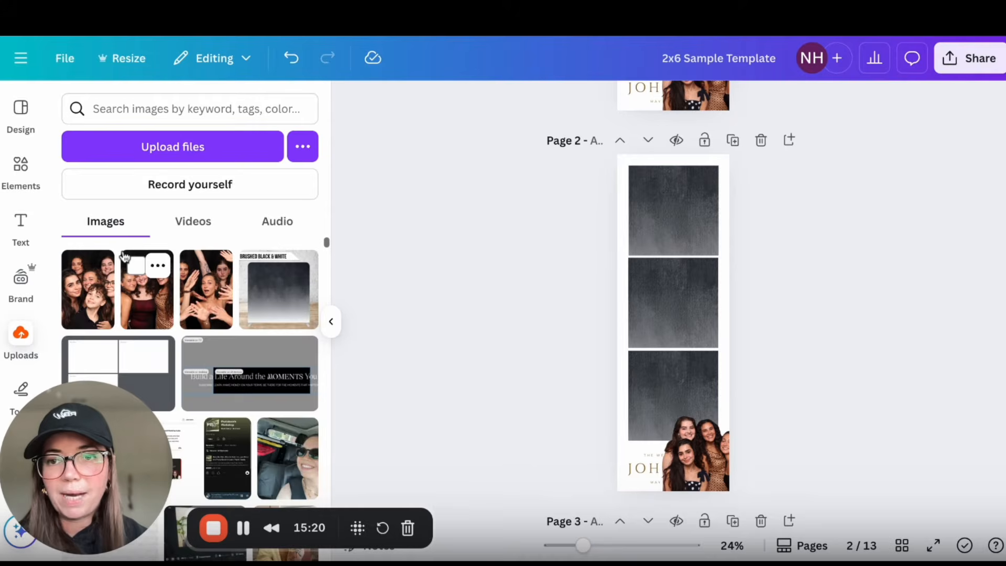
{"action": "left_click", "coordinate": [294, 317]}
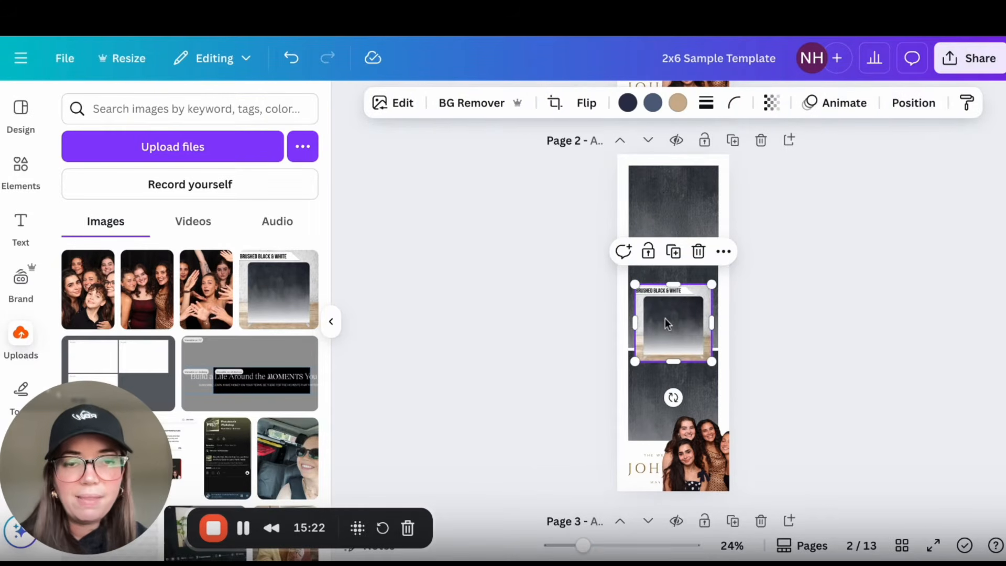
- Delete the top backdrop square on page 2 and move the new backdrop image into its place
{"action": "left_click", "coordinate": [692, 207]}
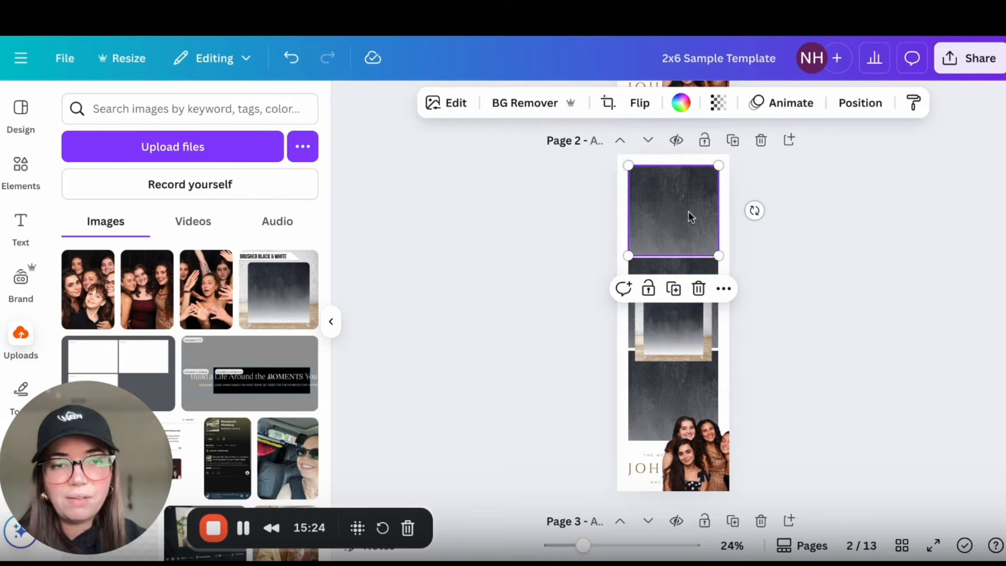
{"action": "key", "text": "Delete"}
{"action": "key", "text": "Delete"}
{"action": "left_click", "coordinate": [681, 326]}
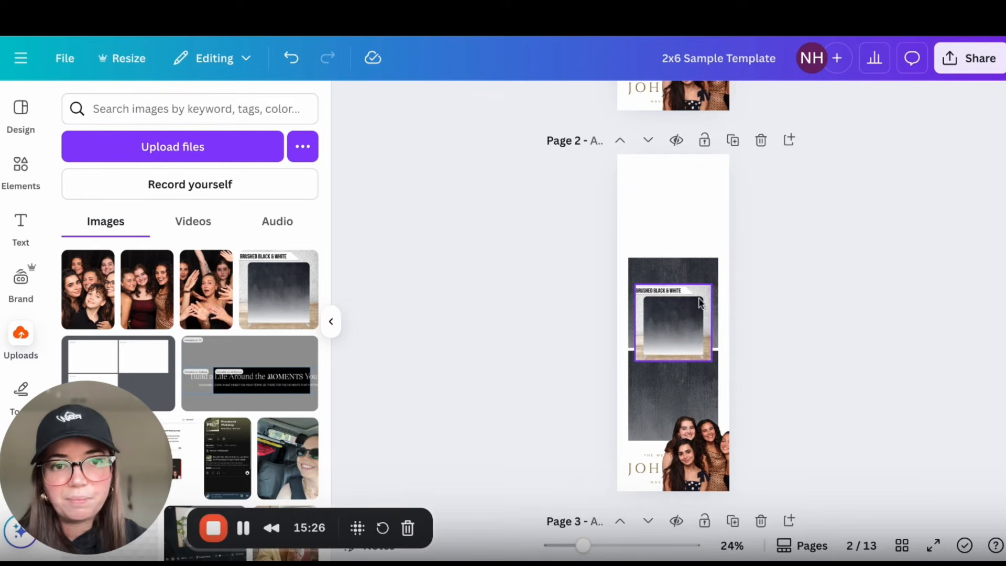
{"action": "left_click_drag", "start_coordinate": [682, 327], "coordinate": [676, 193]}
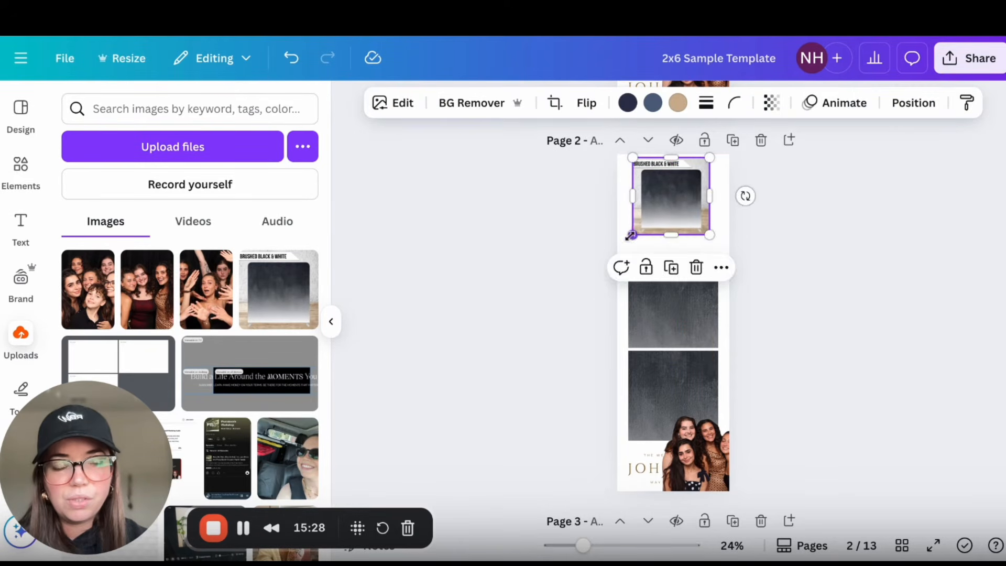
- Enlarge the backdrop image over the top slot and crop its bottom and both sides to roughly the slot's width
{"action": "left_click_drag", "start_coordinate": [633, 235], "coordinate": [444, 412]}
{"action": "mouse_move", "coordinate": [518, 323]}
{"action": "left_mouse_down"}
{"action": "mouse_move", "coordinate": [580, 303]}
{"action": "mouse_move", "coordinate": [602, 274]}
{"action": "left_mouse_up"}
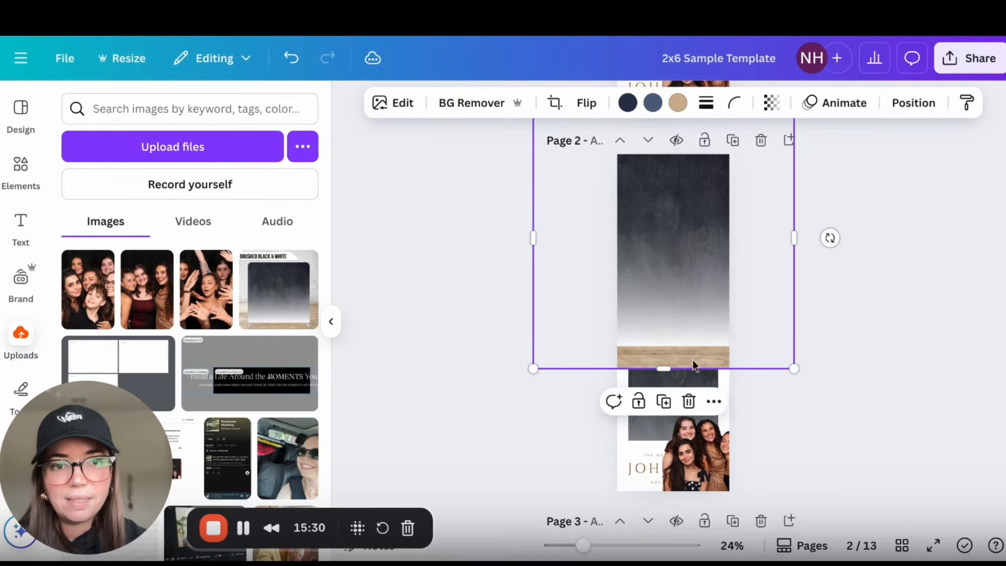
{"action": "left_click_drag", "start_coordinate": [666, 373], "coordinate": [665, 245]}
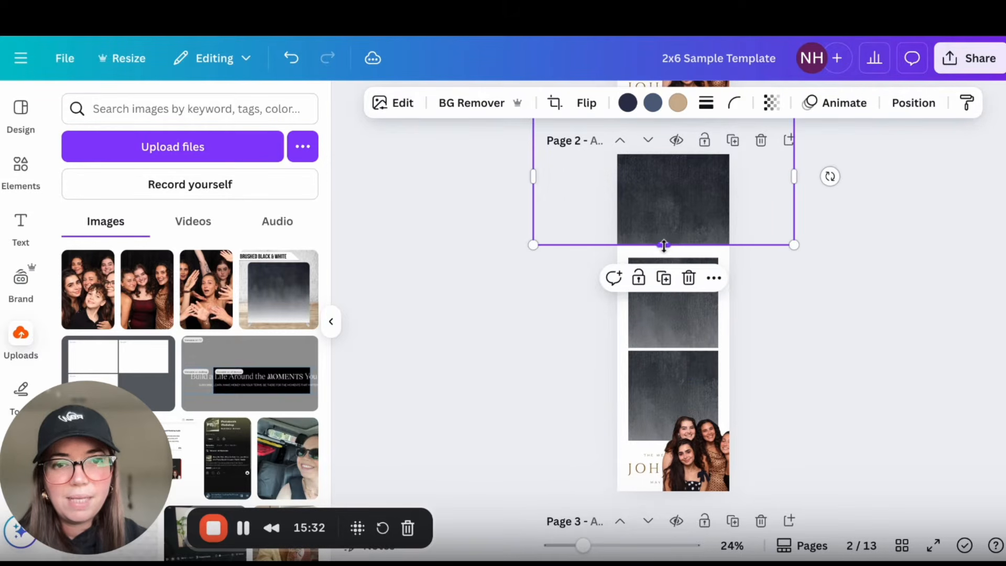
{"action": "left_click_drag", "start_coordinate": [534, 176], "coordinate": [624, 178]}
{"action": "left_click_drag", "start_coordinate": [795, 177], "coordinate": [724, 177]}
{"action": "left_click_drag", "start_coordinate": [624, 176], "coordinate": [629, 176]}
- Try to move the cropped backdrop down the strip and undo its drop into the middle slot
{"action": "left_click_drag", "start_coordinate": [672, 207], "coordinate": [673, 301]}
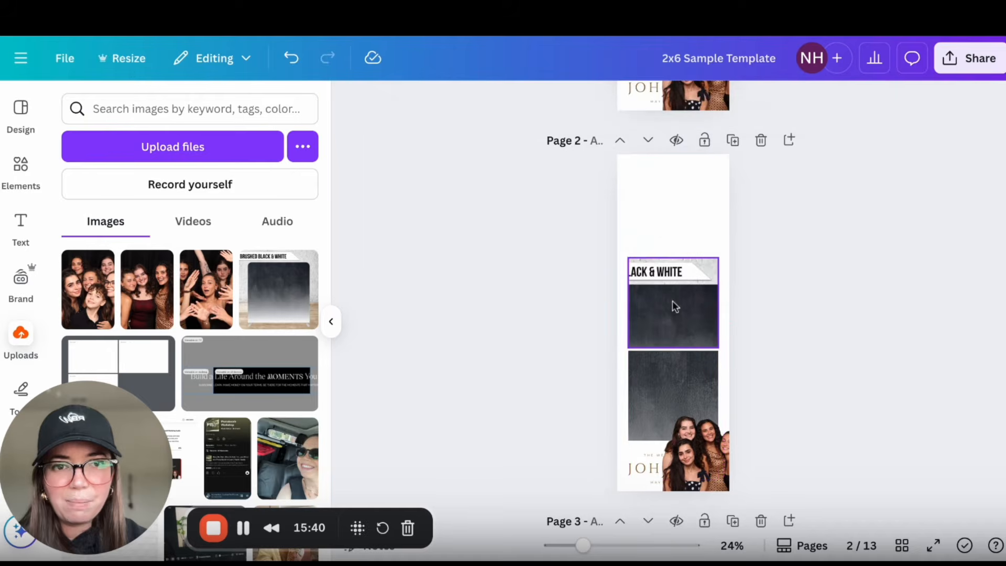
{"action": "key", "text": "ctrl+z"}
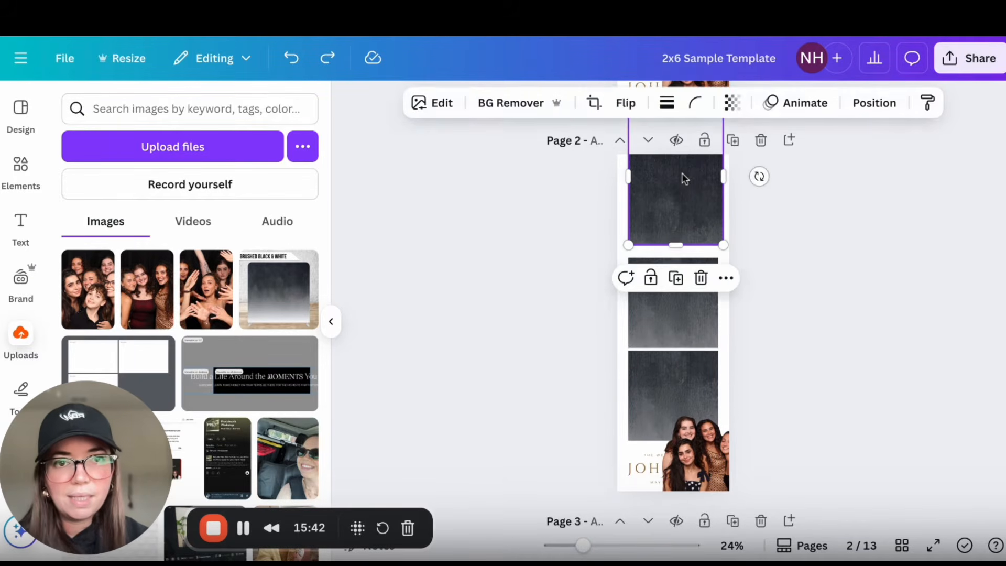
- Crop the backdrop's top, right and bottom edges to match the squares below and align it in the top slot
{"action": "scroll", "coordinate": [675, 174], "scroll_direction": "up", "scroll_amount": 2}
{"action": "left_click_drag", "start_coordinate": [674, 199], "coordinate": [674, 254]}
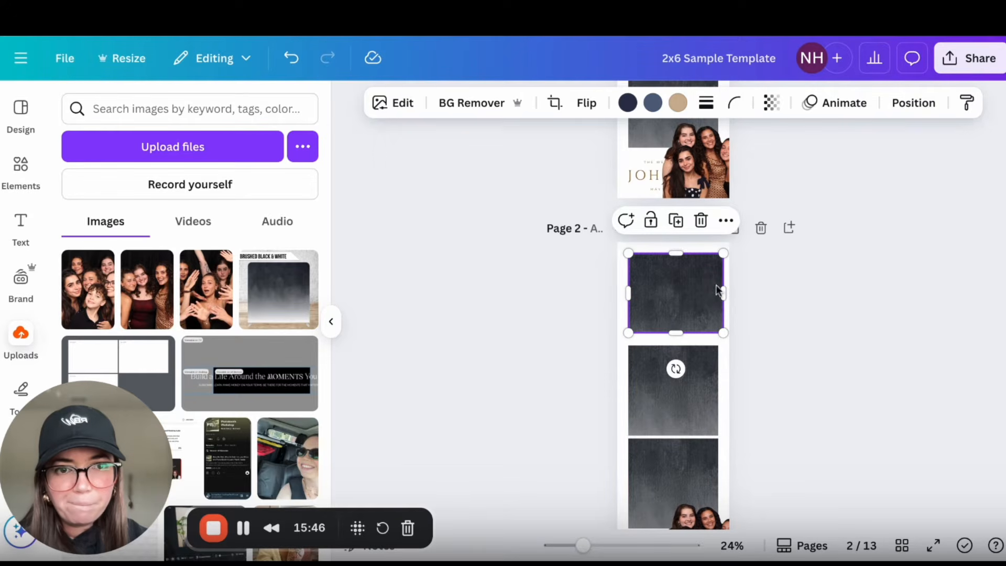
{"action": "left_click_drag", "start_coordinate": [724, 289], "coordinate": [719, 292]}
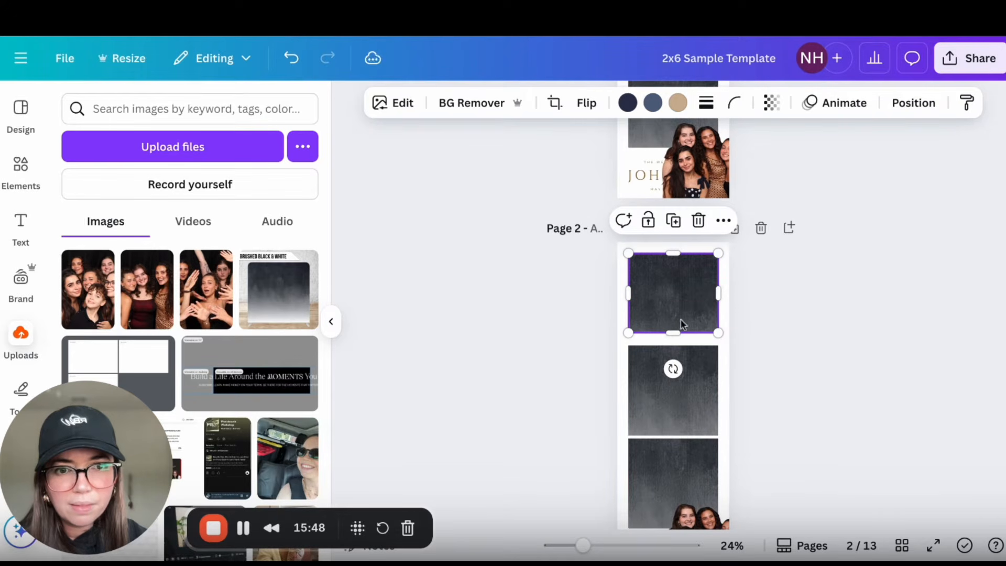
{"action": "left_click_drag", "start_coordinate": [673, 330], "coordinate": [672, 333]}
{"action": "left_click_drag", "start_coordinate": [678, 292], "coordinate": [772, 380]}
{"action": "mouse_move", "coordinate": [766, 425]}
{"action": "left_mouse_down"}
{"action": "mouse_move", "coordinate": [769, 435]}
{"action": "mouse_move", "coordinate": [687, 288]}
{"action": "mouse_move", "coordinate": [677, 298]}
{"action": "mouse_move", "coordinate": [710, 298]}
{"action": "mouse_move", "coordinate": [699, 294]}
{"action": "mouse_move", "coordinate": [701, 313]}
{"action": "mouse_move", "coordinate": [668, 307]}
{"action": "mouse_move", "coordinate": [685, 157]}
{"action": "mouse_move", "coordinate": [685, 204]}
{"action": "left_mouse_up"}
{"action": "left_click", "coordinate": [645, 324]}
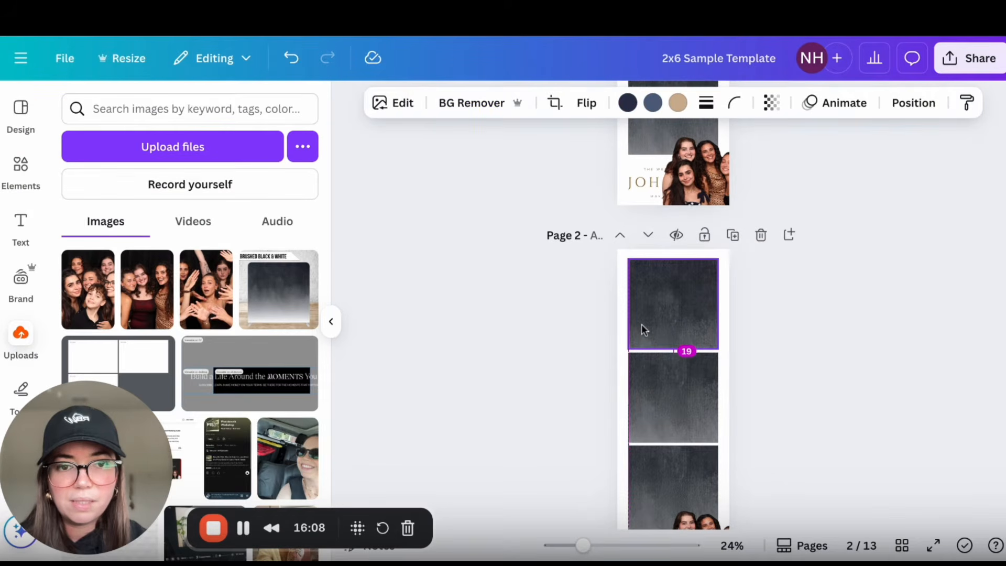
- Move the group cutout from page 1 onto page 2's top slot and nudge it up and right to meet the slot's lower edge
{"action": "scroll", "coordinate": [642, 325], "scroll_direction": "up", "scroll_amount": 1}
{"action": "left_click_drag", "start_coordinate": [714, 203], "coordinate": [678, 337]}
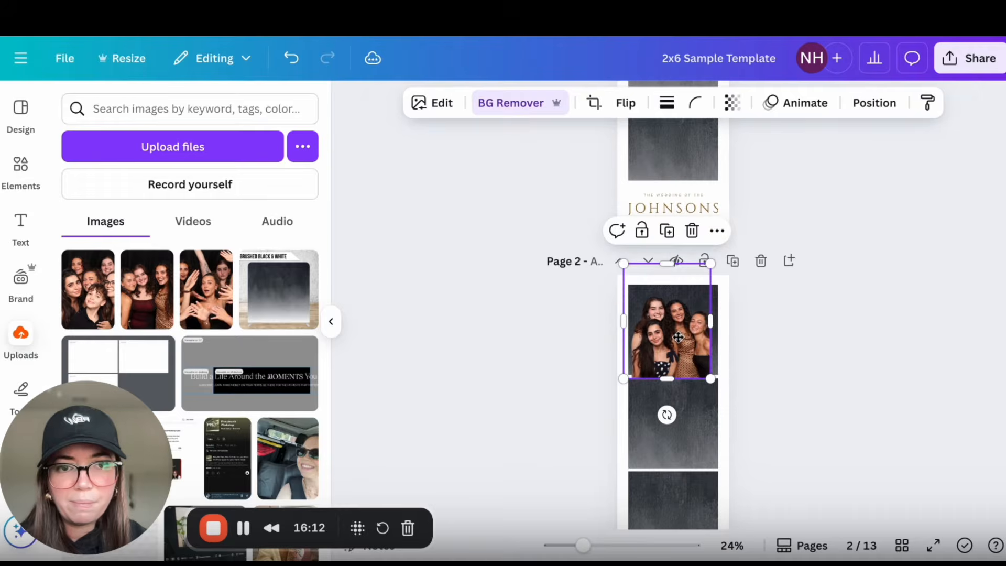
{"action": "key", "text": "Up"}
{"action": "key", "text": "Up"}
{"action": "key", "text": "Up"}
{"action": "key", "text": "Up"}
{"action": "key", "text": "Up"}
{"action": "key", "text": "Up"}
{"action": "key", "text": "Up"}
{"action": "key", "text": "Up"}
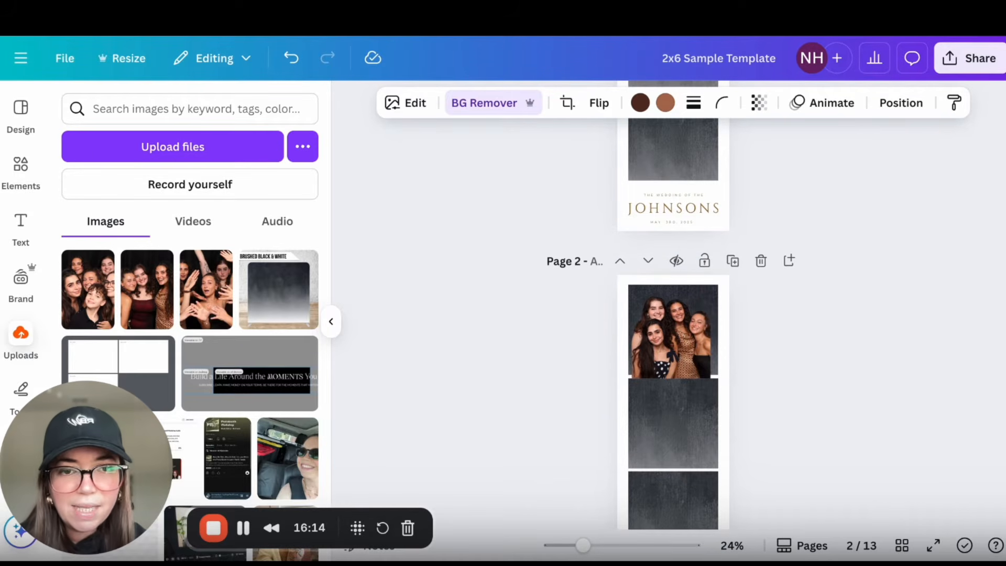
{"action": "key", "text": "Up"}
{"action": "key", "text": "Up"}
{"action": "key", "text": "Up"}
{"action": "key", "text": "Up"}
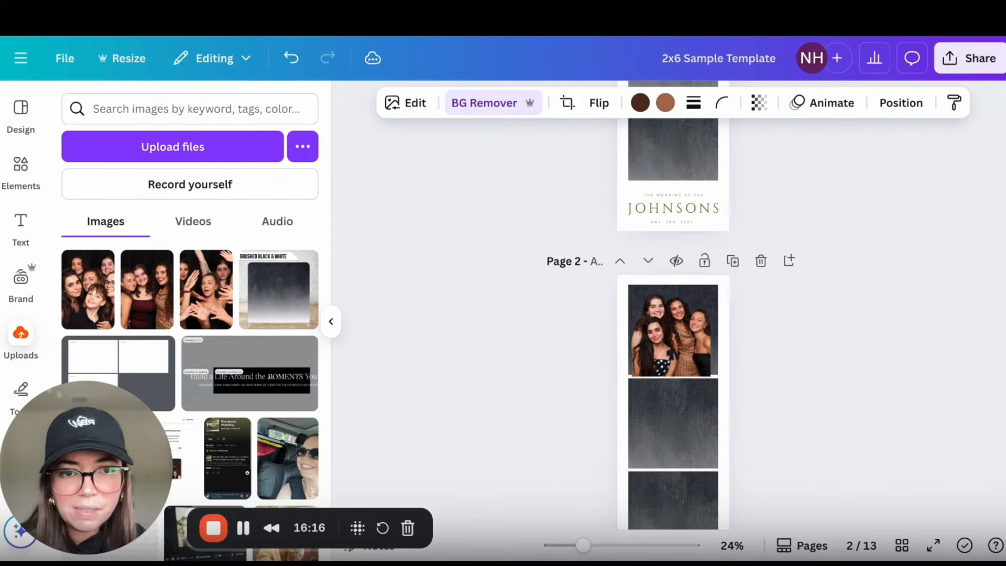
{"action": "key", "text": "Up"}
{"action": "key", "text": "Up"}
{"action": "key", "text": "Right"}
{"action": "key", "text": "Right"}
{"action": "key", "text": "Right"}
{"action": "key", "text": "Right"}
{"action": "key", "text": "Up"}
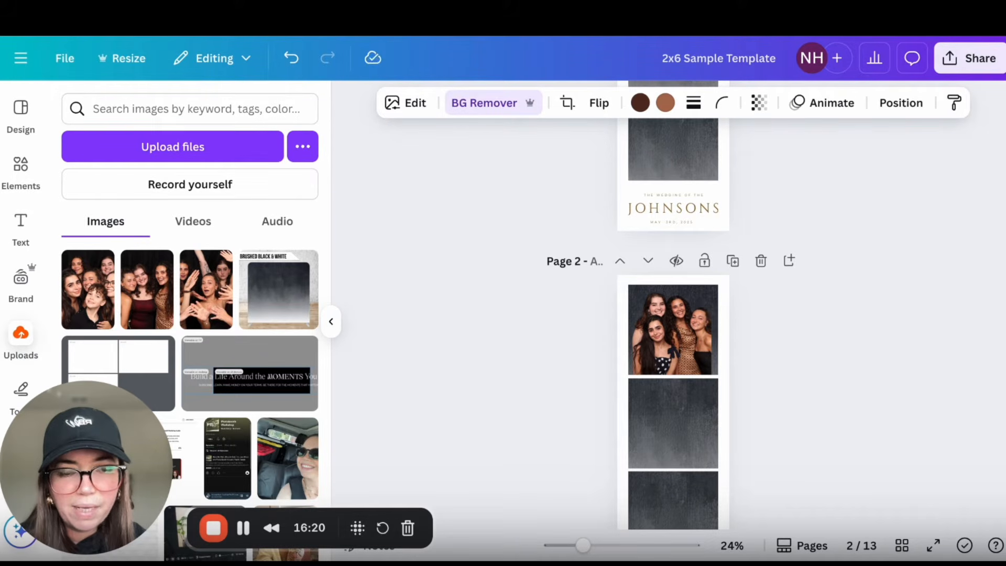
- Extend the group cutout in page 2's top slot sideways until it reaches the slot's right edge
{"action": "left_click", "coordinate": [781, 392]}
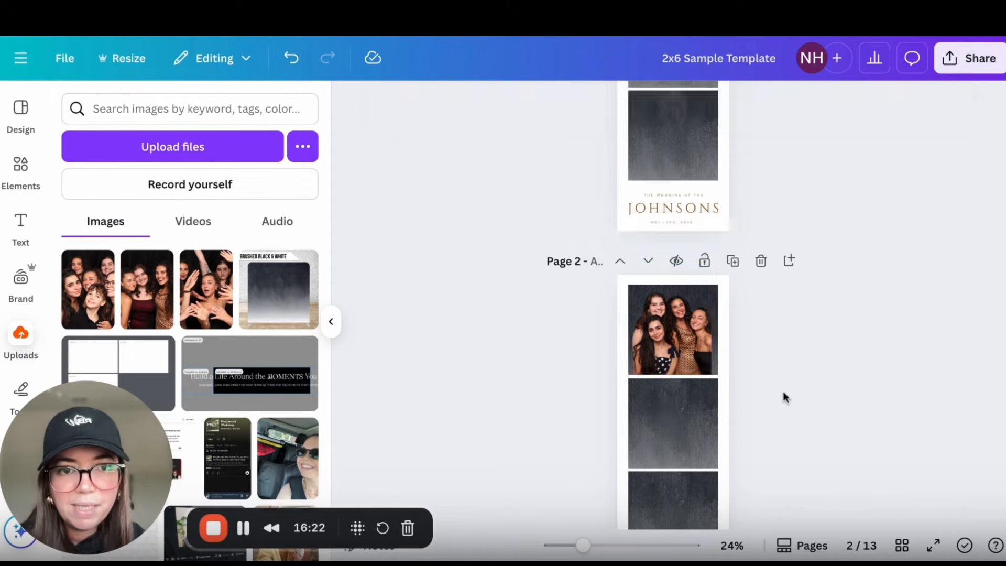
{"action": "left_click", "coordinate": [686, 353]}
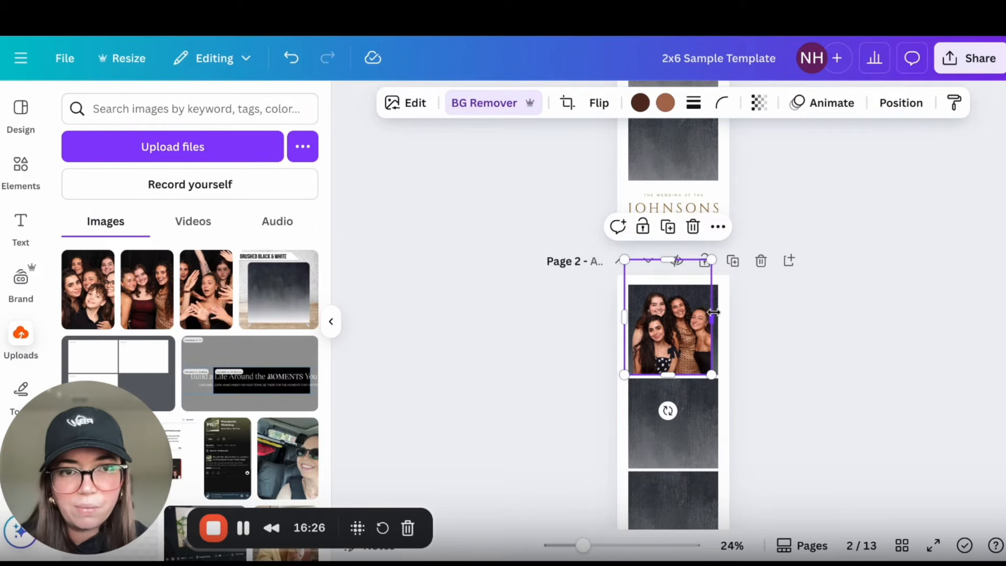
{"action": "left_click_drag", "start_coordinate": [717, 311], "coordinate": [723, 312]}
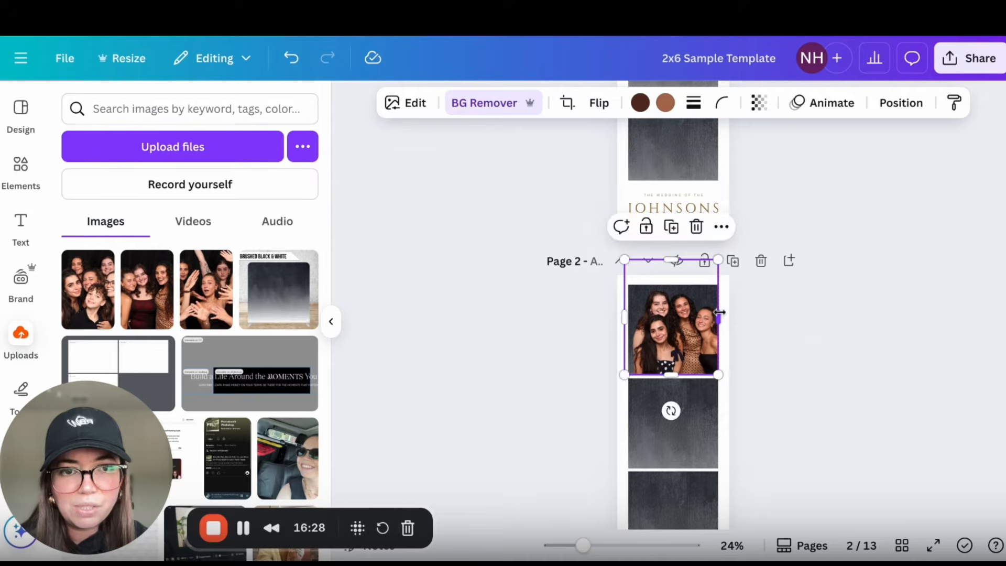
{"action": "left_click", "coordinate": [801, 396]}
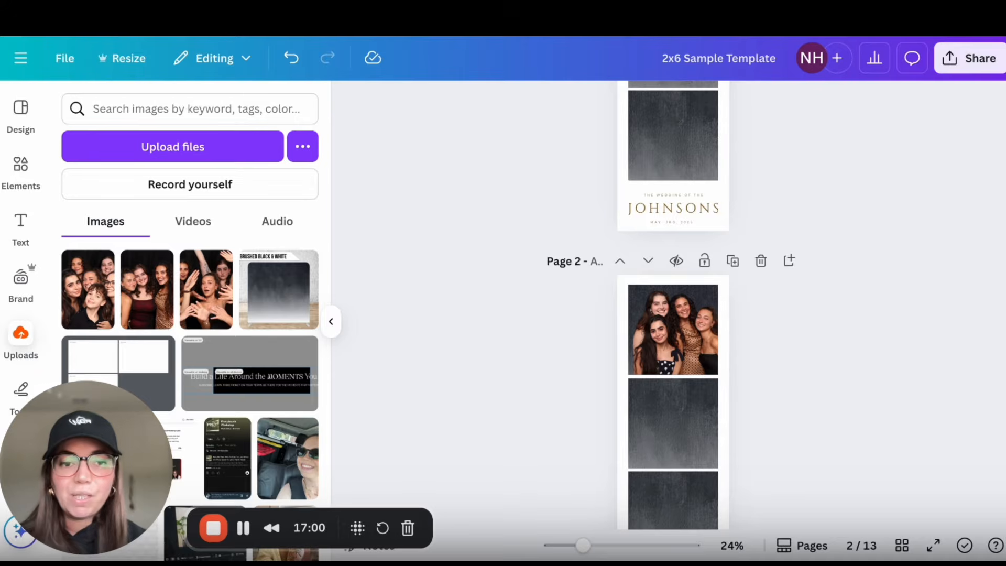
- Move the second copy of the four-woman cutout up to page 1, resting it on the bottom slot's lower edge
{"action": "scroll", "coordinate": [673, 304], "scroll_direction": "down", "scroll_amount": 3}
{"action": "left_click_drag", "start_coordinate": [708, 459], "coordinate": [732, 331]}
{"action": "scroll", "coordinate": [732, 332], "scroll_direction": "up", "scroll_amount": 5}
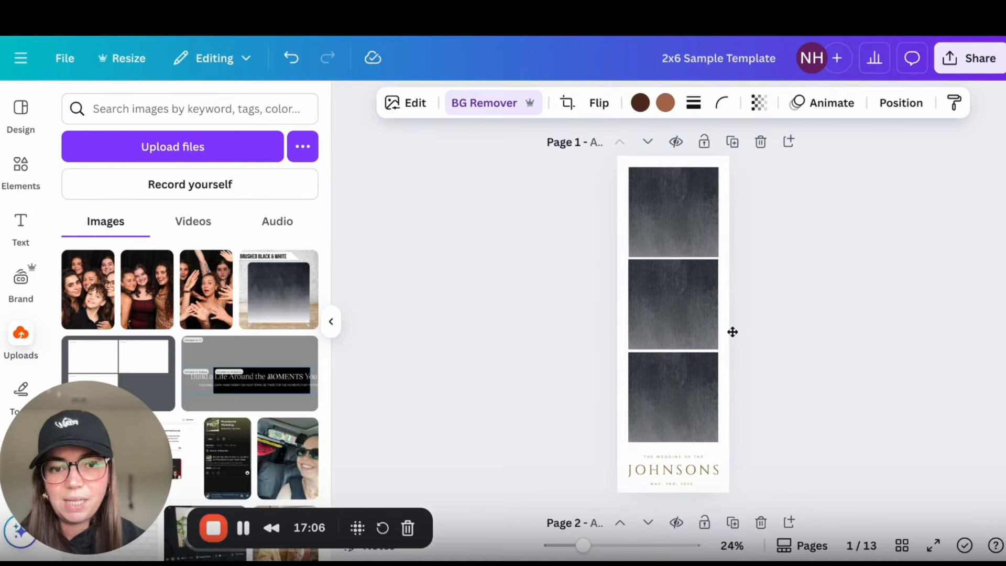
{"action": "scroll", "coordinate": [732, 332], "scroll_direction": "down", "scroll_amount": 10}
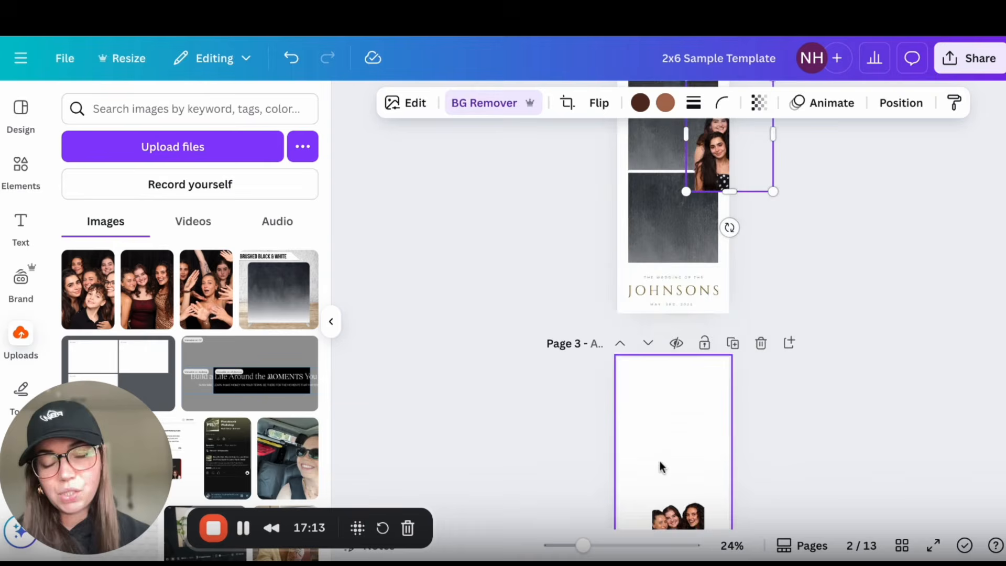
{"action": "scroll", "coordinate": [659, 462], "scroll_direction": "up", "scroll_amount": 4}
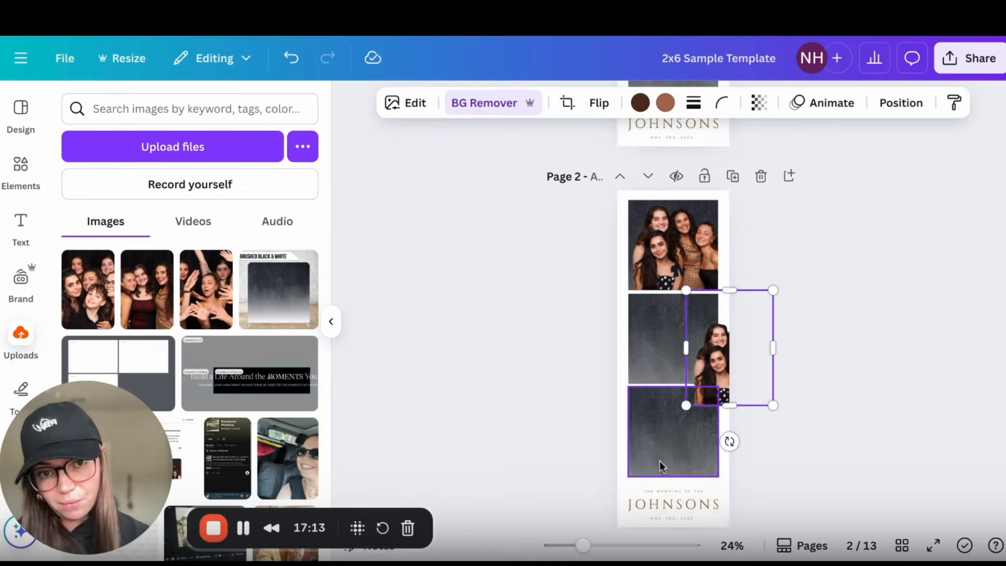
{"action": "scroll", "coordinate": [660, 462], "scroll_direction": "up", "scroll_amount": 5}
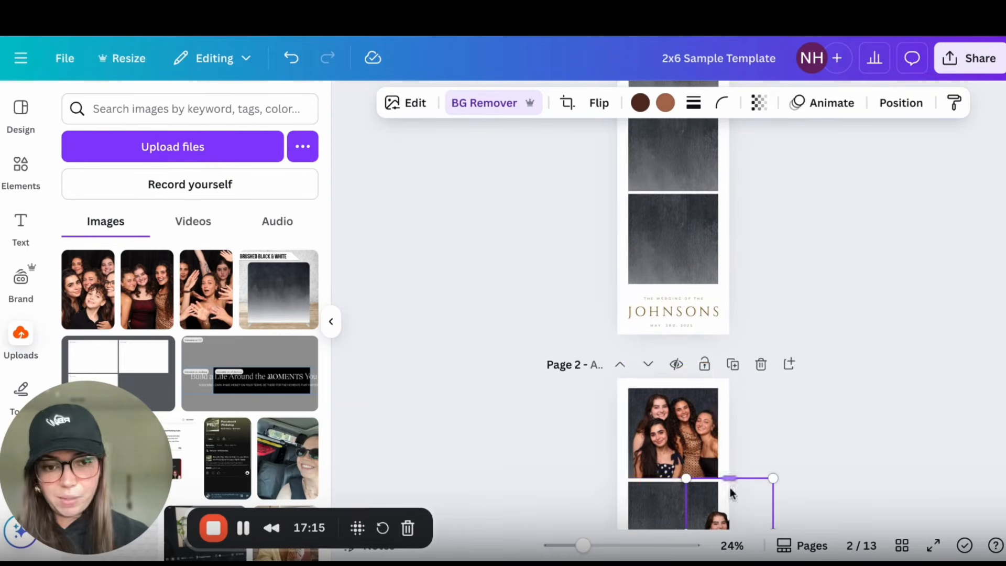
{"action": "left_click_drag", "start_coordinate": [743, 500], "coordinate": [736, 275]}
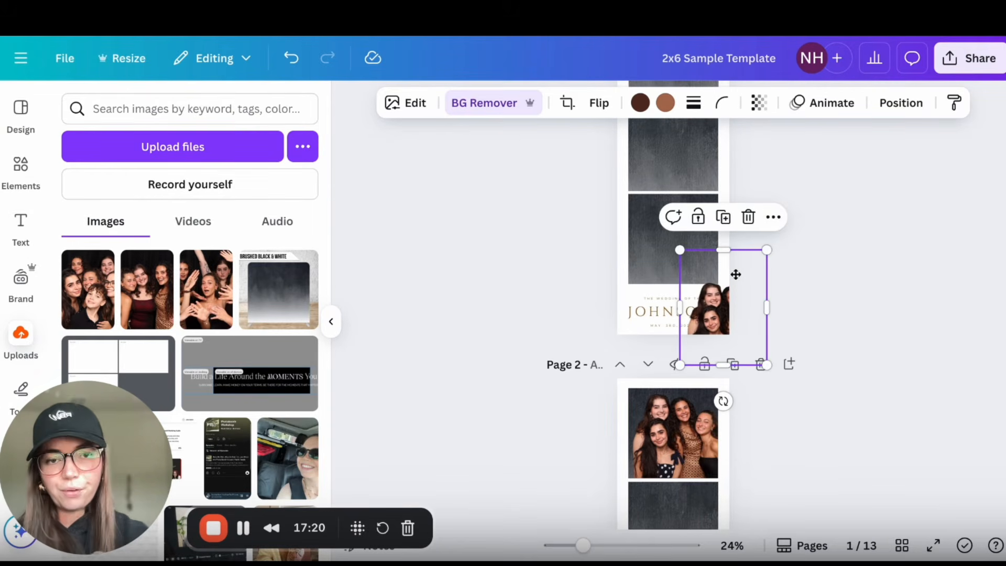
{"action": "left_click_drag", "start_coordinate": [720, 316], "coordinate": [742, 235]}
{"action": "mouse_move", "coordinate": [738, 235]}
{"action": "left_mouse_down"}
{"action": "mouse_move", "coordinate": [712, 235]}
{"action": "mouse_move", "coordinate": [727, 237]}
{"action": "left_mouse_up"}
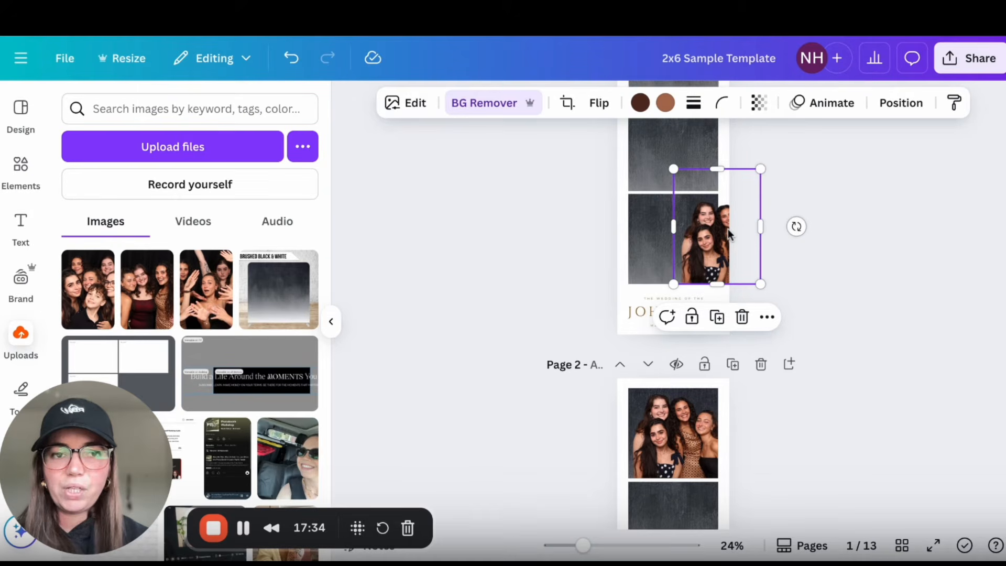
- Nudge the four-woman cutout left and shift it down to center it horizontally over page 1's bottom slot
{"action": "left_click", "coordinate": [838, 307]}
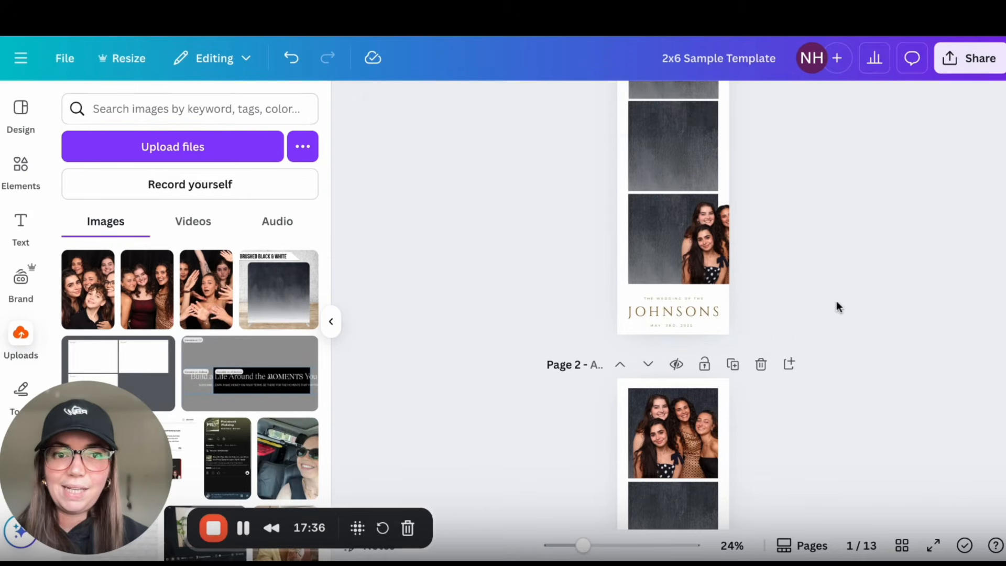
{"action": "left_click", "coordinate": [728, 277]}
{"action": "left_click_drag", "start_coordinate": [726, 271], "coordinate": [723, 272]}
{"action": "key", "text": "Left"}
{"action": "key", "text": "Left"}
{"action": "key", "text": "Left"}
{"action": "key", "text": "Left"}
{"action": "key", "text": "Left"}
{"action": "key", "text": "Left"}
{"action": "key", "text": "Left"}
{"action": "key", "text": "Left"}
{"action": "key", "text": "Left"}
{"action": "key", "text": "Left"}
{"action": "key", "text": "Left"}
{"action": "key", "text": "Left"}
{"action": "key", "text": "Left"}
{"action": "key", "text": "Left"}
{"action": "key", "text": "Left"}
{"action": "key", "text": "Left"}
{"action": "key", "text": "Left"}
{"action": "key", "text": "Left"}
{"action": "key", "text": "Left"}
{"action": "key", "text": "Left"}
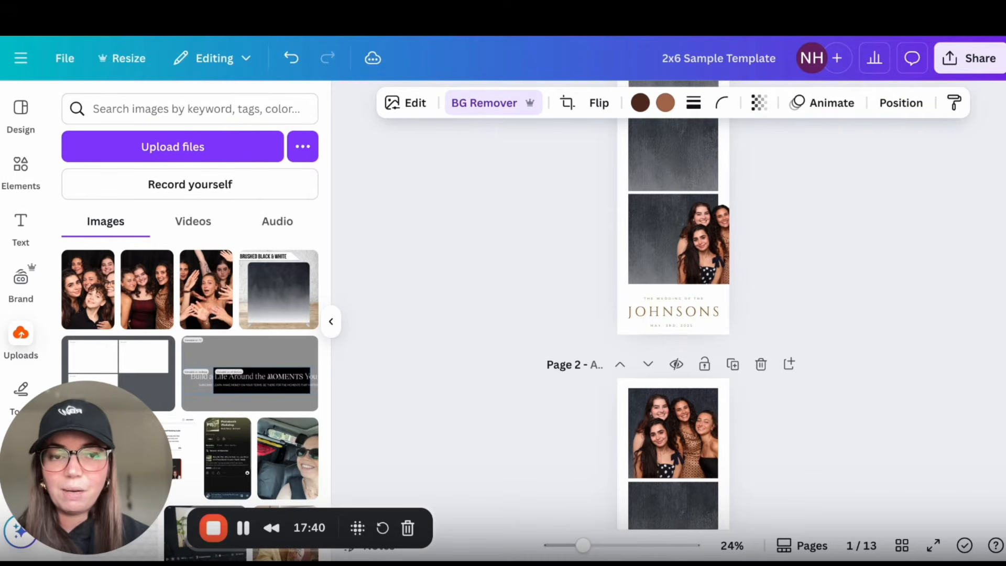
{"action": "key", "text": "Left"}
{"action": "key", "text": "Left"}
{"action": "key", "text": "Left"}
{"action": "key", "text": "Left"}
{"action": "key", "text": "Left"}
{"action": "key", "text": "Left"}
{"action": "key", "text": "Left"}
{"action": "key", "text": "Left"}
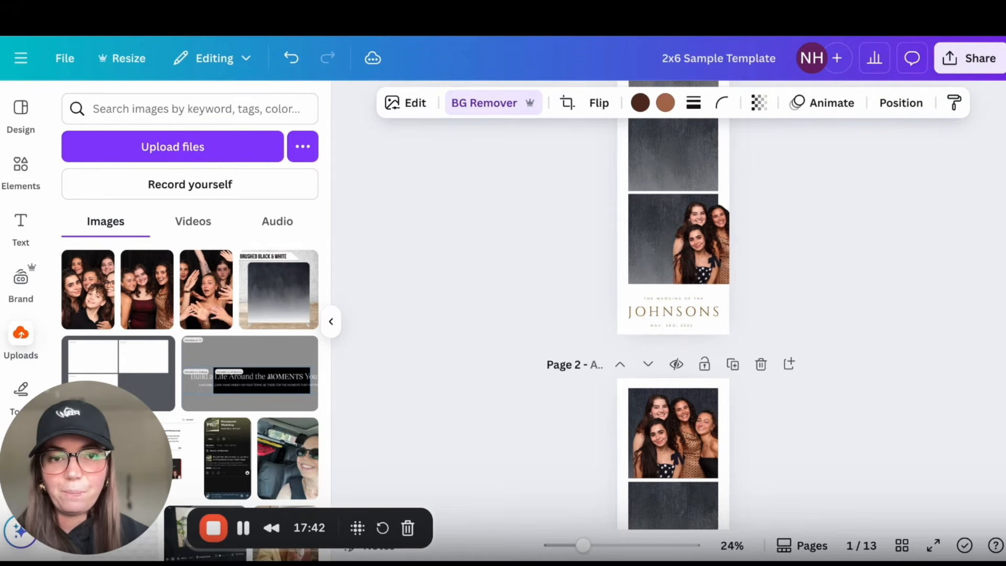
{"action": "left_click", "coordinate": [722, 258]}
{"action": "left_click_drag", "start_coordinate": [723, 258], "coordinate": [690, 293]}
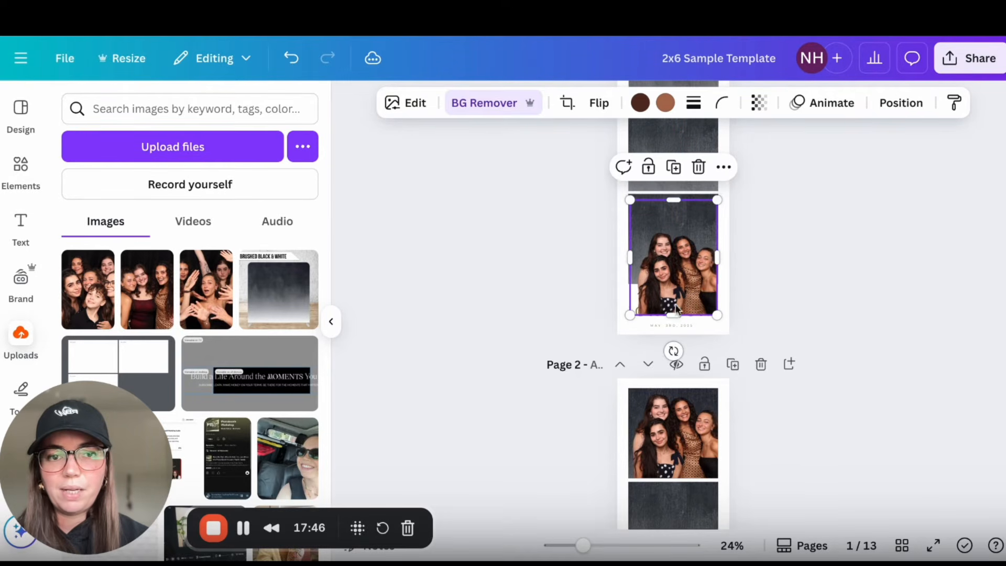
- Try to raise the cutout to the bottom slot's lower edge and undo its drop into the square
{"action": "left_click_drag", "start_coordinate": [697, 315], "coordinate": [701, 282]}
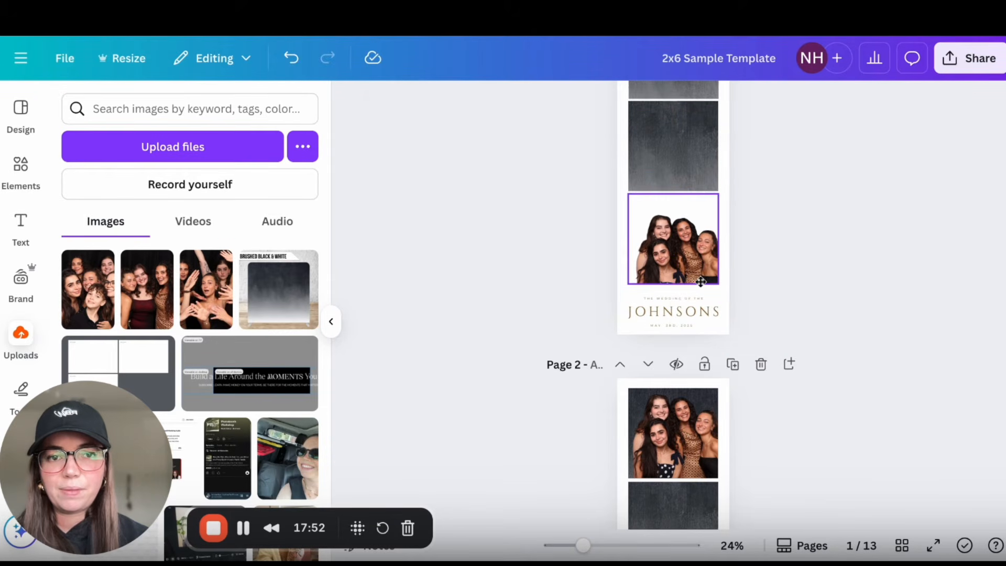
{"action": "key", "text": "super+z"}
- Raise the cutout to rest on page 1's bottom slot edge and extend its right side to the slot's edge
{"action": "scroll", "coordinate": [724, 244], "scroll_direction": "up", "scroll_amount": 5}
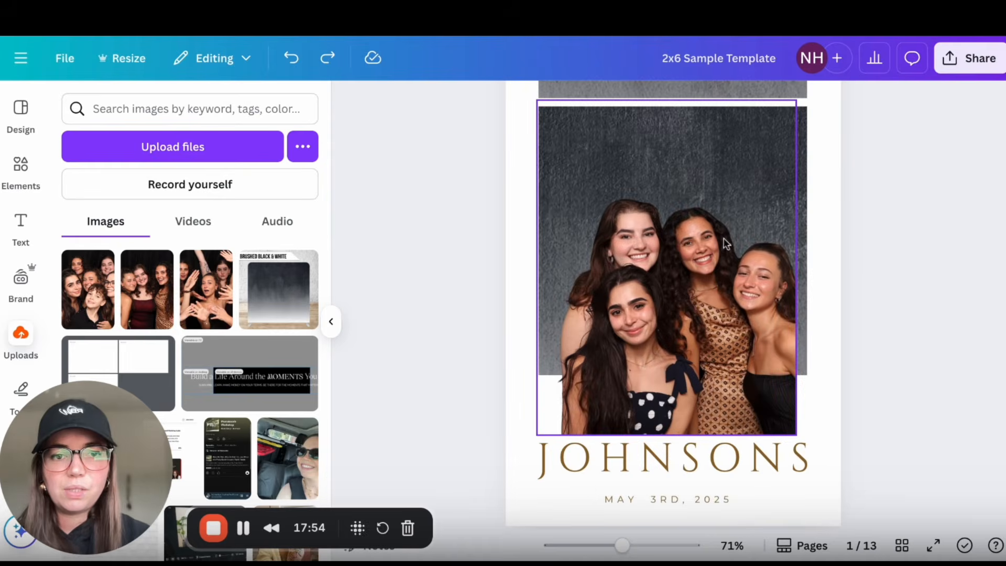
{"action": "left_click_drag", "start_coordinate": [763, 419], "coordinate": [768, 378]}
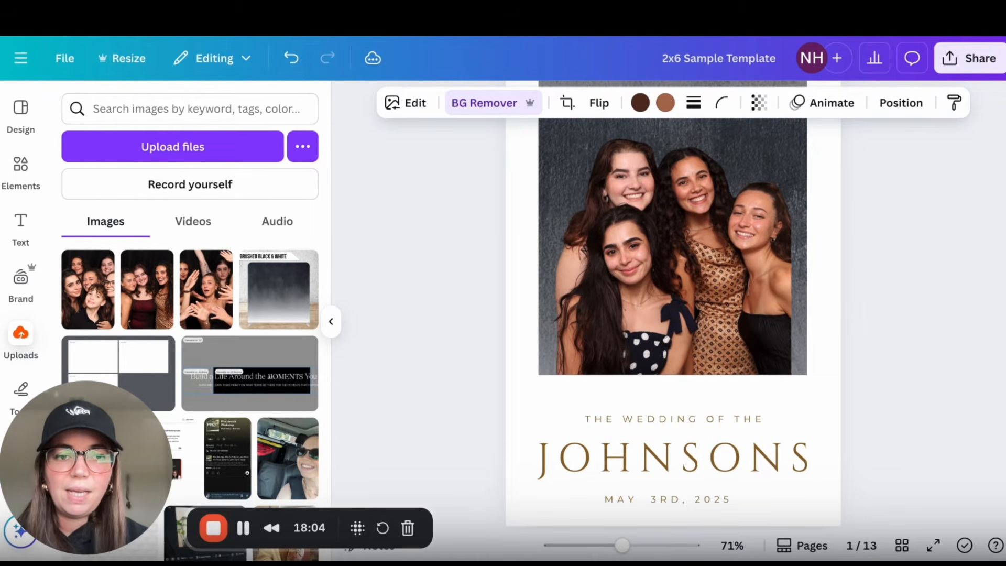
{"action": "left_click", "coordinate": [786, 357]}
{"action": "left_click_drag", "start_coordinate": [791, 206], "coordinate": [802, 207]}
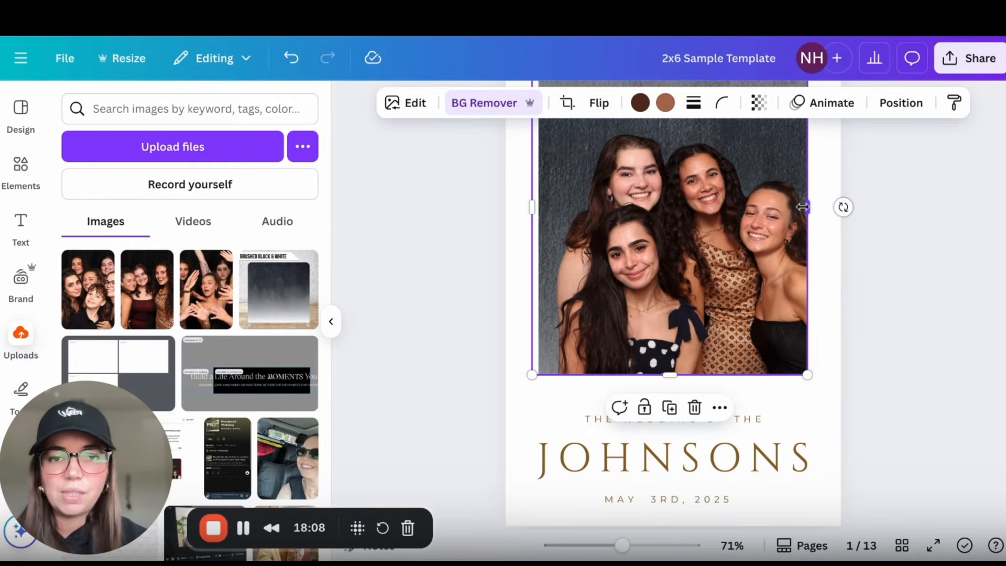
{"action": "left_click", "coordinate": [879, 404]}
- Cut the three-woman cutout from page 3 and paste it onto page 2
{"action": "scroll", "coordinate": [879, 404], "scroll_direction": "up", "scroll_amount": 2}
{"action": "scroll", "coordinate": [870, 408], "scroll_direction": "down", "scroll_amount": 5}
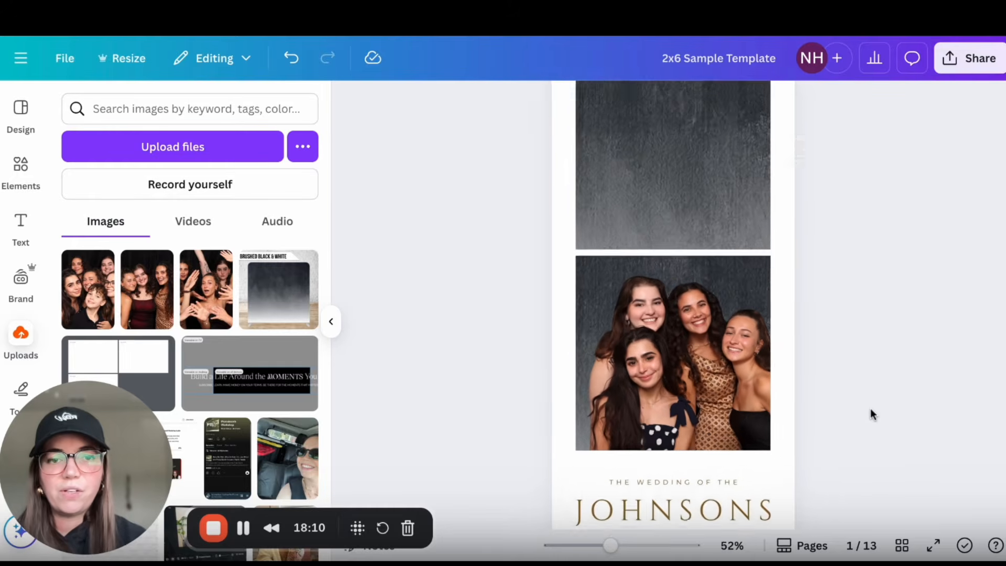
{"action": "scroll", "coordinate": [870, 408], "scroll_direction": "down", "scroll_amount": 1}
{"action": "scroll", "coordinate": [871, 410], "scroll_direction": "down", "scroll_amount": 2}
{"action": "scroll", "coordinate": [871, 410], "scroll_direction": "up", "scroll_amount": 1}
{"action": "scroll", "coordinate": [871, 410], "scroll_direction": "down", "scroll_amount": 4}
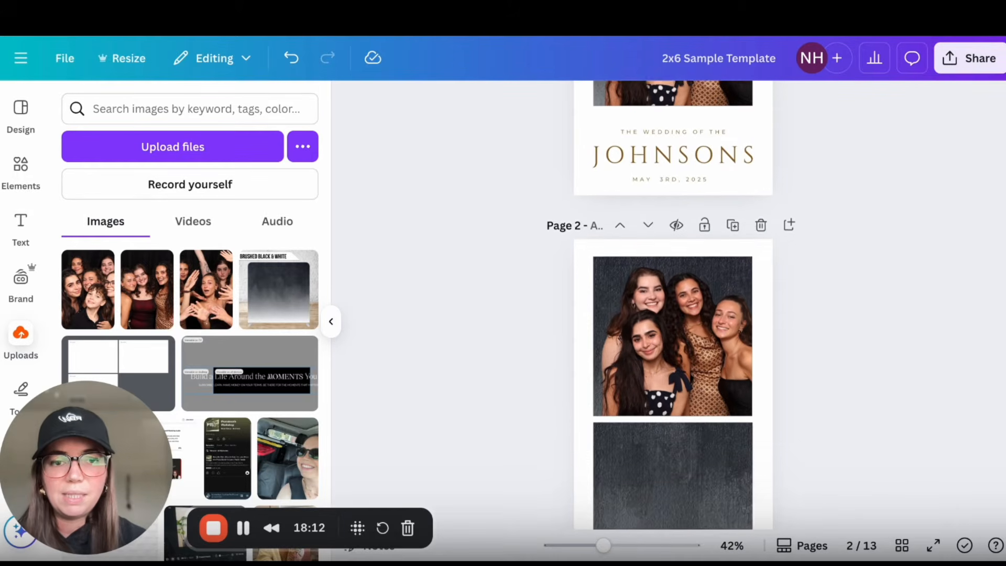
{"action": "scroll", "coordinate": [871, 410], "scroll_direction": "down", "scroll_amount": 3}
{"action": "scroll", "coordinate": [678, 332], "scroll_direction": "down", "scroll_amount": 1}
{"action": "scroll", "coordinate": [678, 332], "scroll_direction": "down", "scroll_amount": 5}
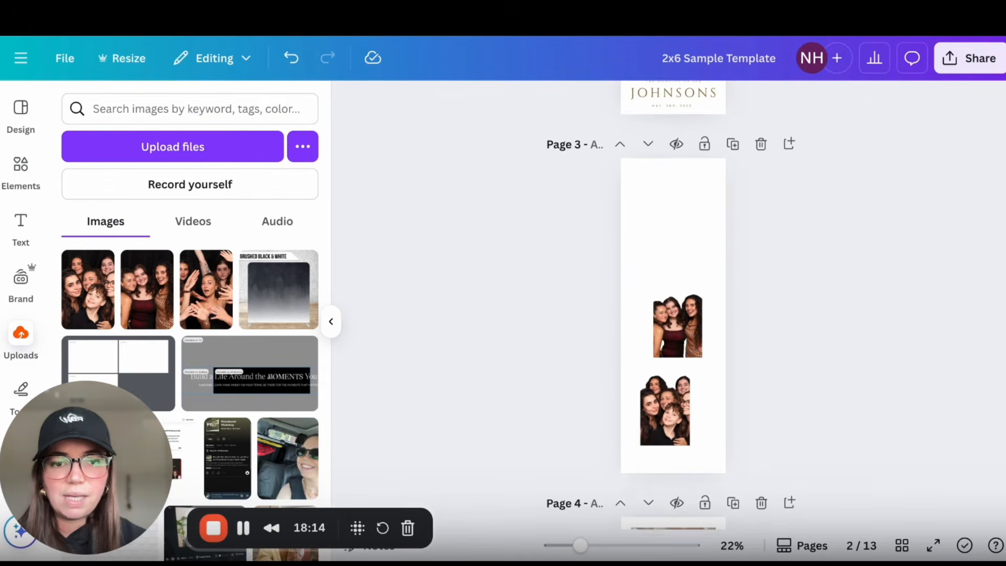
{"action": "left_click", "coordinate": [677, 333]}
{"action": "key", "text": "Delete"}
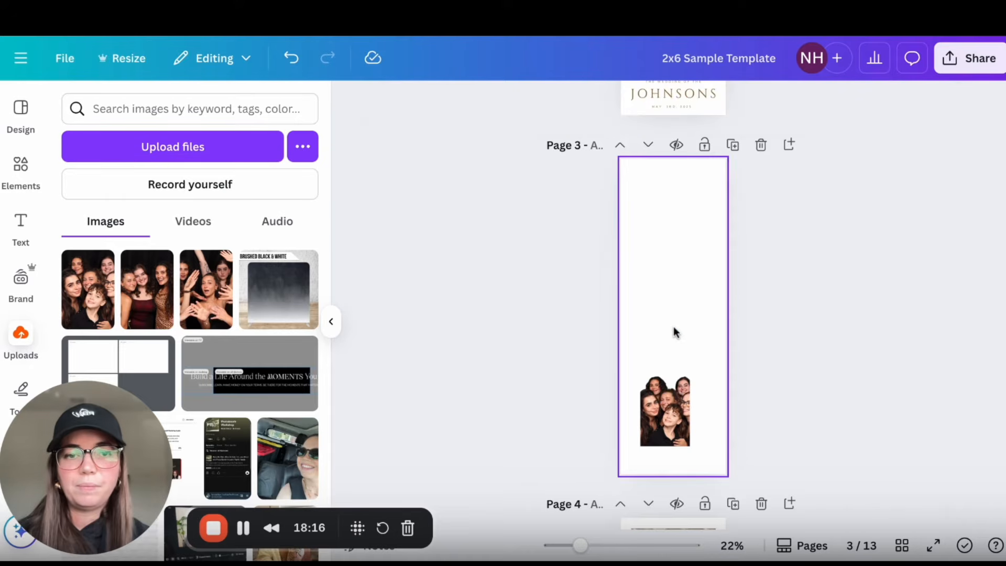
{"action": "scroll", "coordinate": [675, 333], "scroll_direction": "up", "scroll_amount": 5}
{"action": "key", "text": "ctrl+v"}
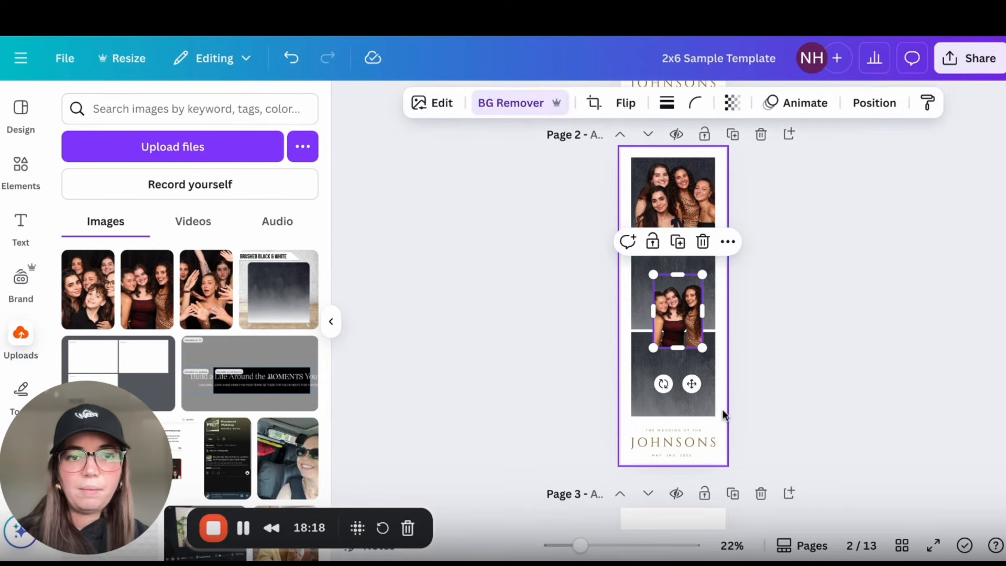
- Align the three-woman cutout with the lower-right corner of page 2's middle slot
{"action": "left_click_drag", "start_coordinate": [687, 333], "coordinate": [727, 314]}
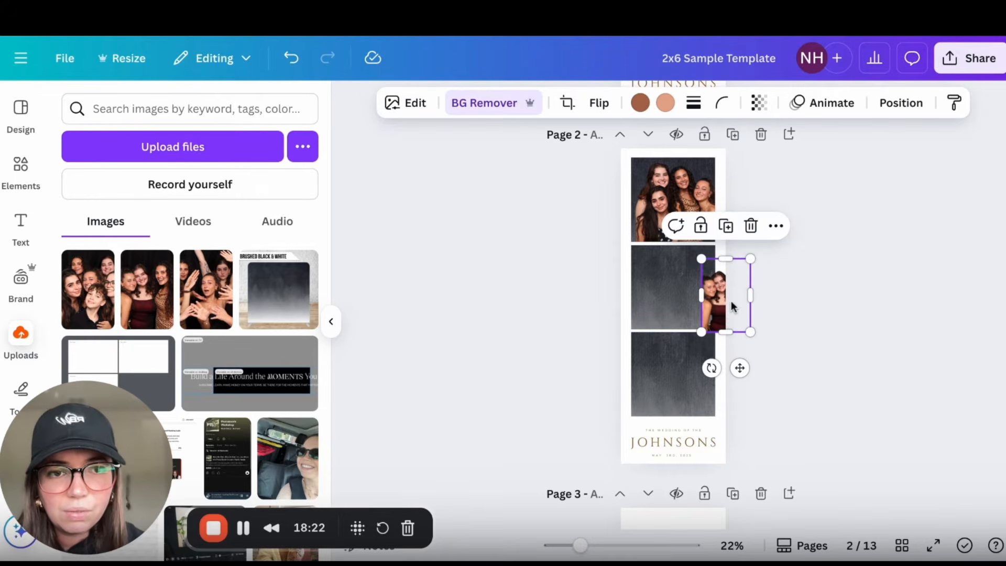
{"action": "scroll", "coordinate": [732, 301], "scroll_direction": "up", "scroll_amount": 5}
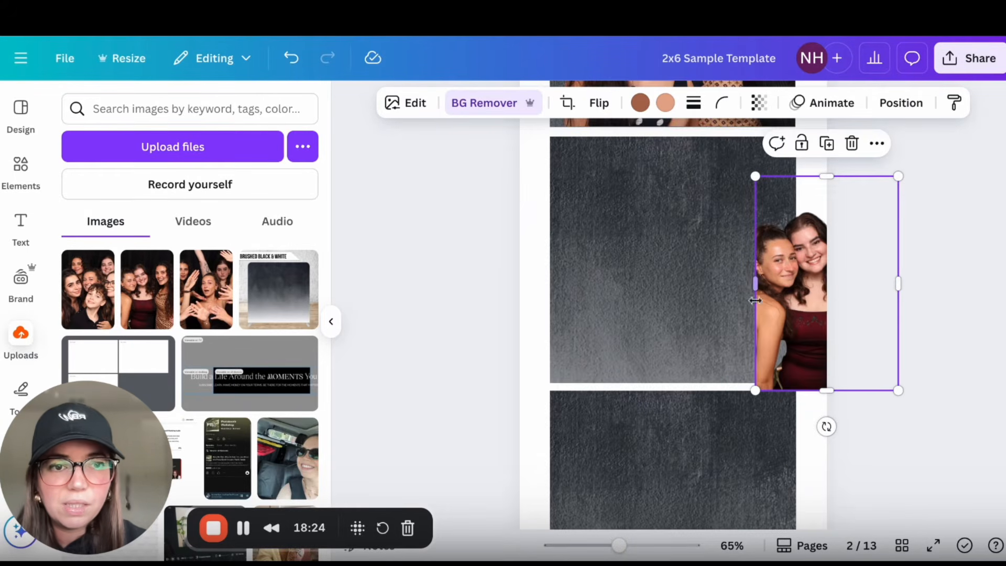
{"action": "left_click_drag", "start_coordinate": [876, 315], "coordinate": [804, 309]}
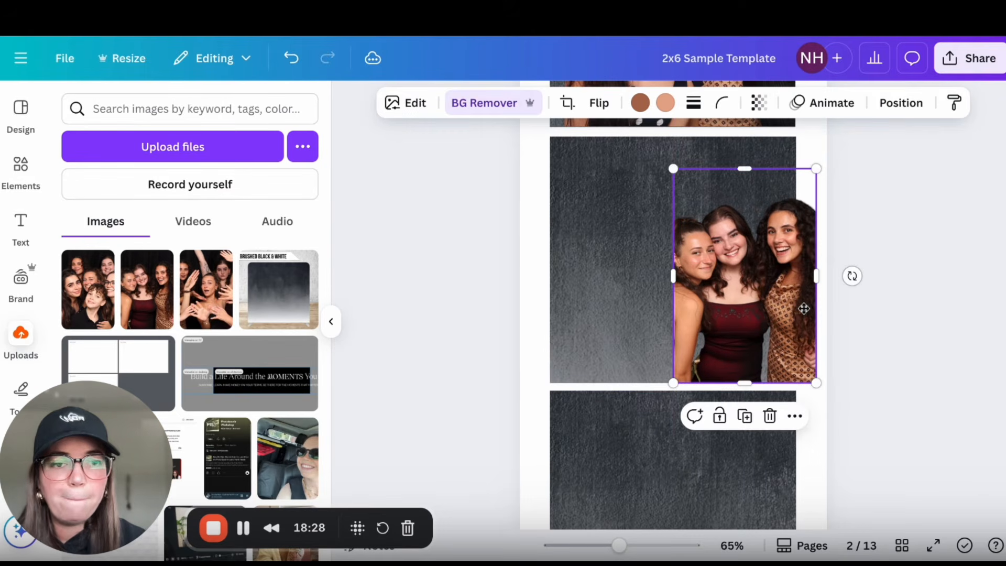
{"action": "left_click", "coordinate": [904, 342]}
{"action": "left_click", "coordinate": [753, 325]}
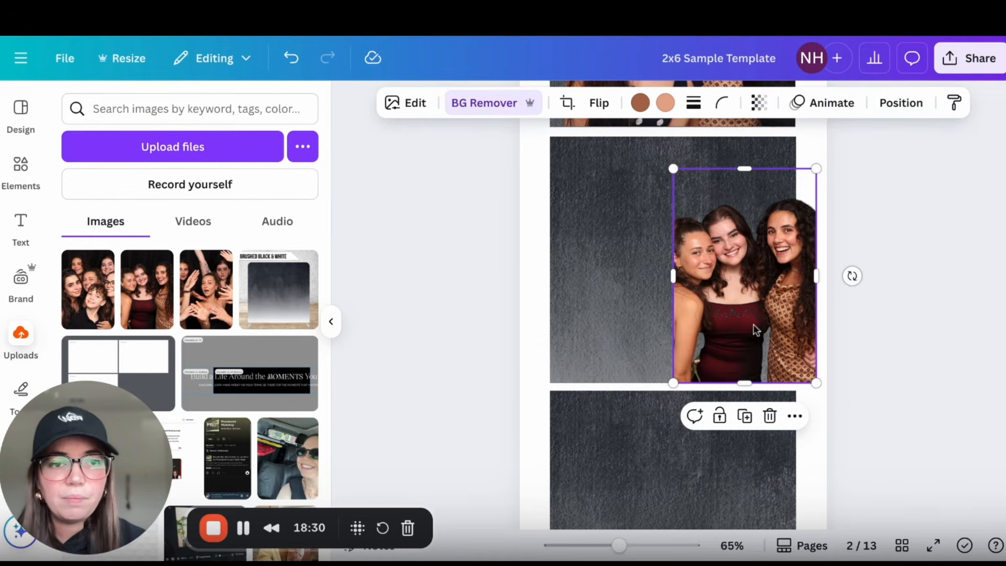
{"action": "left_click_drag", "start_coordinate": [754, 329], "coordinate": [735, 329]}
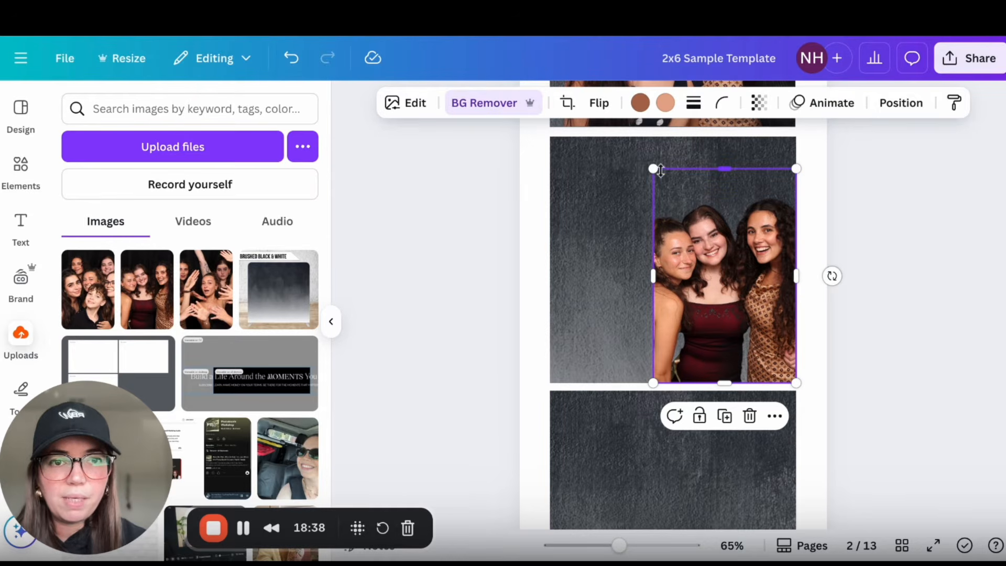
- Enlarge the three-woman cutout to the middle slot's full width and crop its bottom to the slot's lower edge
{"action": "left_click", "coordinate": [648, 173]}
{"action": "left_click", "coordinate": [680, 205]}
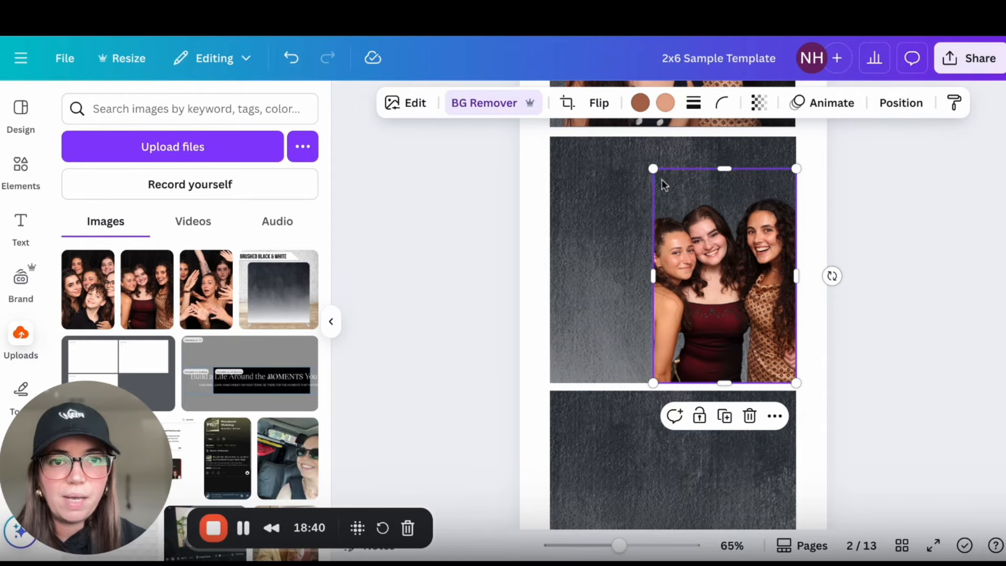
{"action": "left_click_drag", "start_coordinate": [653, 169], "coordinate": [431, 105]}
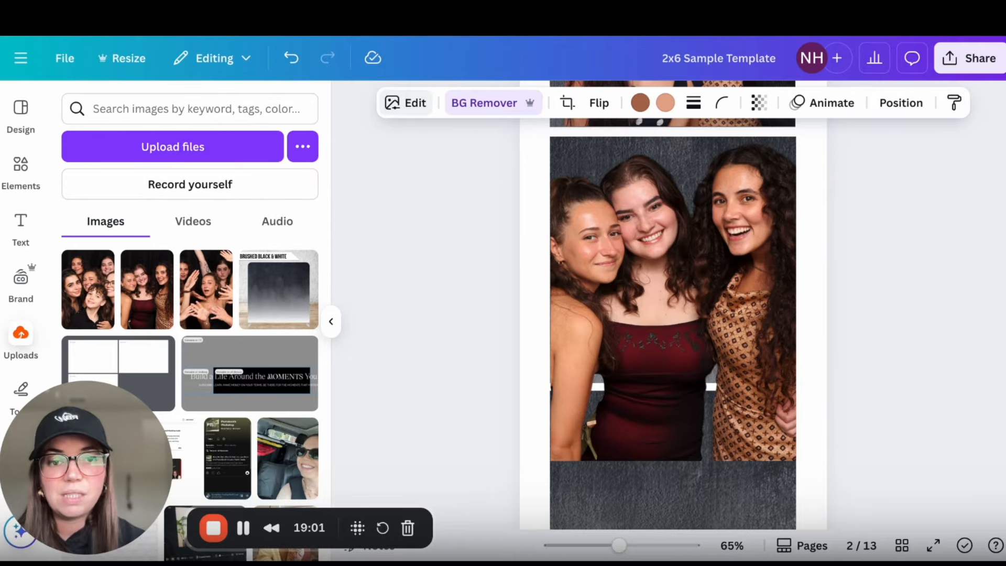
{"action": "left_click", "coordinate": [631, 351]}
{"action": "left_click_drag", "start_coordinate": [675, 464], "coordinate": [672, 384]}
{"action": "left_click", "coordinate": [798, 434]}
- Cut the group cutout with the boy from page 3 and paste it onto page 2
{"action": "scroll", "coordinate": [833, 443], "scroll_direction": "down", "scroll_amount": 5}
{"action": "scroll", "coordinate": [831, 441], "scroll_direction": "down", "scroll_amount": 10}
{"action": "left_click", "coordinate": [654, 426]}
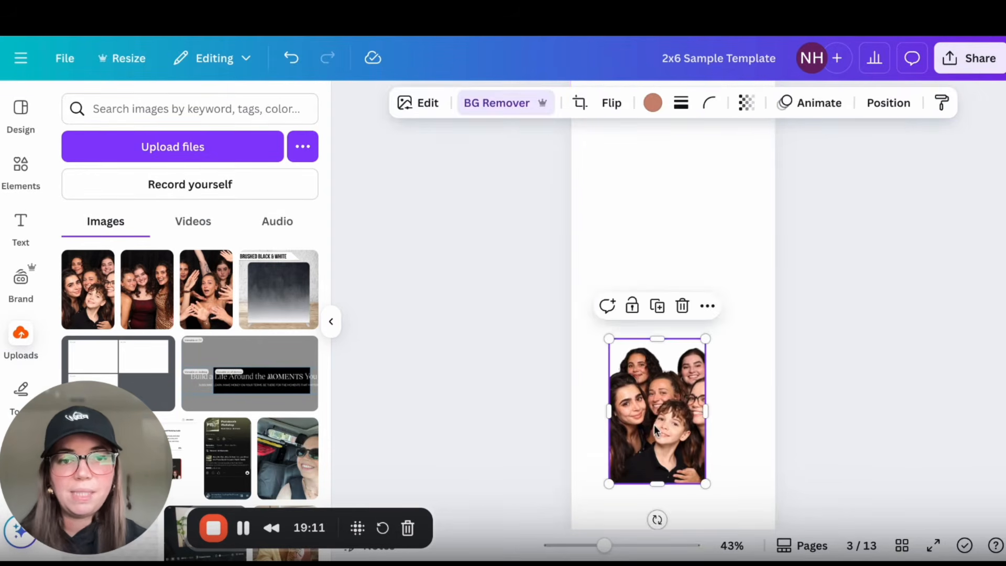
{"action": "key", "text": "Delete"}
{"action": "scroll", "coordinate": [654, 426], "scroll_direction": "up", "scroll_amount": 10}
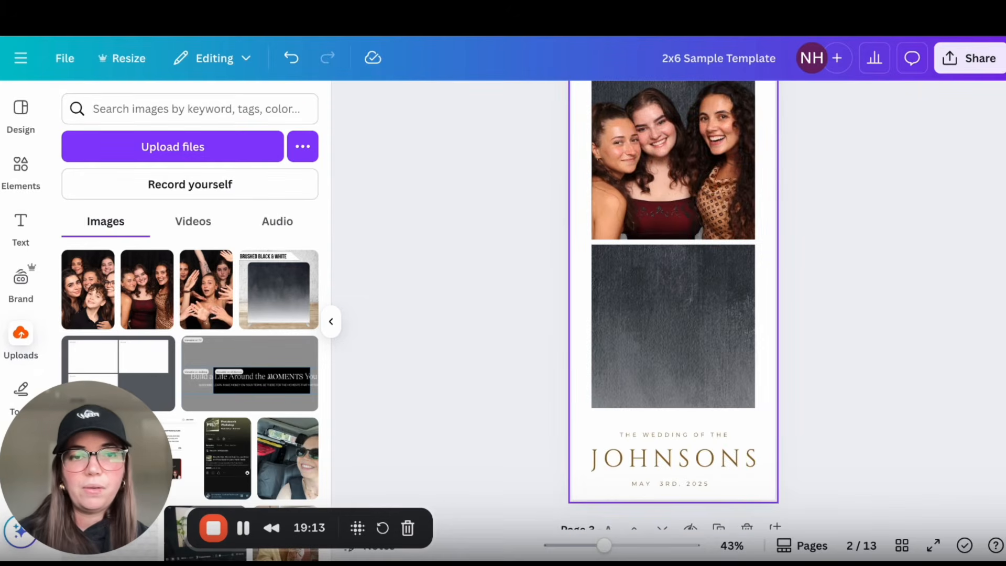
{"action": "left_click", "coordinate": [755, 433]}
{"action": "key", "text": "ctrl+v"}
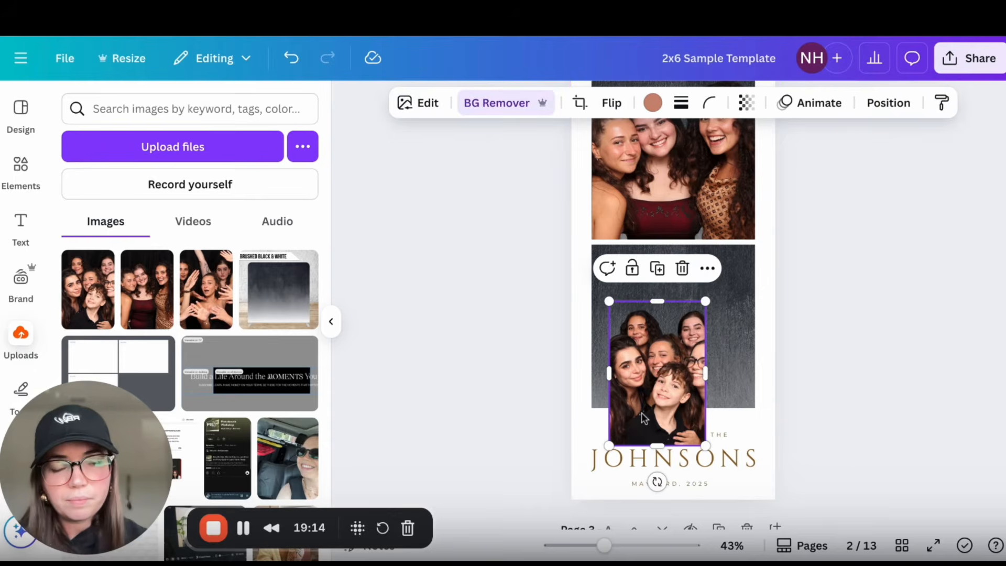
- Fit the group cutout with the boy across page 2's bottom slot at full width and crop its bottom to the slot's lower edge
{"action": "left_click_drag", "start_coordinate": [648, 413], "coordinate": [689, 418]}
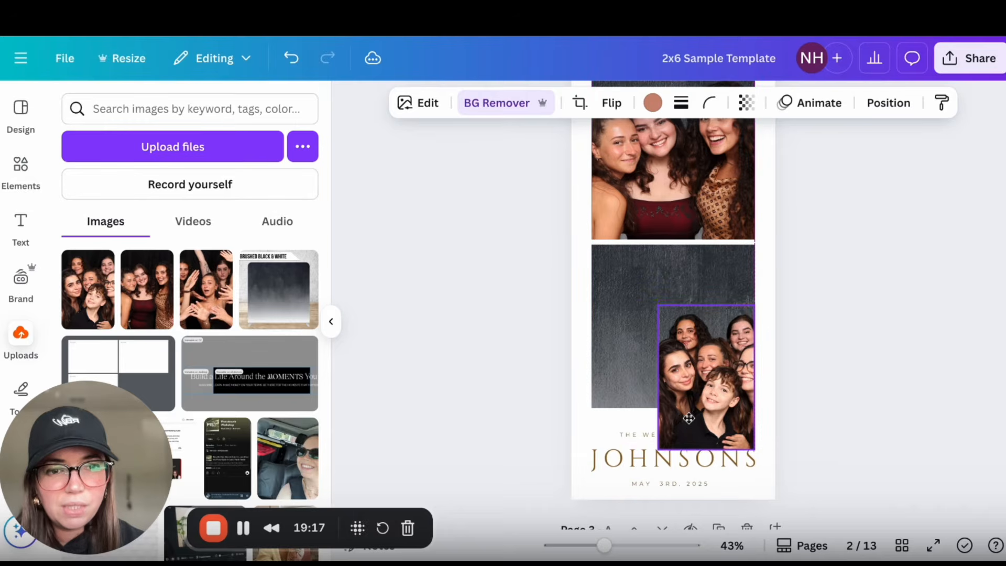
{"action": "left_click_drag", "start_coordinate": [658, 306], "coordinate": [501, 263]}
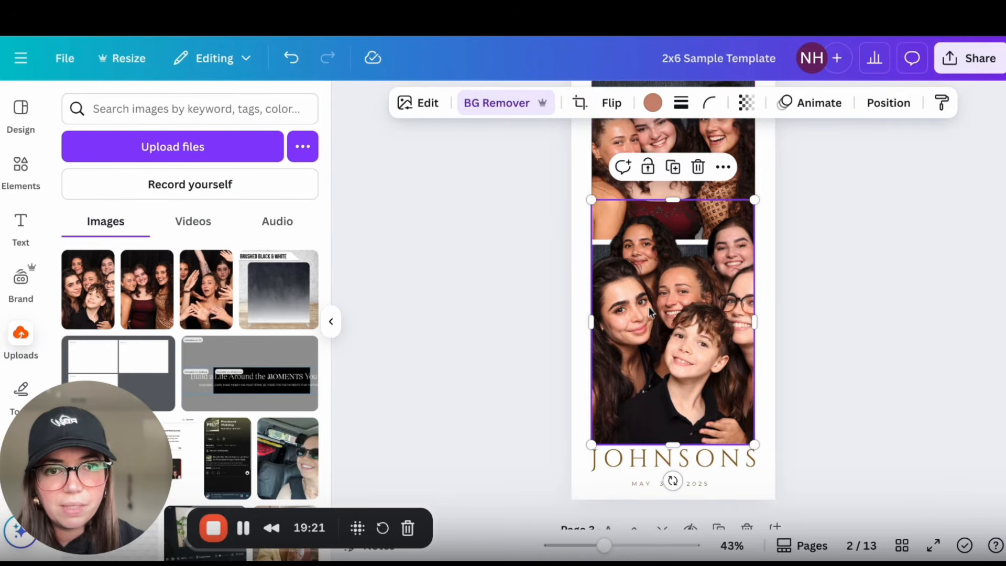
{"action": "left_click_drag", "start_coordinate": [729, 423], "coordinate": [723, 459]}
{"action": "left_click_drag", "start_coordinate": [673, 479], "coordinate": [667, 408]}
{"action": "left_click", "coordinate": [797, 455]}
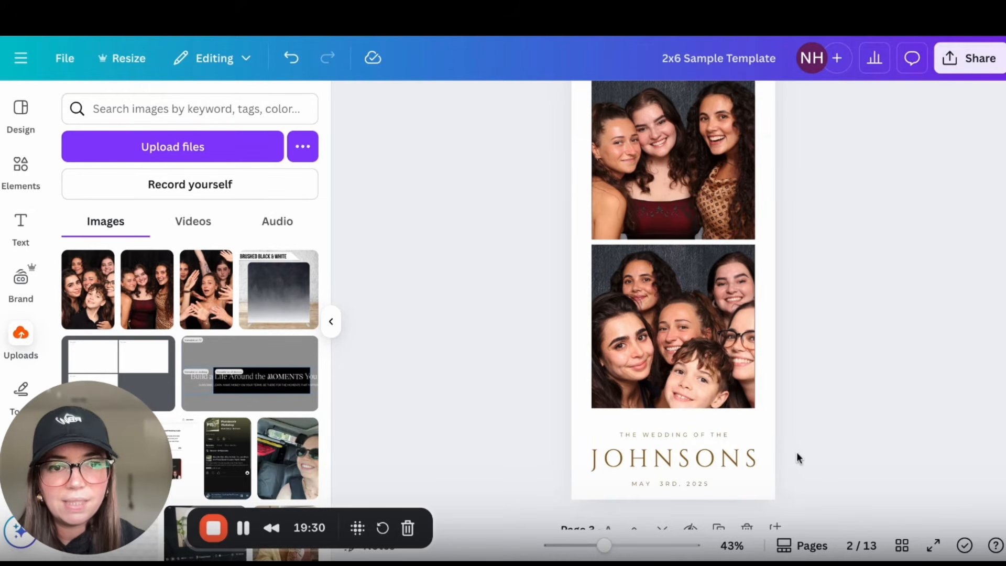
- Move the date line on page 2 slightly up, closer to the family name
{"action": "scroll", "coordinate": [797, 459], "scroll_direction": "down", "scroll_amount": 5}
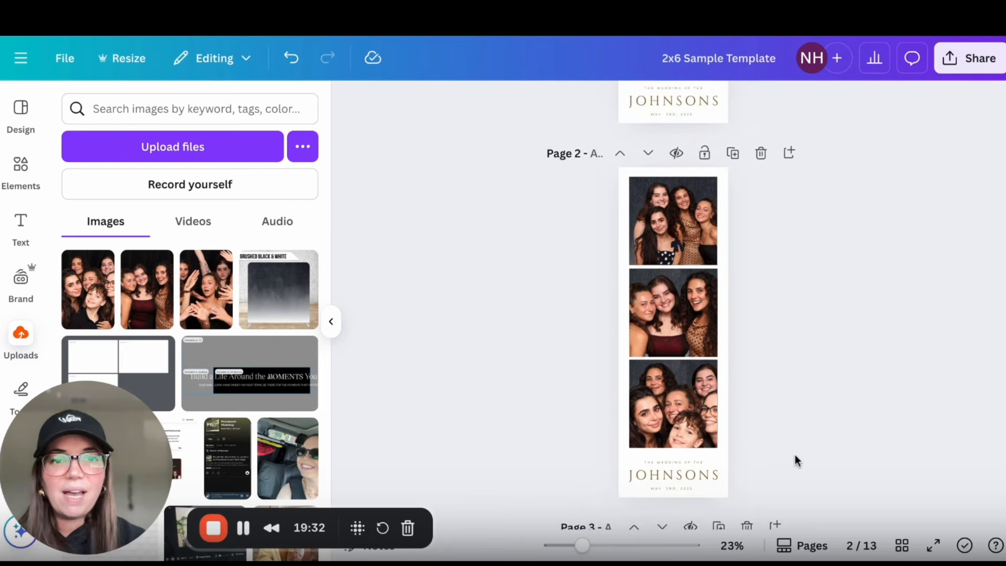
{"action": "scroll", "coordinate": [794, 455], "scroll_direction": "up", "scroll_amount": 3}
{"action": "scroll", "coordinate": [794, 455], "scroll_direction": "down", "scroll_amount": 1}
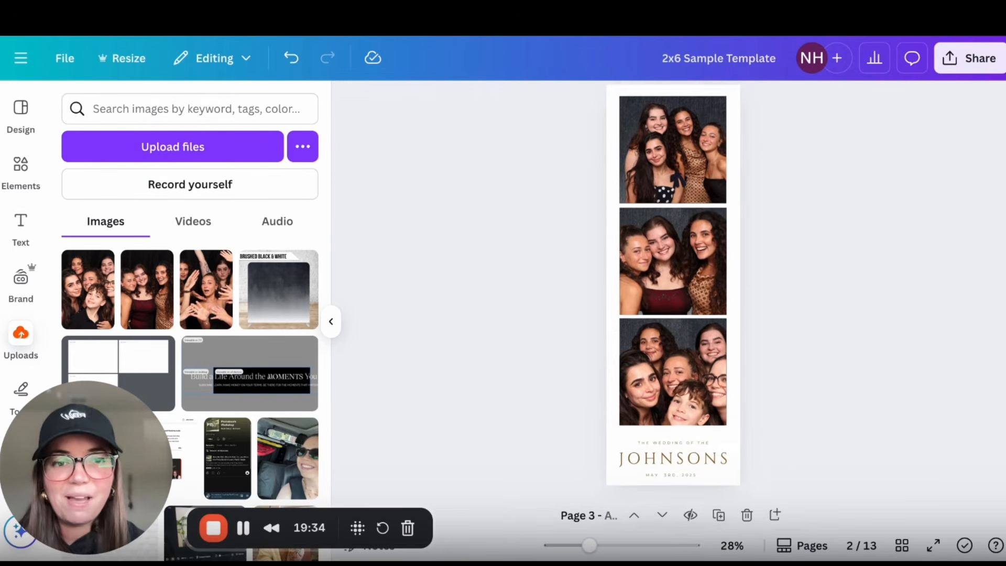
{"action": "scroll", "coordinate": [795, 454], "scroll_direction": "up", "scroll_amount": 1}
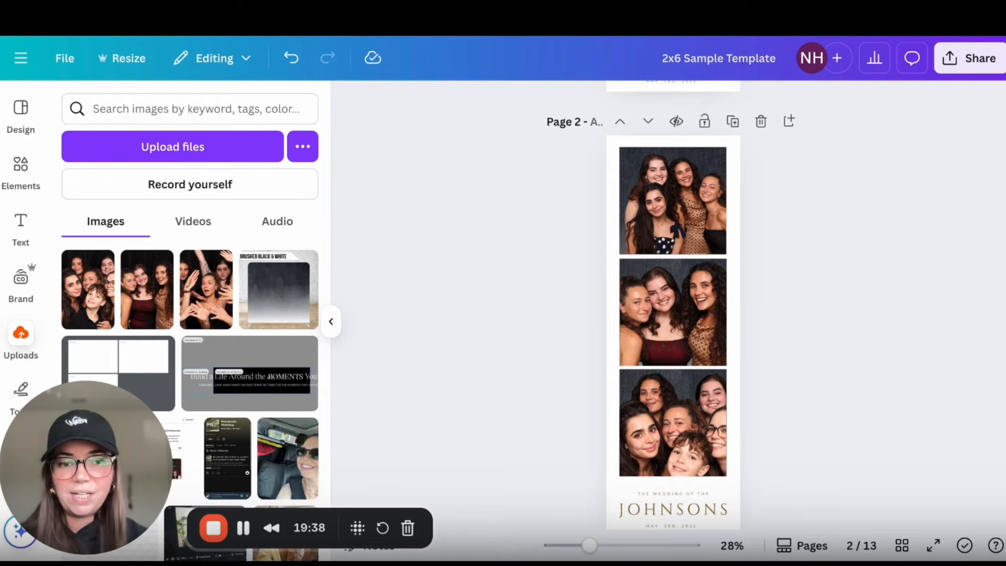
{"action": "left_click", "coordinate": [677, 527]}
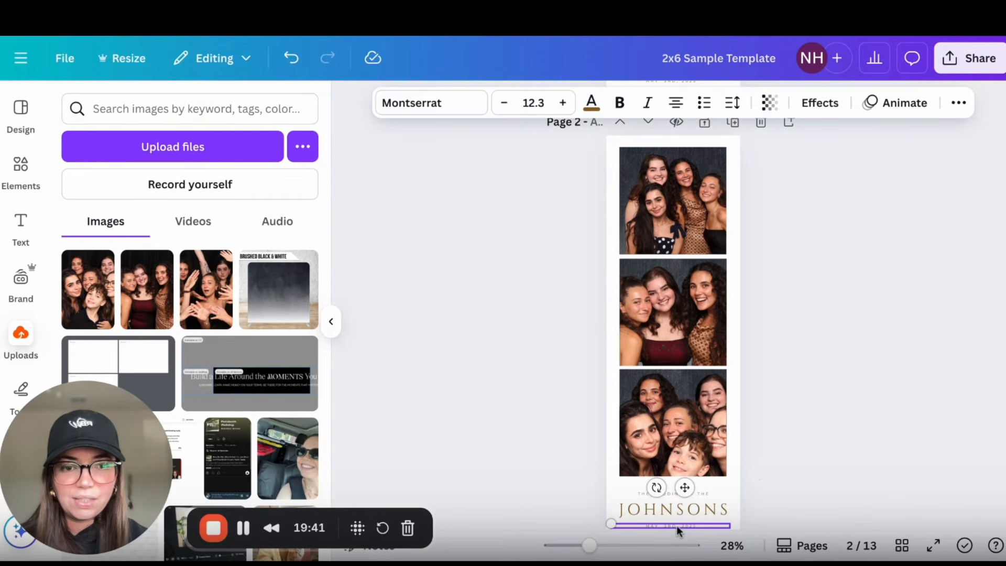
{"action": "left_click", "coordinate": [860, 487]}
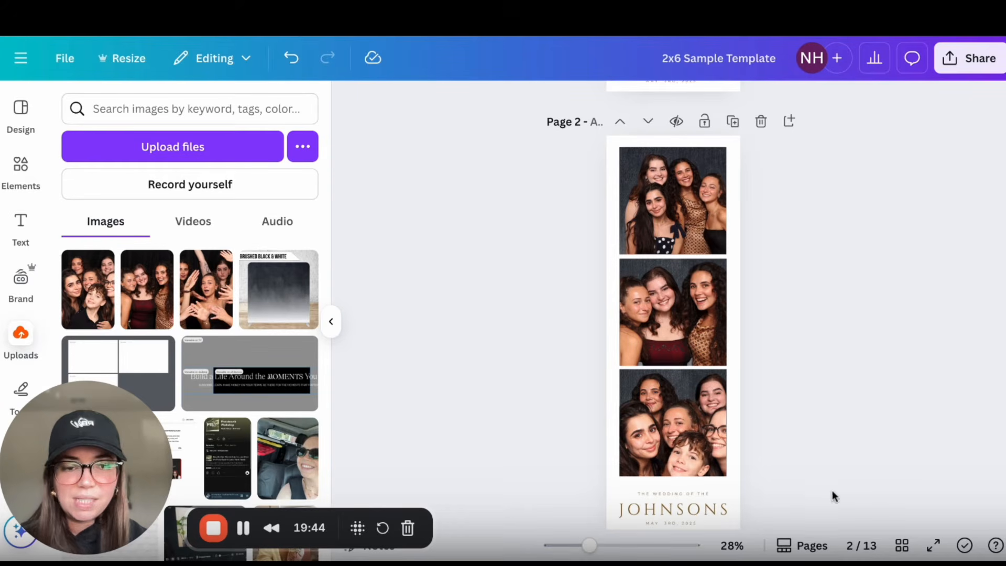
- Shift page 2's three wedding text lines together slightly up toward the bottom photo
{"action": "left_click", "coordinate": [639, 508]}
{"action": "left_click", "coordinate": [783, 515]}
{"action": "left_click_drag", "start_coordinate": [784, 511], "coordinate": [658, 520]}
{"action": "left_click", "coordinate": [844, 474]}
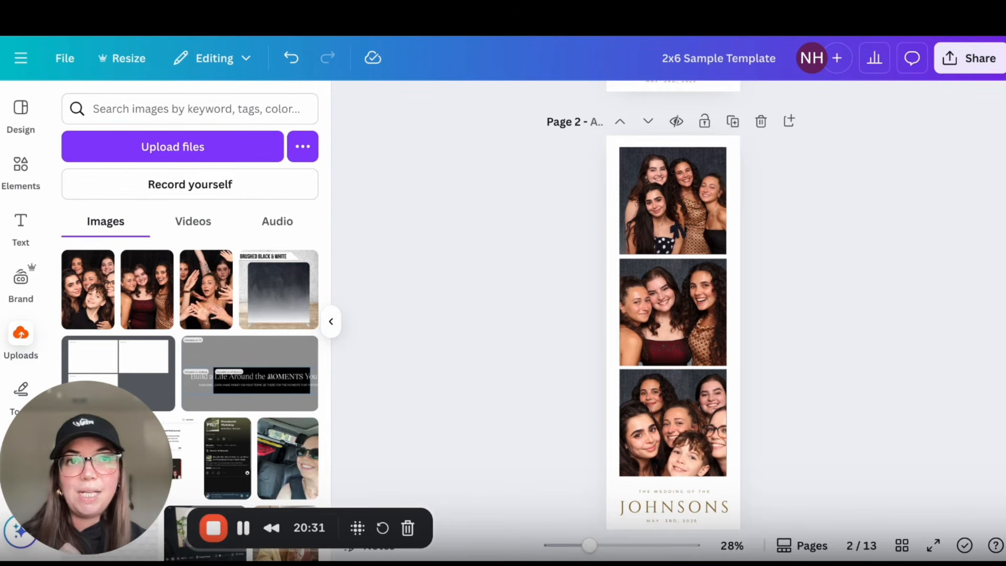
- Duplicate page 2 and set the copy's background color to black
{"action": "left_click", "coordinate": [615, 479]}
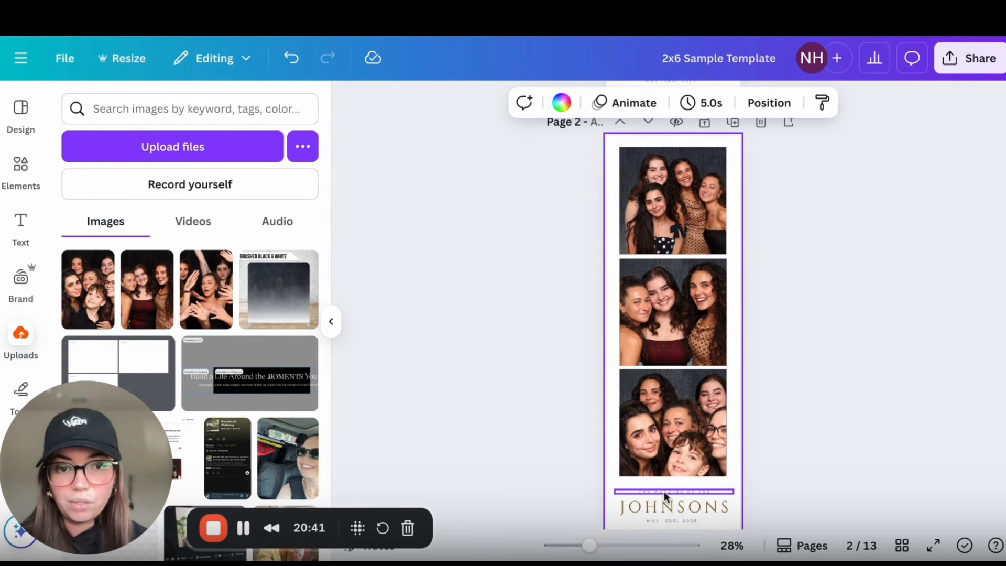
{"action": "left_click", "coordinate": [733, 120]}
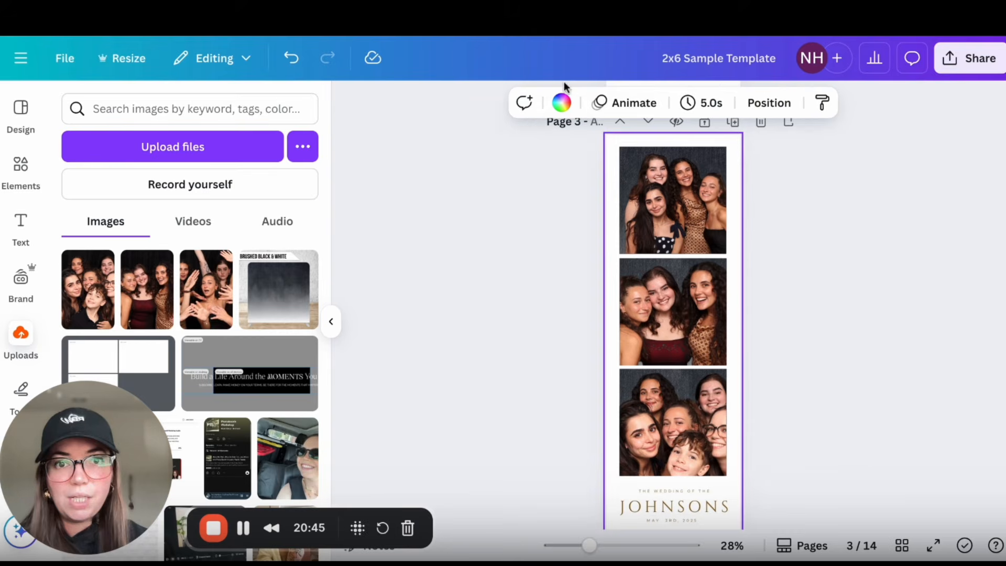
{"action": "left_click", "coordinate": [562, 103]}
{"action": "left_click", "coordinate": [115, 218]}
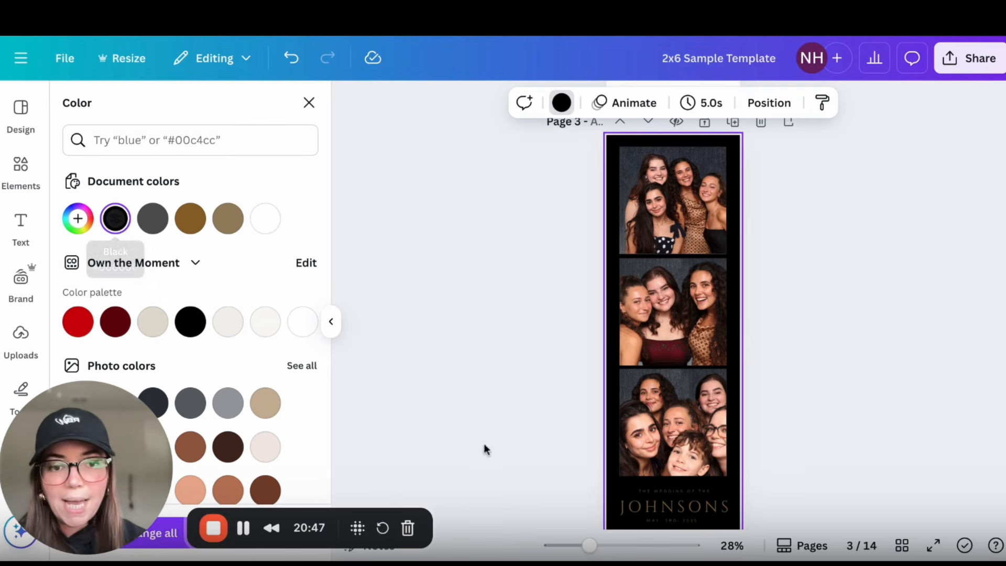
- Recolor all three text lines on the black page 3 with the light tan from the backdrop image's photo colors
{"action": "left_click", "coordinate": [648, 492]}
{"action": "left_click", "coordinate": [652, 506], "text": "shift"}
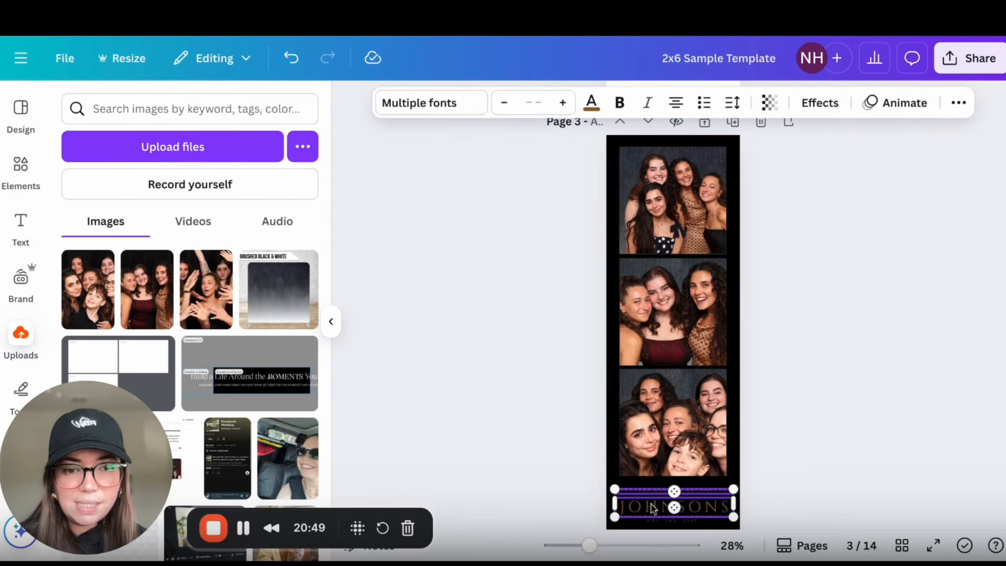
{"action": "left_click", "coordinate": [651, 522], "text": "shift"}
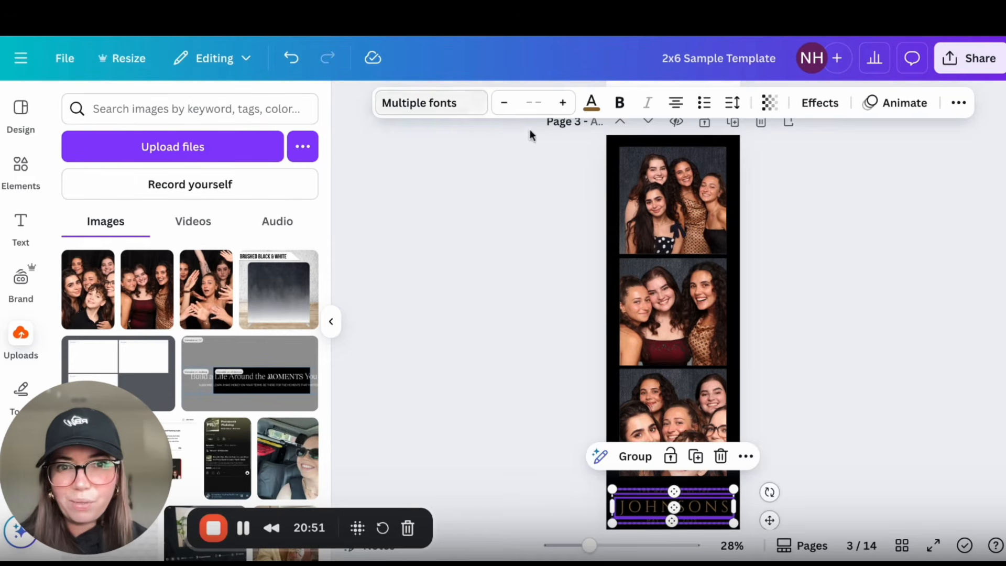
{"action": "left_click", "coordinate": [591, 103]}
{"action": "scroll", "coordinate": [216, 319], "scroll_direction": "down", "scroll_amount": 3}
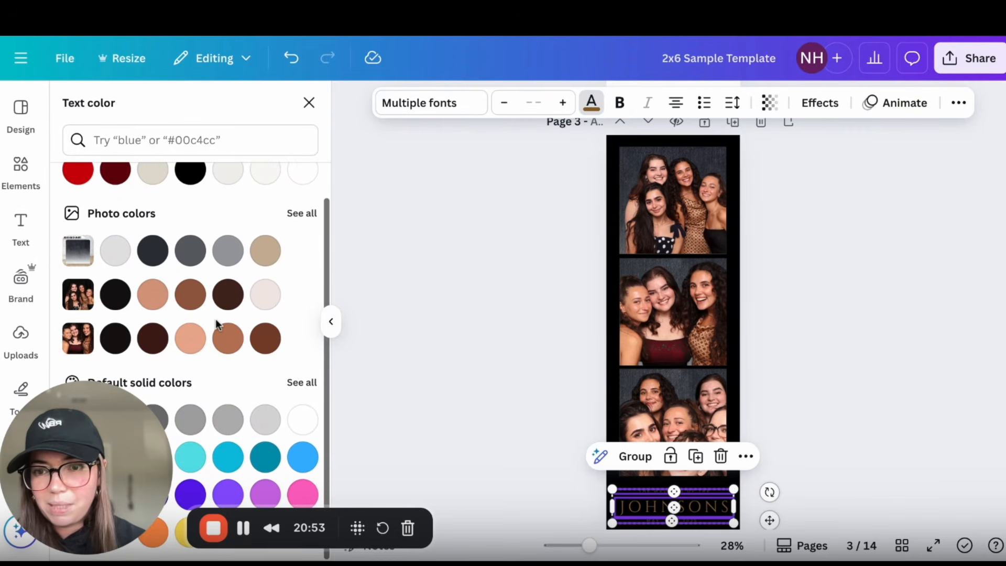
{"action": "scroll", "coordinate": [216, 319], "scroll_direction": "up", "scroll_amount": 2}
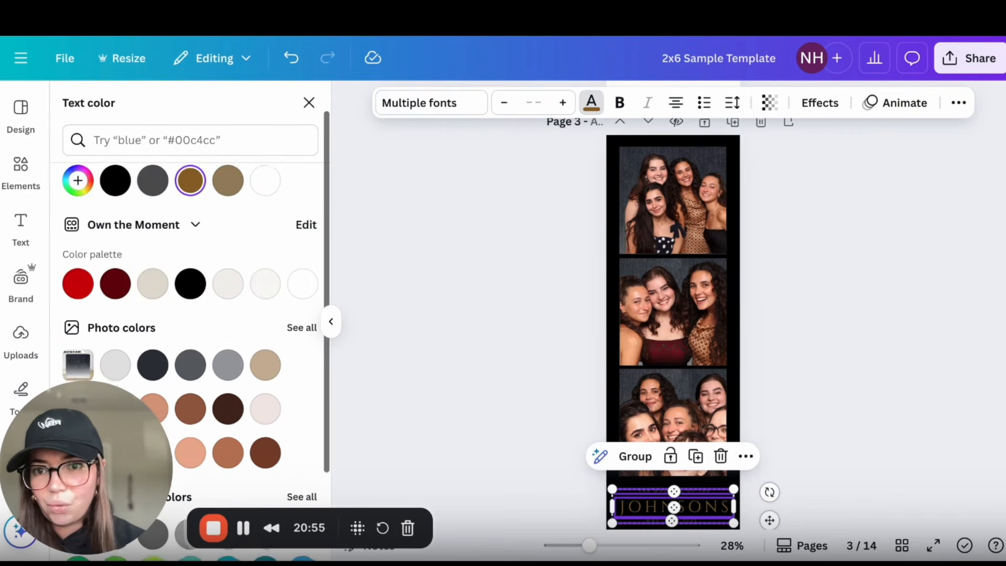
{"action": "left_click", "coordinate": [266, 365]}
{"action": "left_click", "coordinate": [834, 325]}
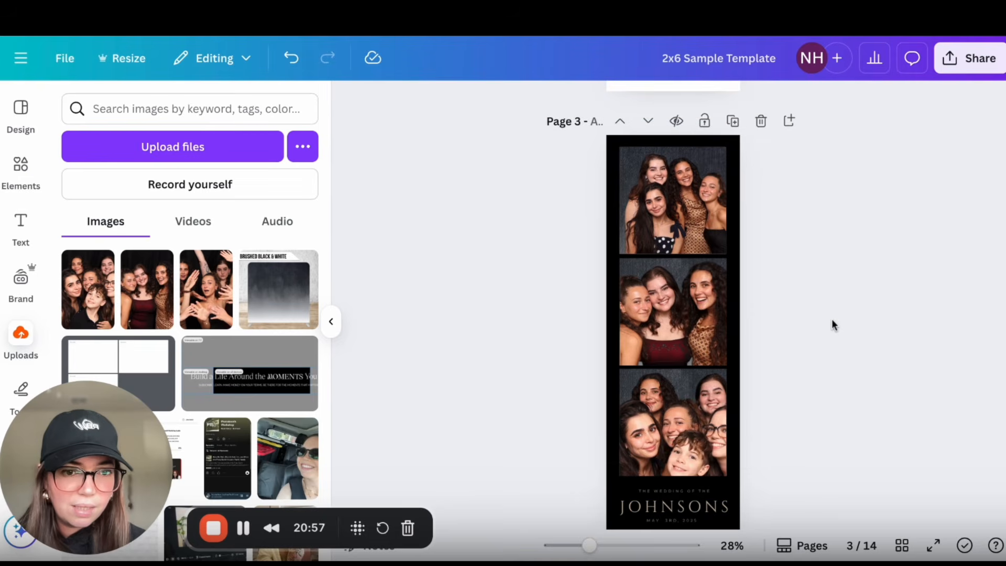
- Change the font of the family name on page 3 to Boston Angel
{"action": "scroll", "coordinate": [834, 325], "scroll_direction": "down", "scroll_amount": 2}
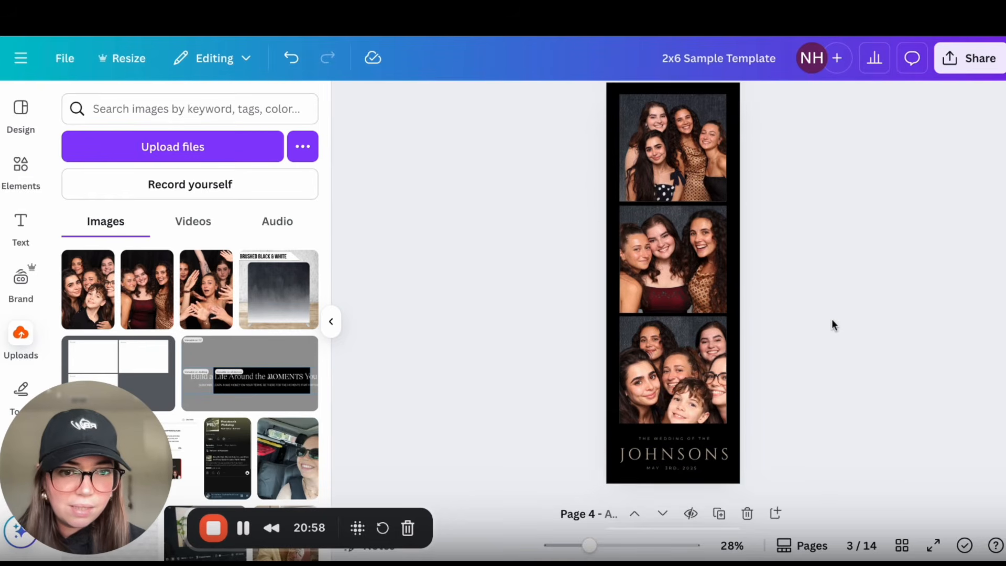
{"action": "left_click", "coordinate": [700, 440]}
{"action": "left_click", "coordinate": [673, 461]}
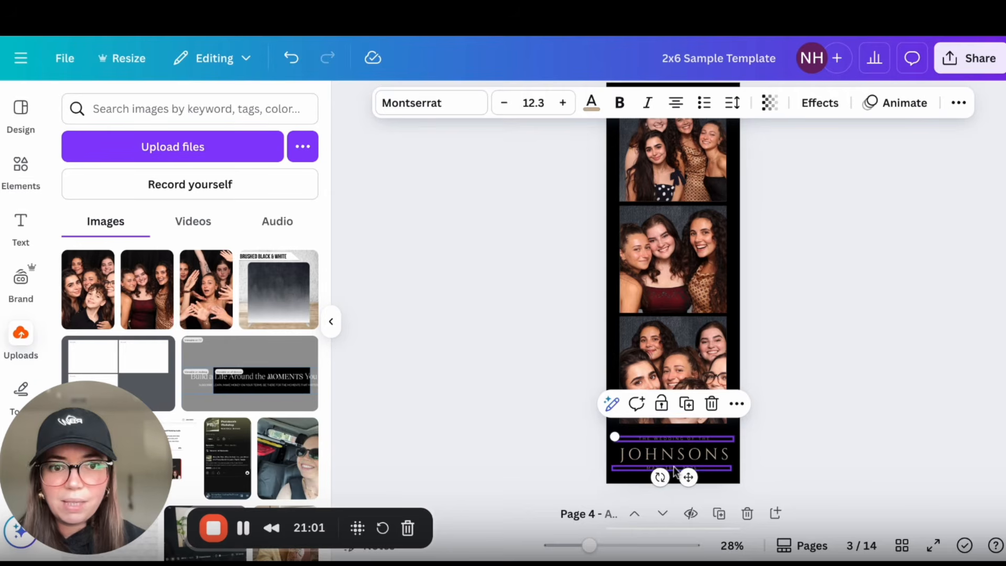
{"action": "left_click", "coordinate": [457, 109]}
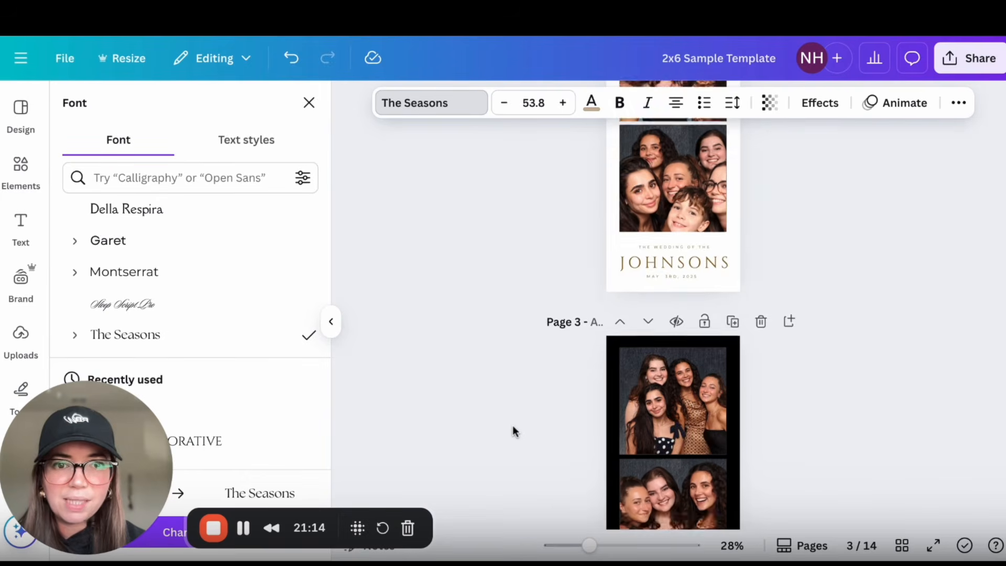
{"action": "scroll", "coordinate": [513, 430], "scroll_direction": "down", "scroll_amount": 5}
{"action": "scroll", "coordinate": [139, 301], "scroll_direction": "down", "scroll_amount": 5}
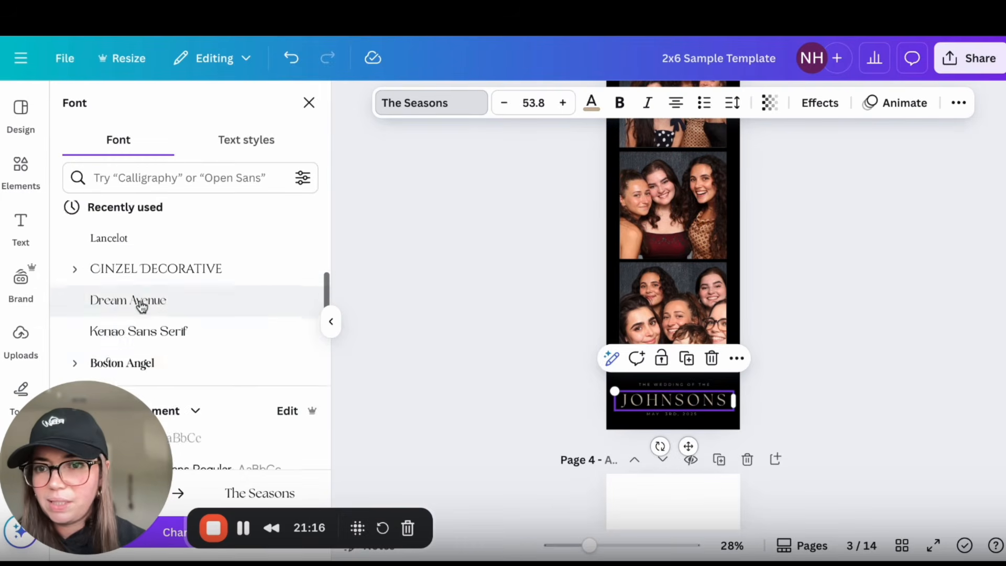
{"action": "scroll", "coordinate": [142, 304], "scroll_direction": "down", "scroll_amount": 1}
{"action": "left_click", "coordinate": [153, 248]}
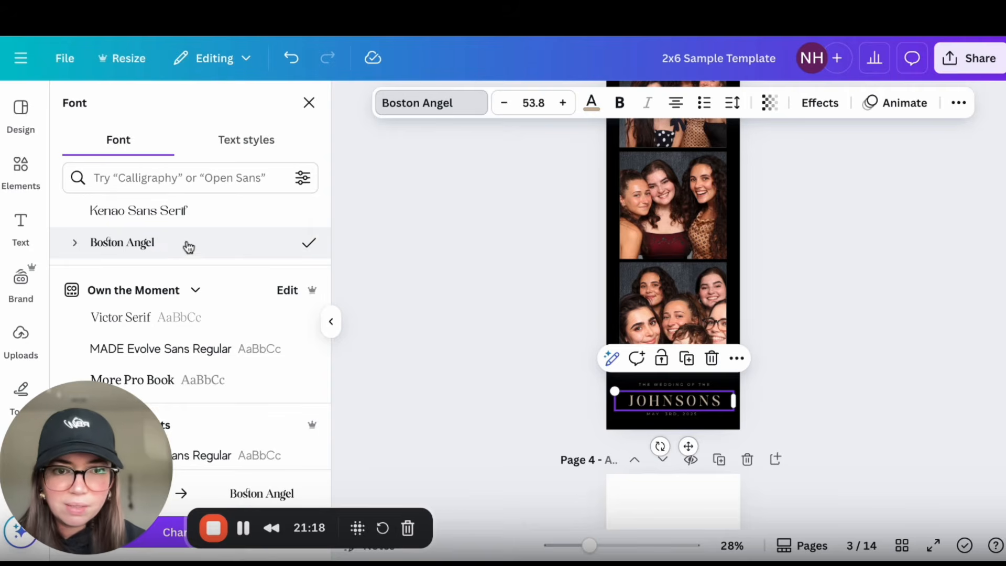
- Set the font of page 3's "THE WEDDING OF THE" line and date line to Della Respira
{"action": "scroll", "coordinate": [426, 388], "scroll_direction": "up", "scroll_amount": 1}
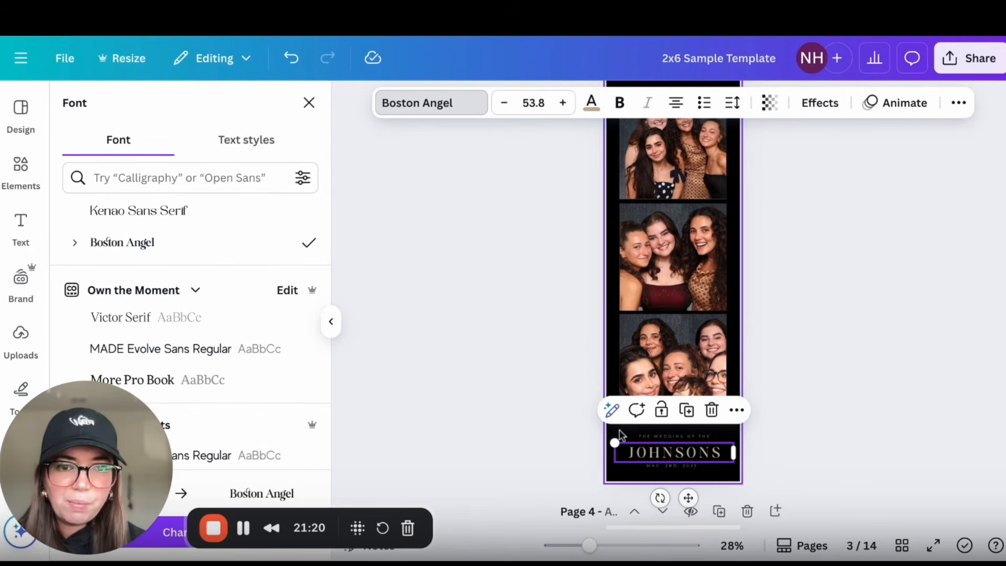
{"action": "left_click", "coordinate": [647, 438]}
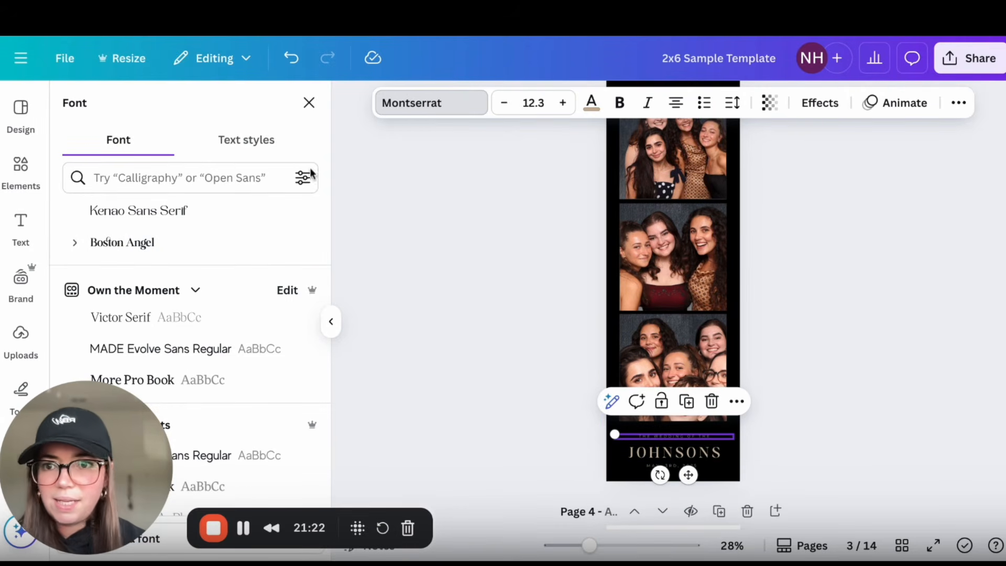
{"action": "scroll", "coordinate": [254, 314], "scroll_direction": "up", "scroll_amount": 10}
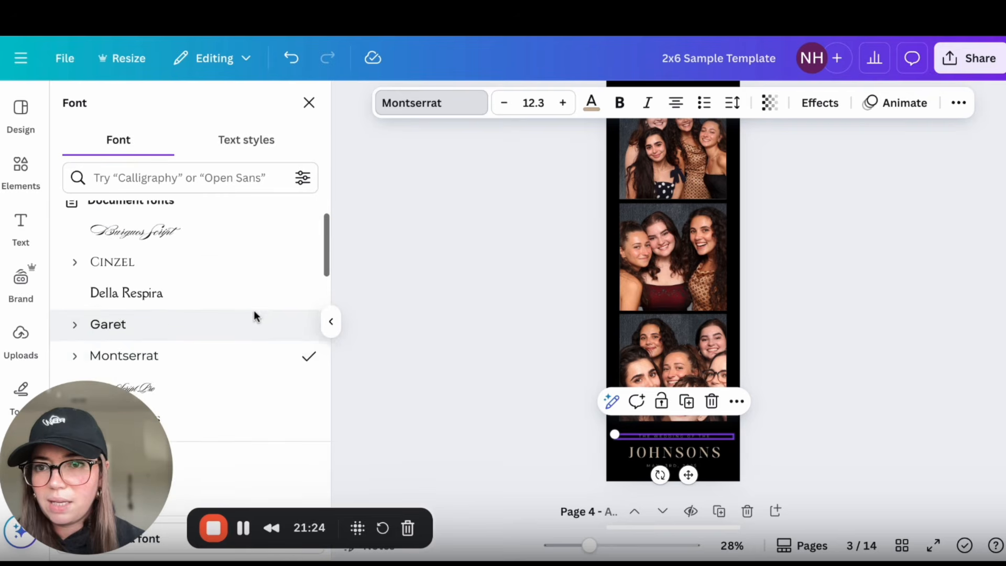
{"action": "left_click", "coordinate": [250, 308]}
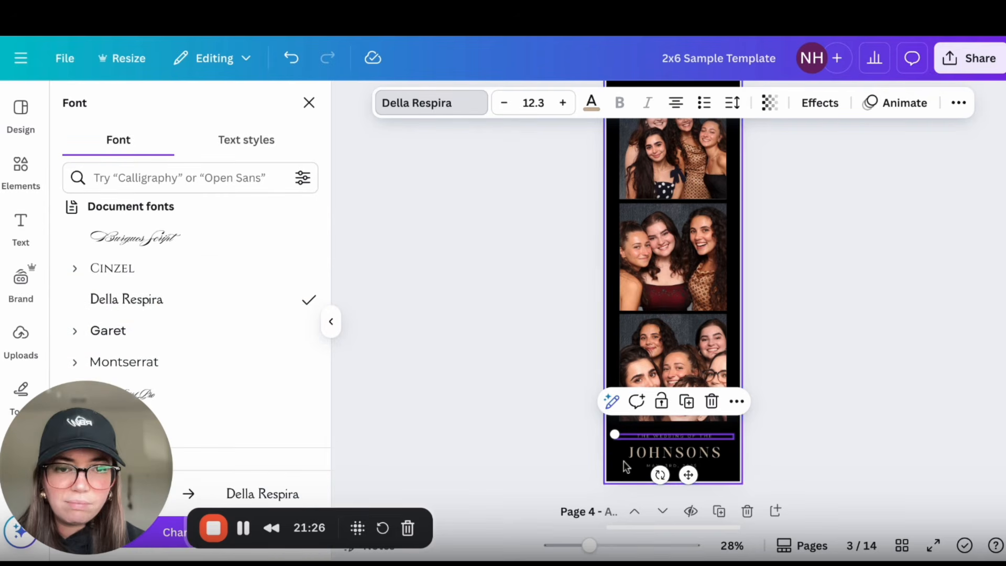
{"action": "left_click", "coordinate": [641, 466]}
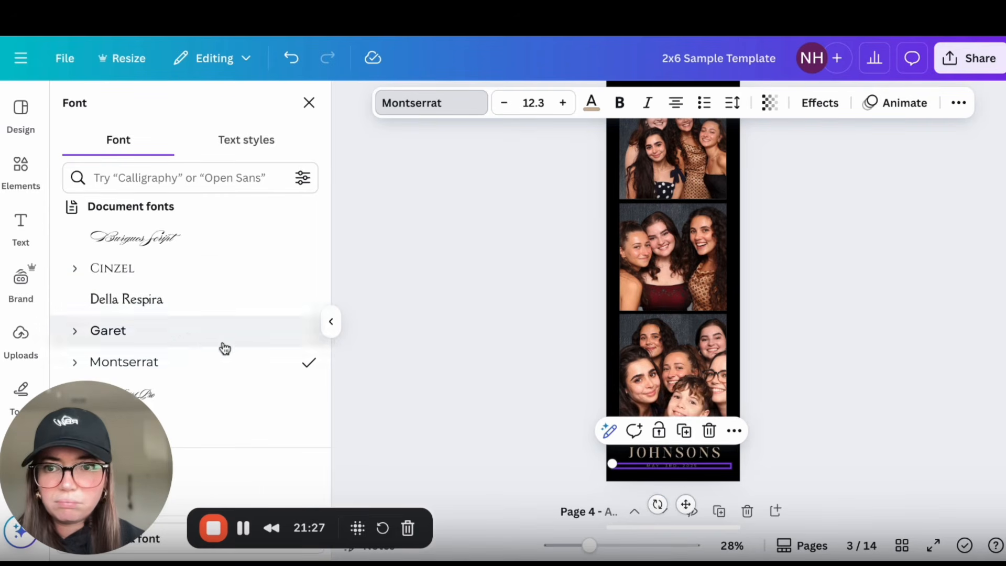
{"action": "left_click", "coordinate": [187, 306]}
- Increase the font size of the date line and the "THE WEDDING OF THE" line on page 3 until they nearly match the family name's width
{"action": "left_click", "coordinate": [562, 103]}
{"action": "left_click", "coordinate": [562, 104]}
{"action": "left_click", "coordinate": [562, 103]}
{"action": "left_click", "coordinate": [562, 103]}
{"action": "left_click", "coordinate": [562, 103]}
{"action": "left_click", "coordinate": [562, 103]}
{"action": "left_click", "coordinate": [562, 103]}
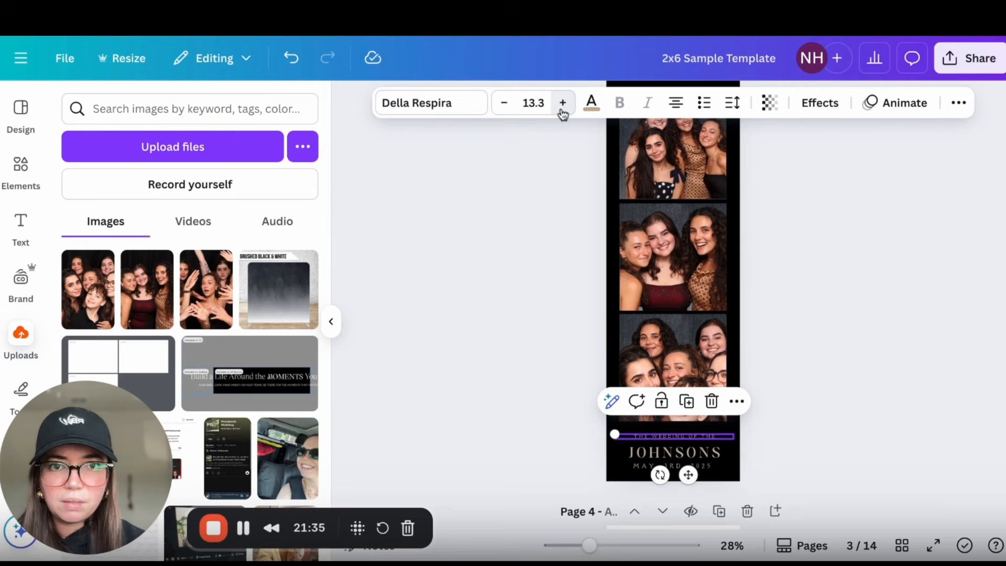
{"action": "left_click", "coordinate": [562, 104]}
{"action": "left_click", "coordinate": [561, 103]}
{"action": "left_click", "coordinate": [562, 104]}
{"action": "left_click", "coordinate": [815, 356]}
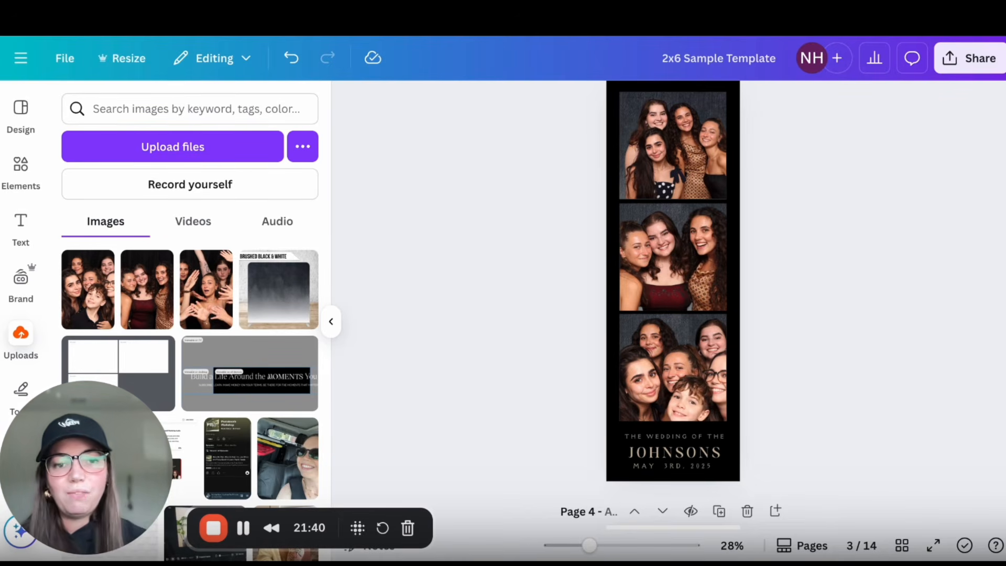
{"action": "scroll", "coordinate": [815, 357], "scroll_direction": "up", "scroll_amount": 1}
{"action": "scroll", "coordinate": [674, 304], "scroll_direction": "up", "scroll_amount": 10}
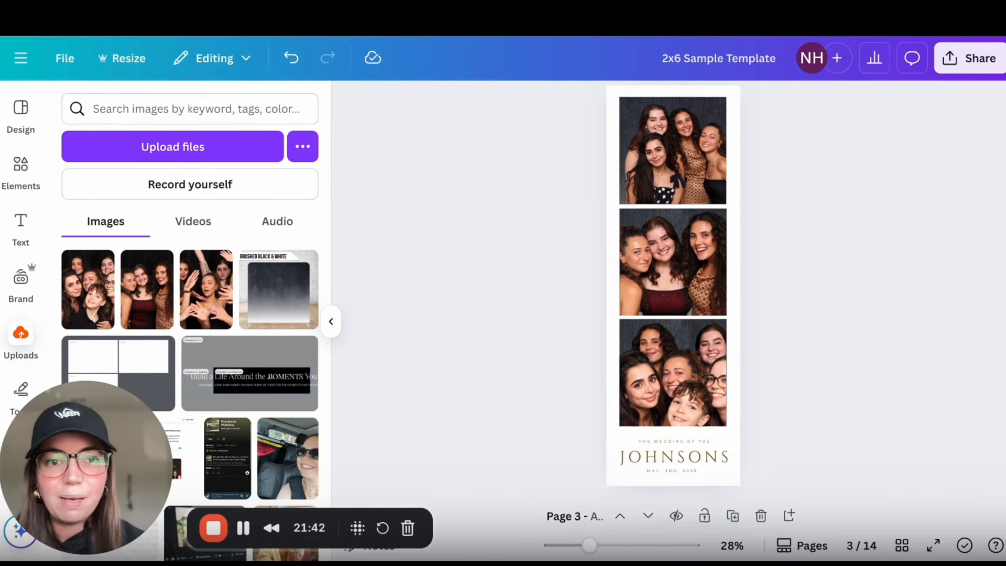
{"action": "scroll", "coordinate": [673, 304], "scroll_direction": "down", "scroll_amount": 1}
{"action": "scroll", "coordinate": [673, 304], "scroll_direction": "down", "scroll_amount": 1}
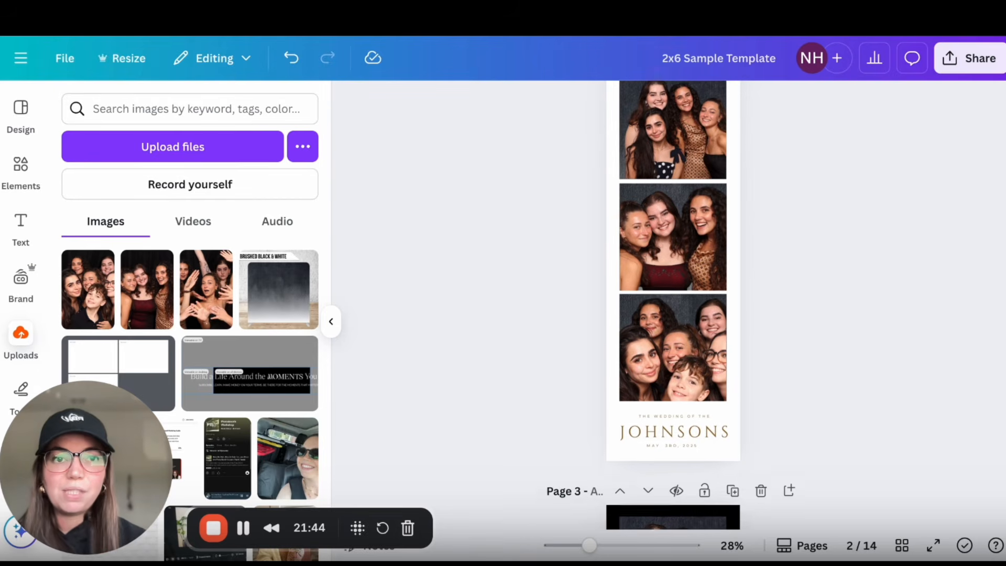
{"action": "scroll", "coordinate": [673, 304], "scroll_direction": "down", "scroll_amount": 2}
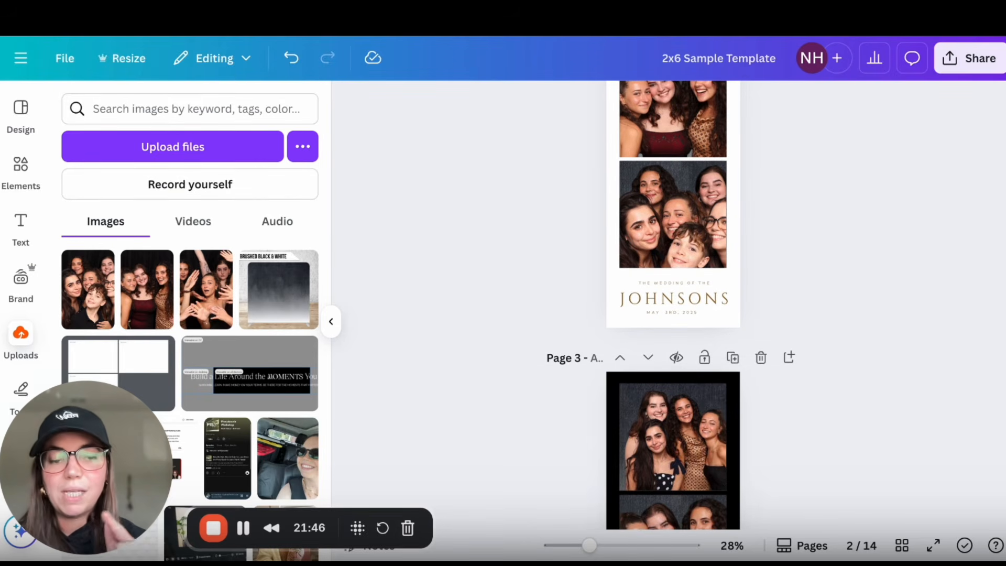
{"action": "scroll", "coordinate": [674, 305], "scroll_direction": "down", "scroll_amount": 1}
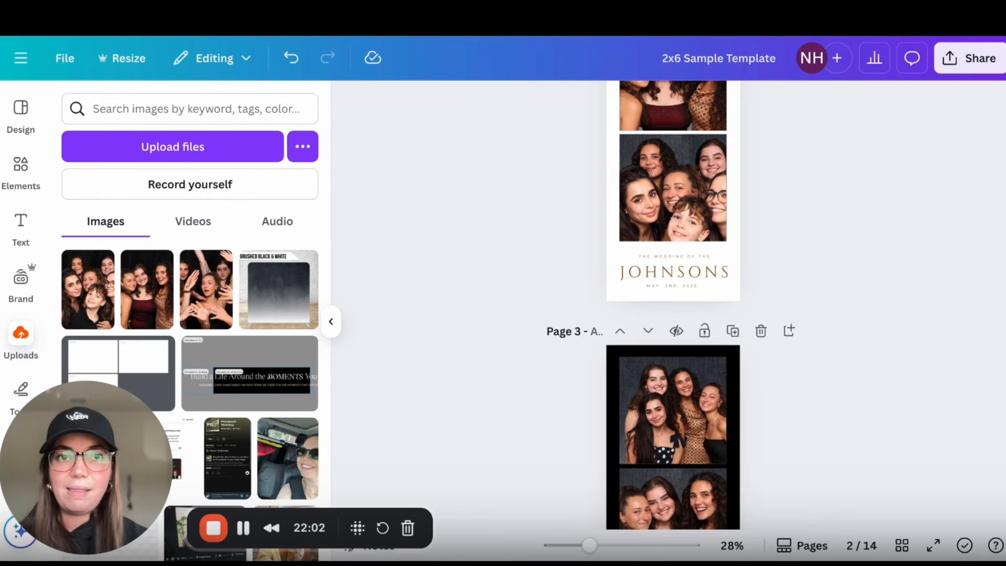
- Download only pages 2 and 3 of the design as PNG files at size 1
{"action": "left_click", "coordinate": [971, 58]}
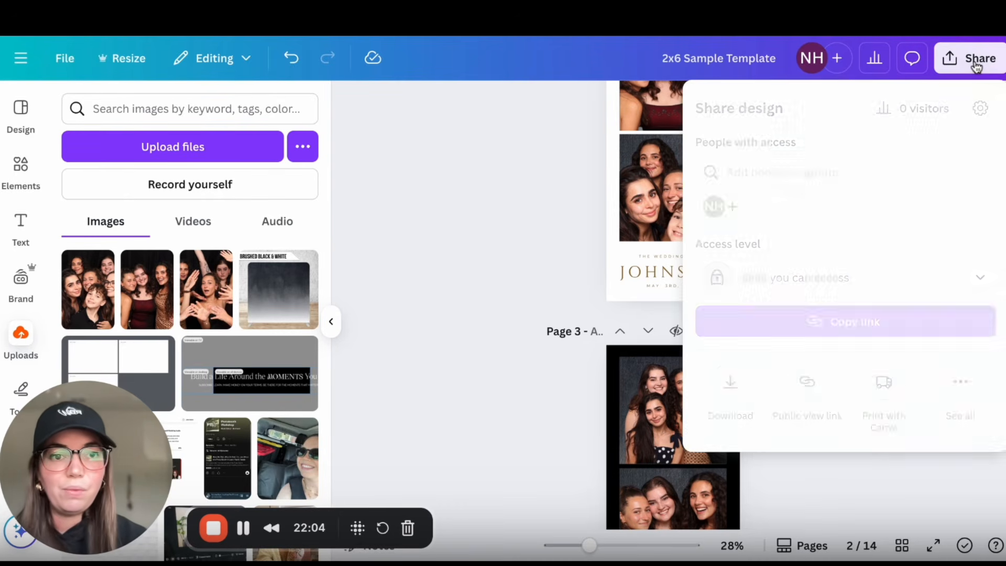
{"action": "left_click", "coordinate": [730, 390]}
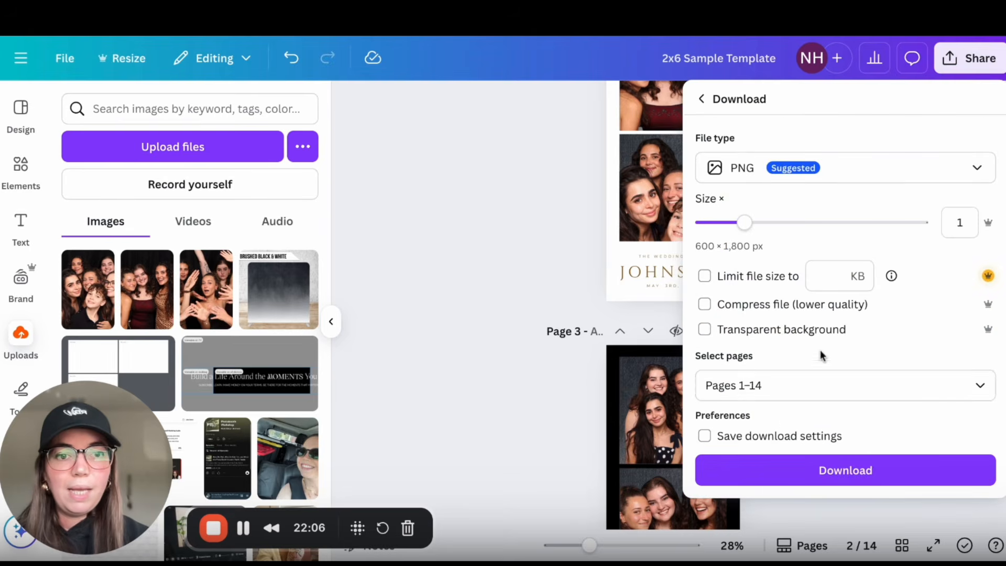
{"action": "left_click", "coordinate": [817, 386]}
{"action": "left_click", "coordinate": [804, 210]}
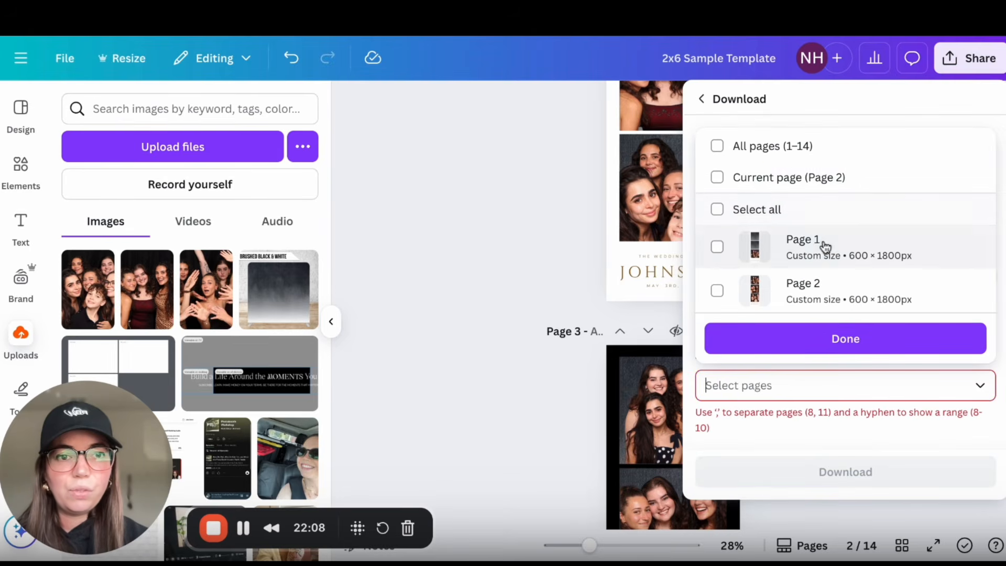
{"action": "scroll", "coordinate": [822, 243], "scroll_direction": "down", "scroll_amount": 3}
{"action": "left_click", "coordinate": [813, 197]}
{"action": "left_click", "coordinate": [823, 165]}
{"action": "left_click", "coordinate": [865, 337]}
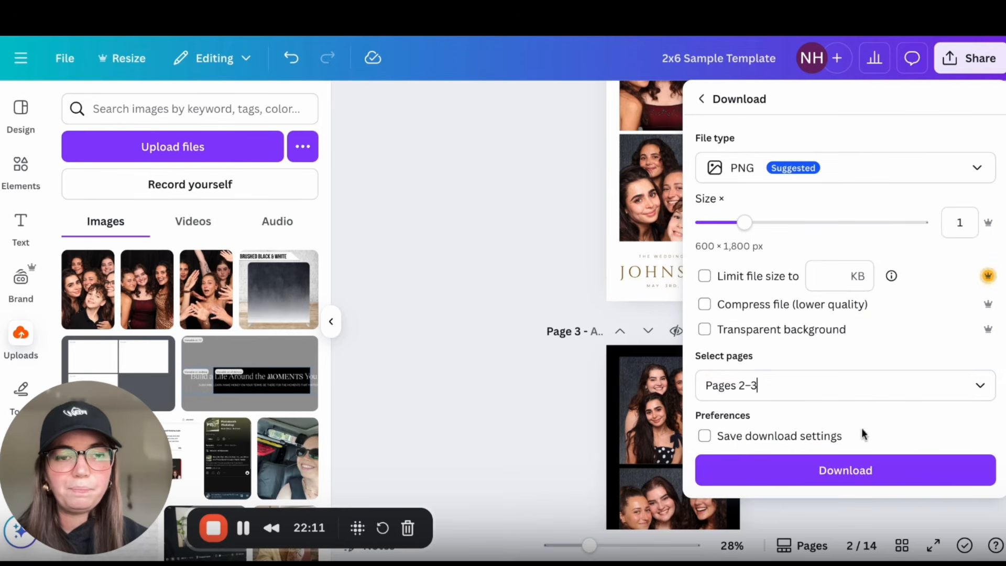
{"action": "left_click", "coordinate": [860, 469]}
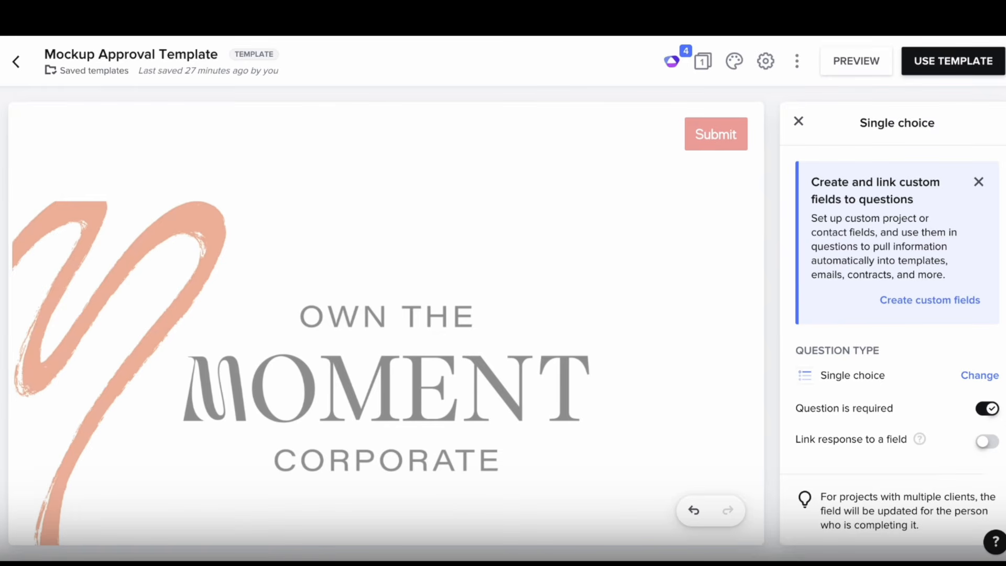
- Switch to the Mockup Approval Template and examine its header, review instructions and the two sample photo strips
{"action": "scroll", "coordinate": [386, 322], "scroll_direction": "down", "scroll_amount": 10}
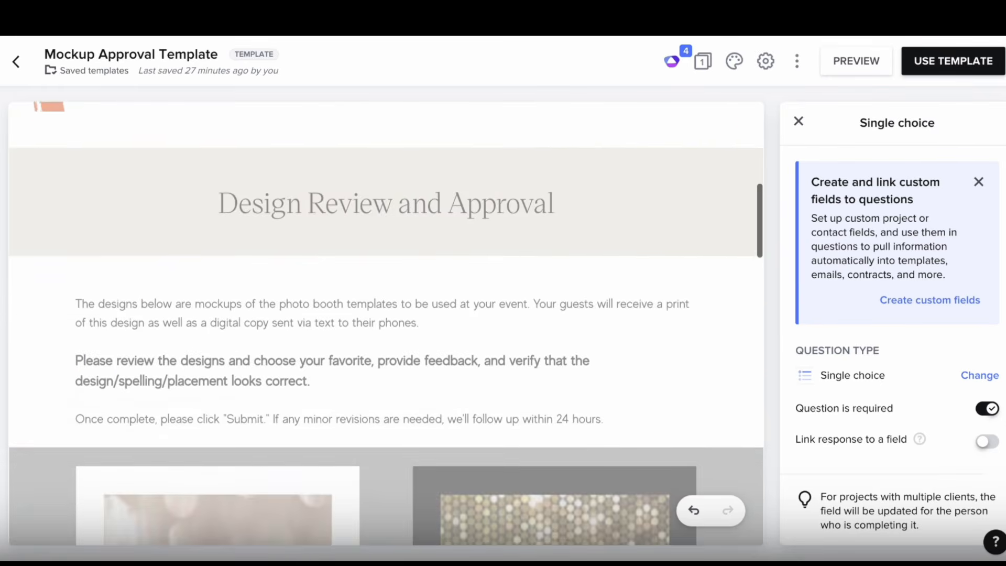
{"action": "scroll", "coordinate": [387, 325], "scroll_direction": "down", "scroll_amount": 1}
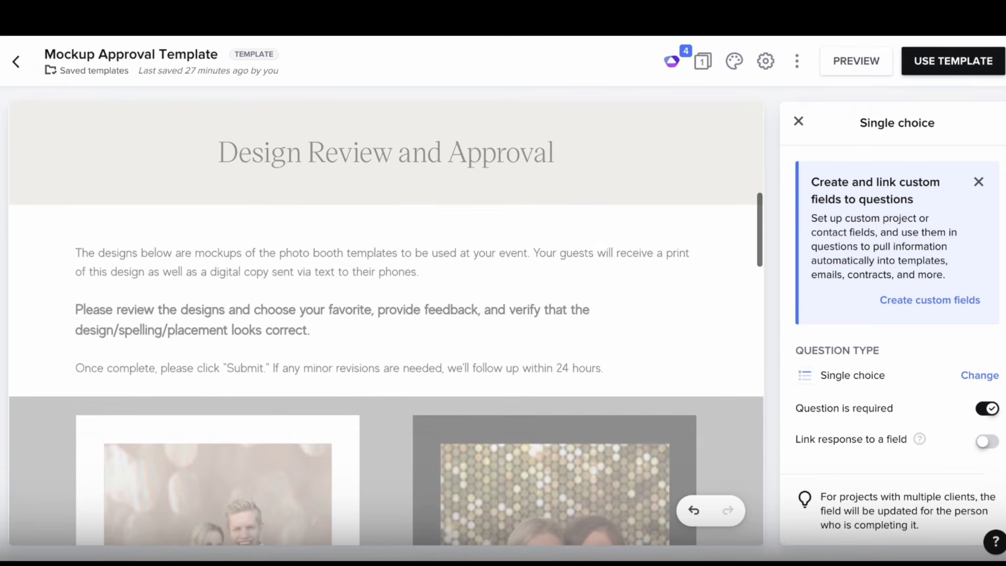
{"action": "left_click", "coordinate": [639, 184]}
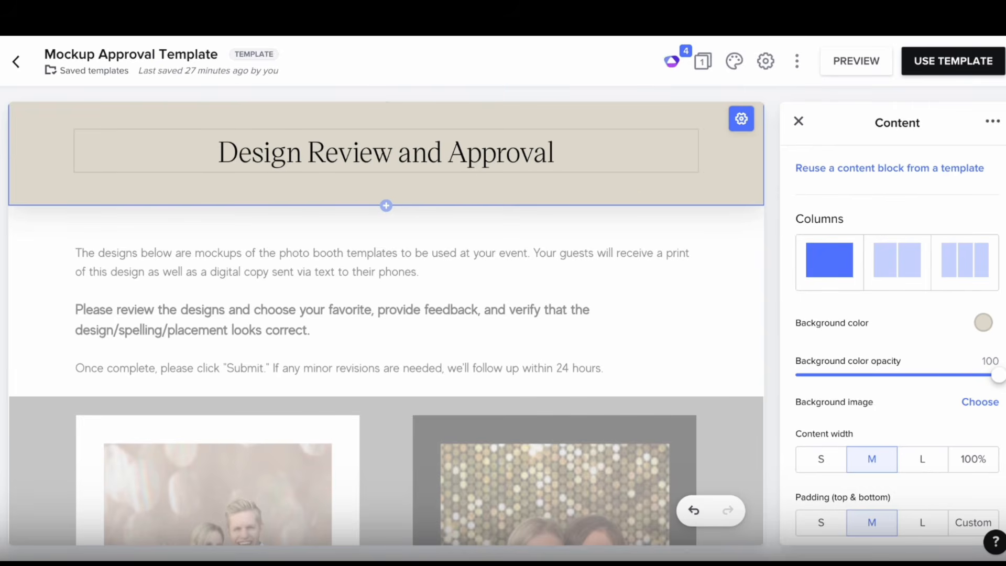
{"action": "scroll", "coordinate": [640, 184], "scroll_direction": "down", "scroll_amount": 3}
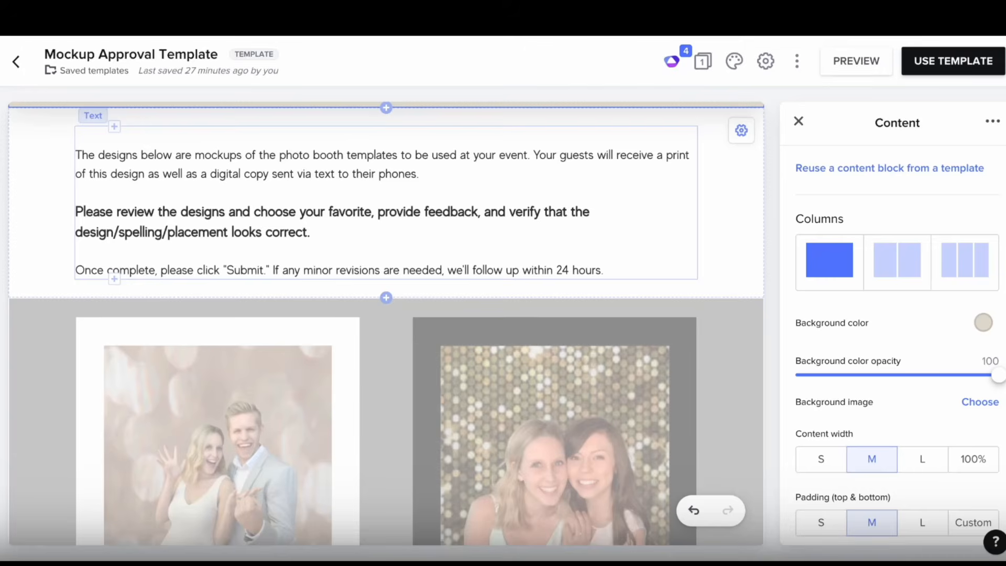
{"action": "scroll", "coordinate": [269, 426], "scroll_direction": "down", "scroll_amount": 5}
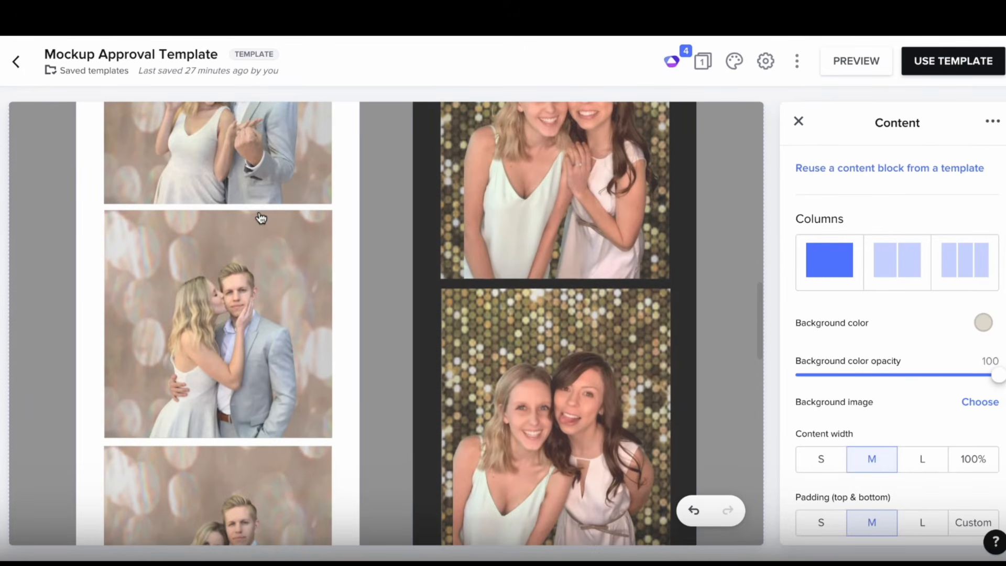
{"action": "left_click", "coordinate": [260, 218]}
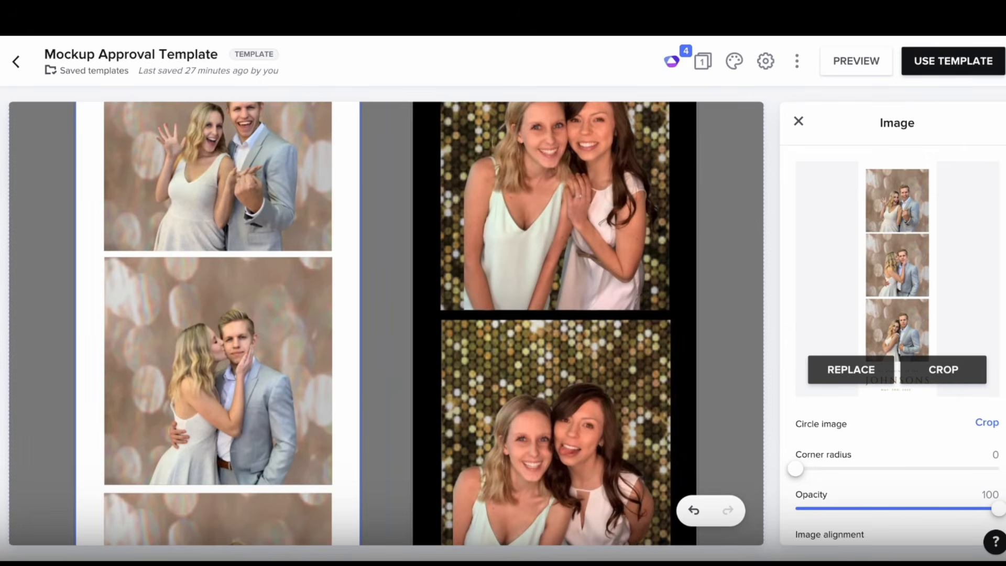
{"action": "left_click", "coordinate": [799, 123]}
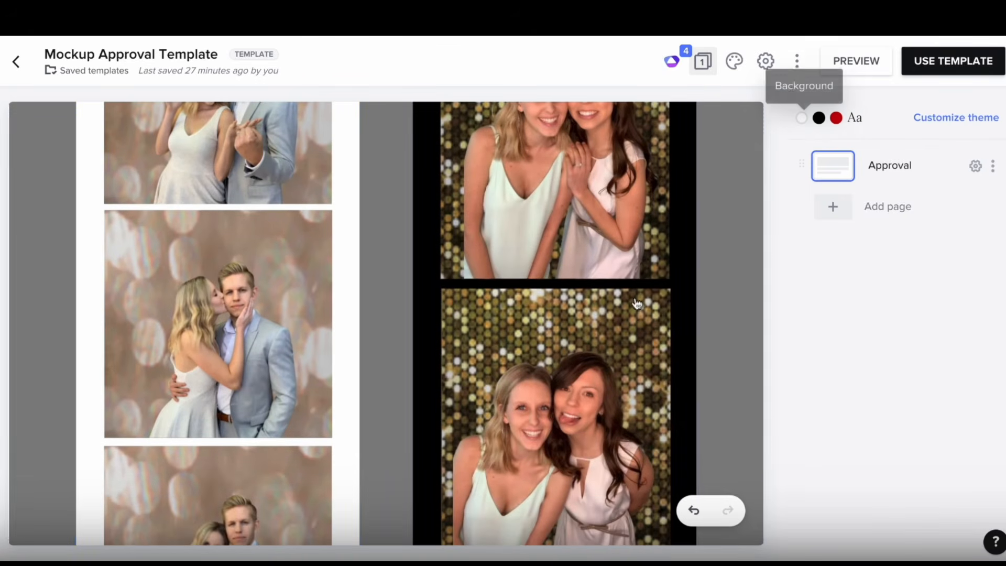
{"action": "left_click", "coordinate": [741, 314]}
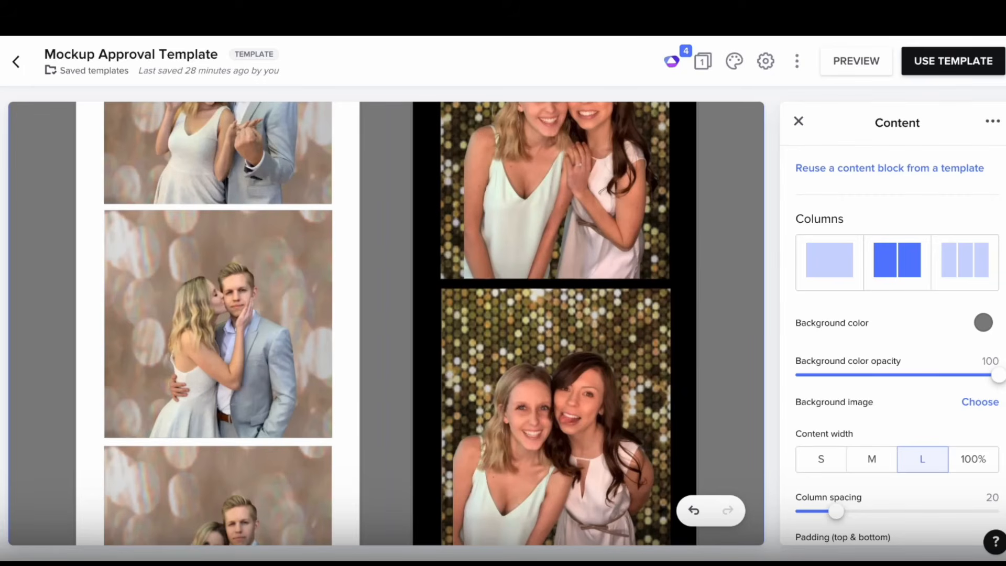
- Replace the white sample photo strip in the template with the uploaded white photo strip design from page 2
{"action": "left_click", "coordinate": [239, 373]}
{"action": "scroll", "coordinate": [241, 361], "scroll_direction": "up", "scroll_amount": 1}
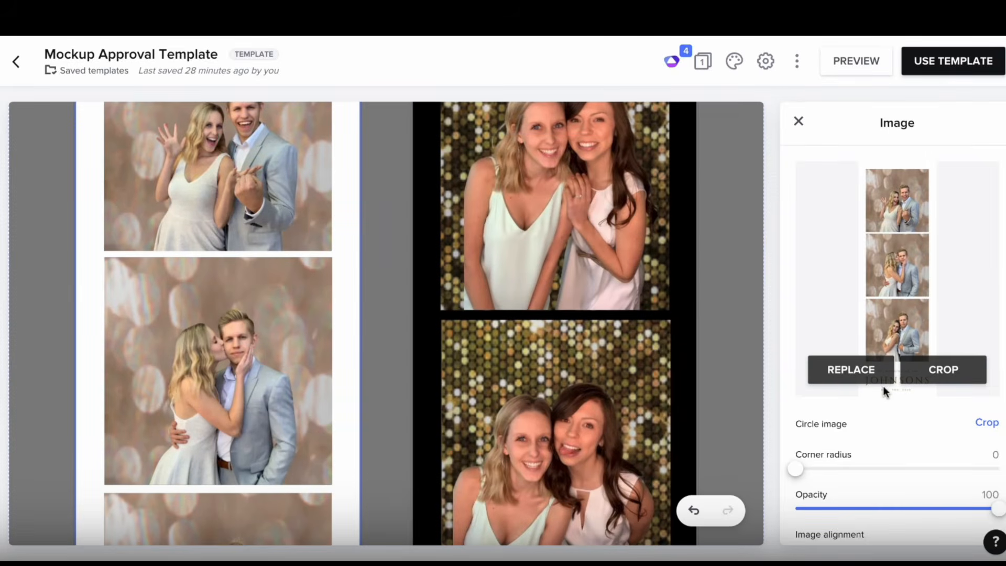
{"action": "left_click", "coordinate": [862, 379]}
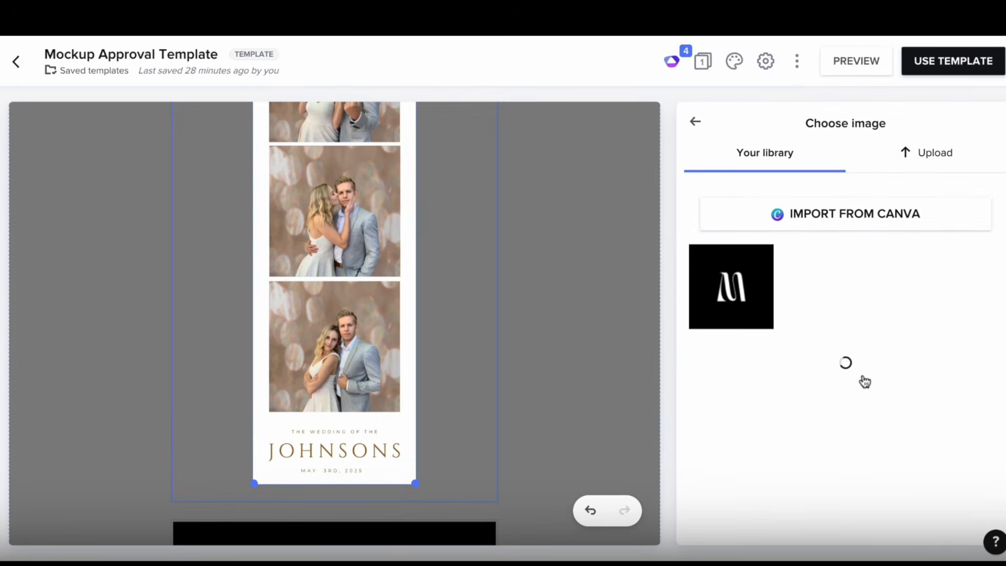
{"action": "left_click", "coordinate": [955, 161]}
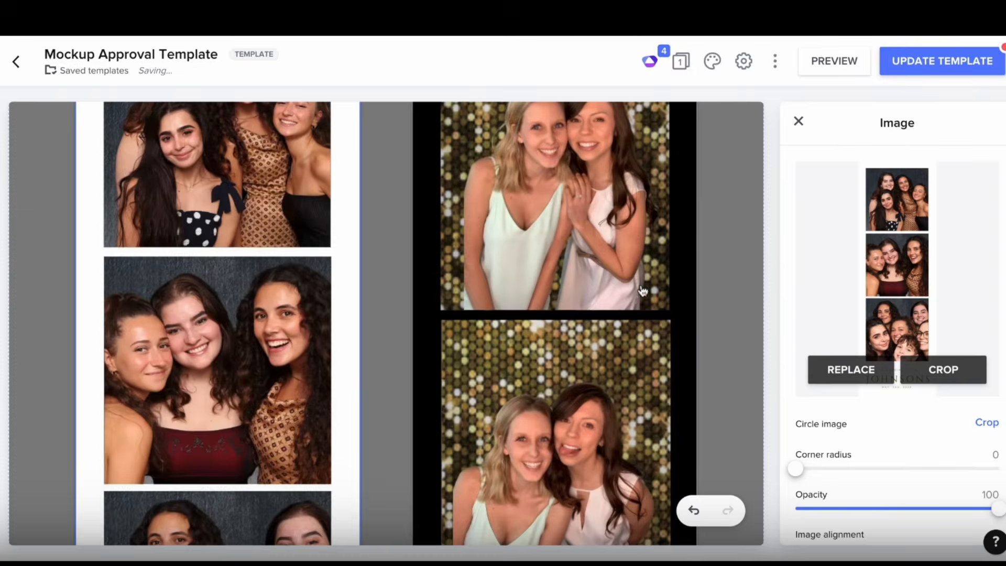
- Replace the black sample photo strip beside it with the uploaded black photo strip design from page 3
{"action": "left_click", "coordinate": [572, 283]}
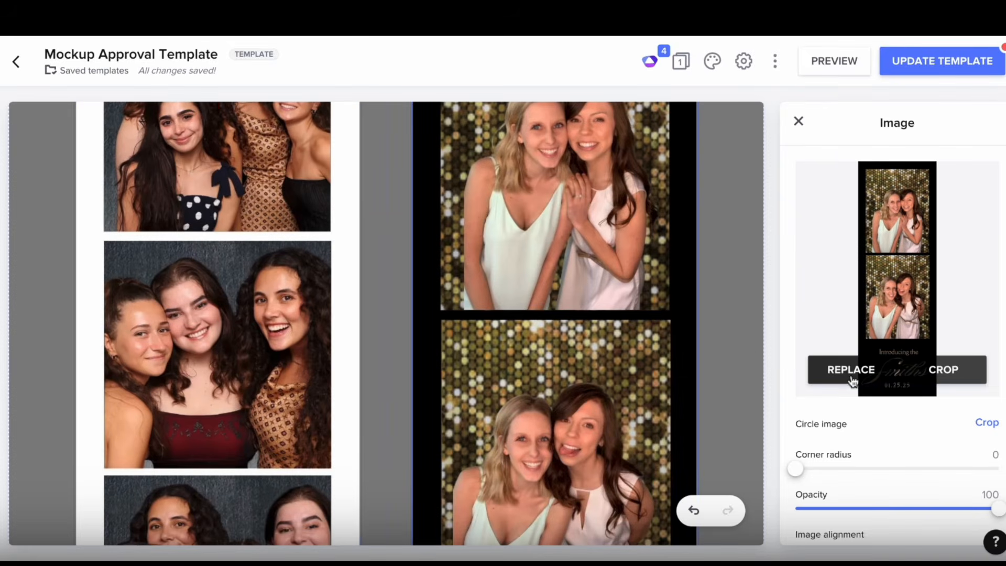
{"action": "left_click", "coordinate": [852, 376]}
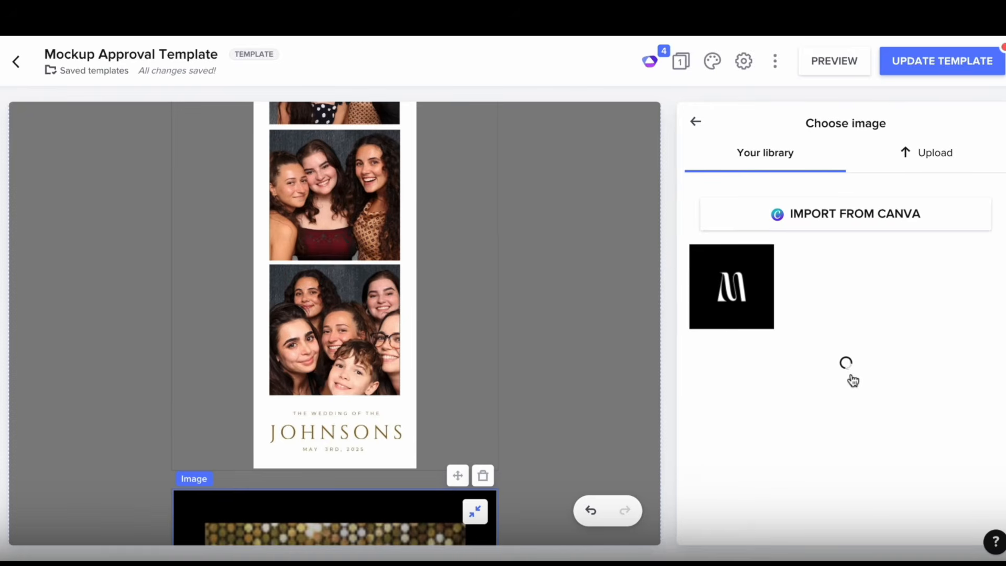
{"action": "left_click", "coordinate": [932, 152]}
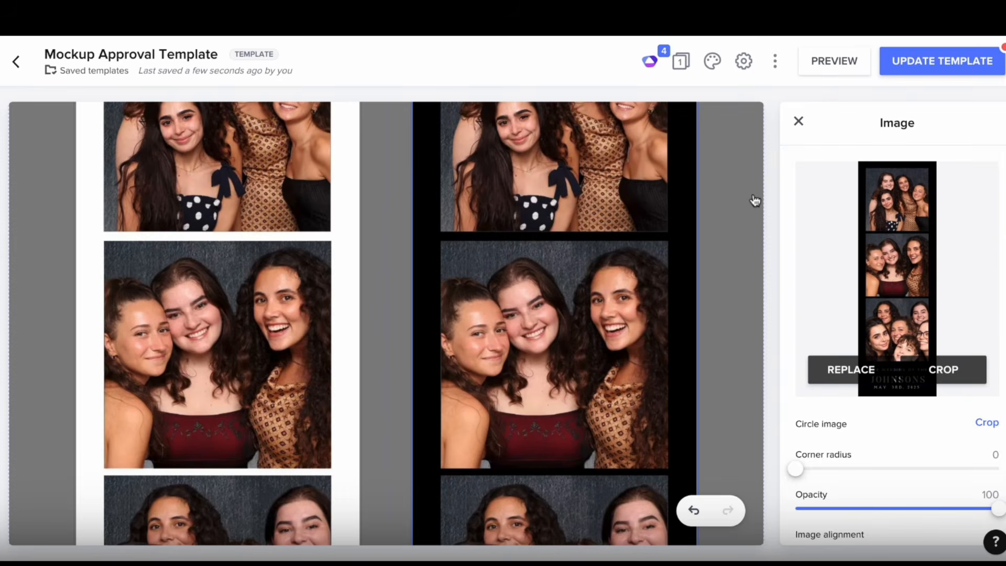
- Try red and other theme colors behind the two photo strips, and set that block's background color to gray #939292
{"action": "left_click", "coordinate": [746, 202]}
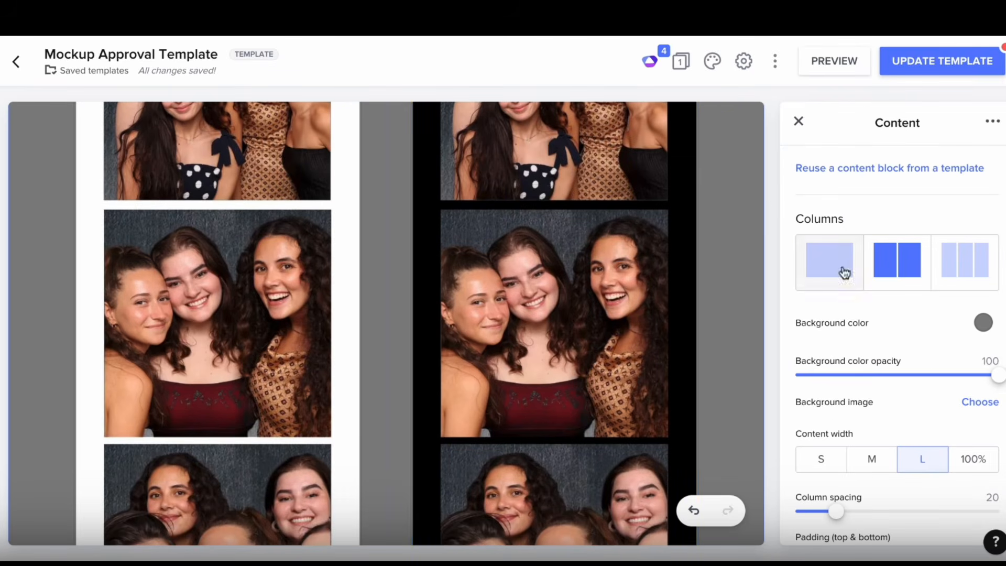
{"action": "left_click", "coordinate": [984, 325]}
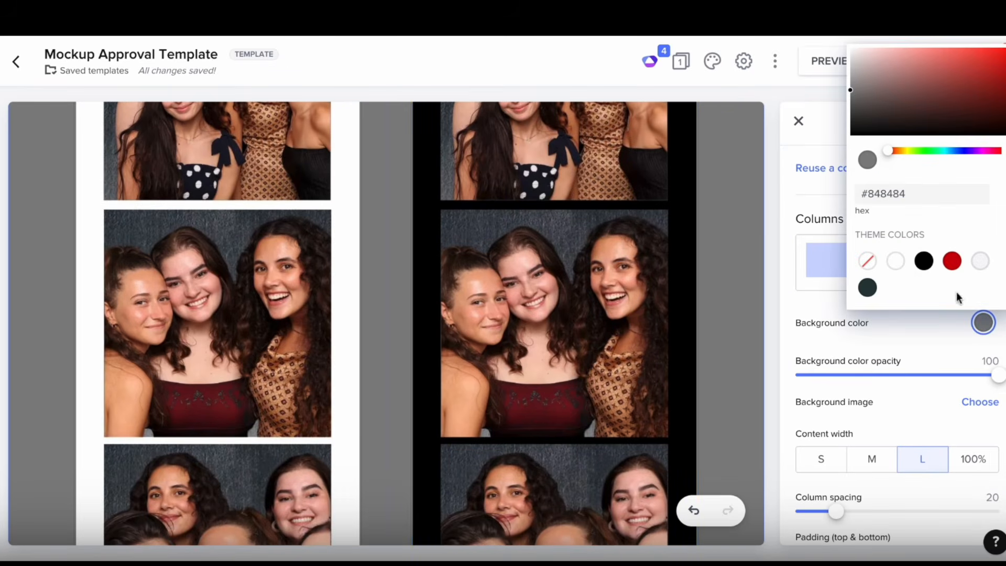
{"action": "left_click", "coordinate": [952, 262]}
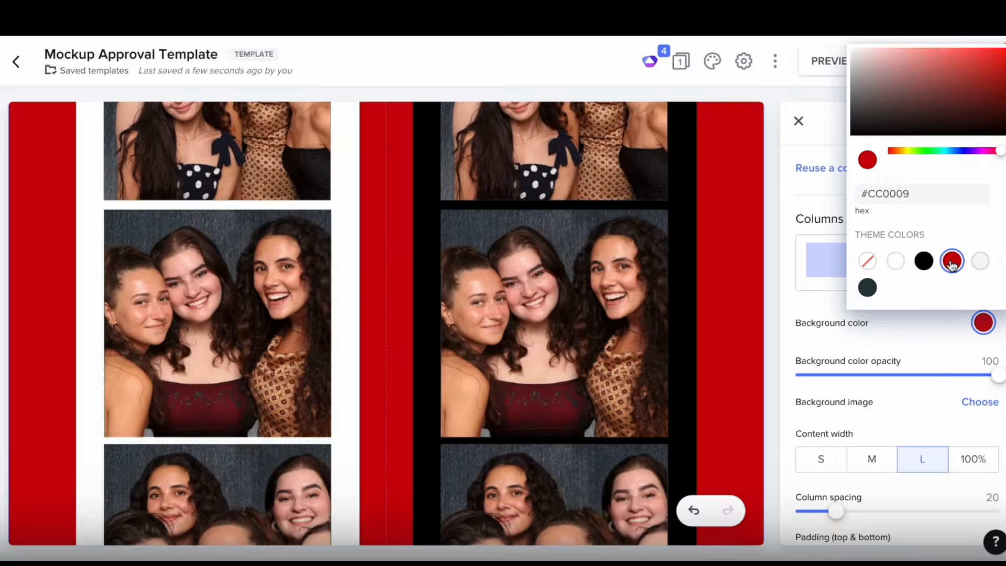
{"action": "left_click", "coordinate": [980, 266]}
{"action": "left_click", "coordinate": [897, 262]}
{"action": "left_click_drag", "start_coordinate": [850, 51], "coordinate": [854, 91]}
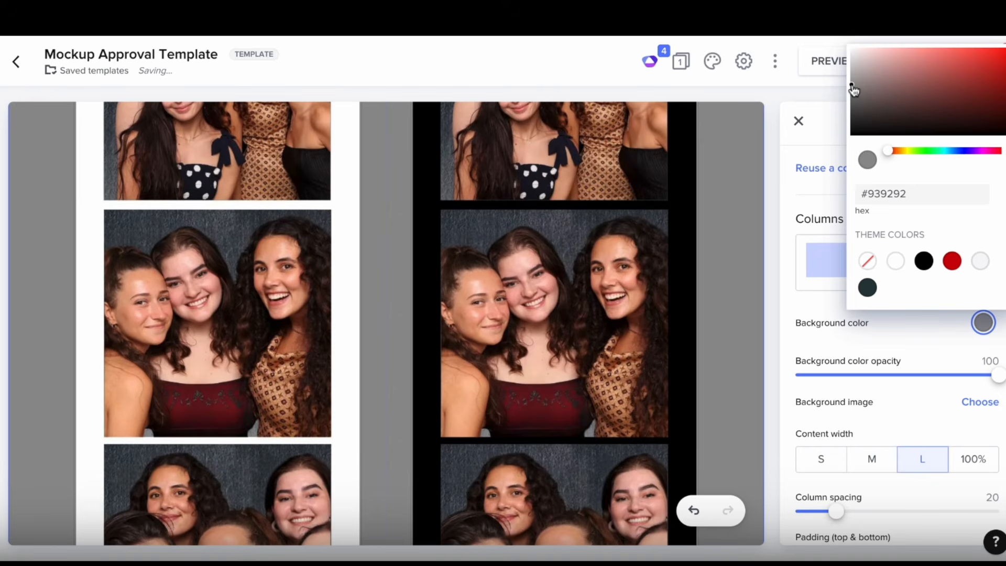
{"action": "left_click", "coordinate": [798, 122]}
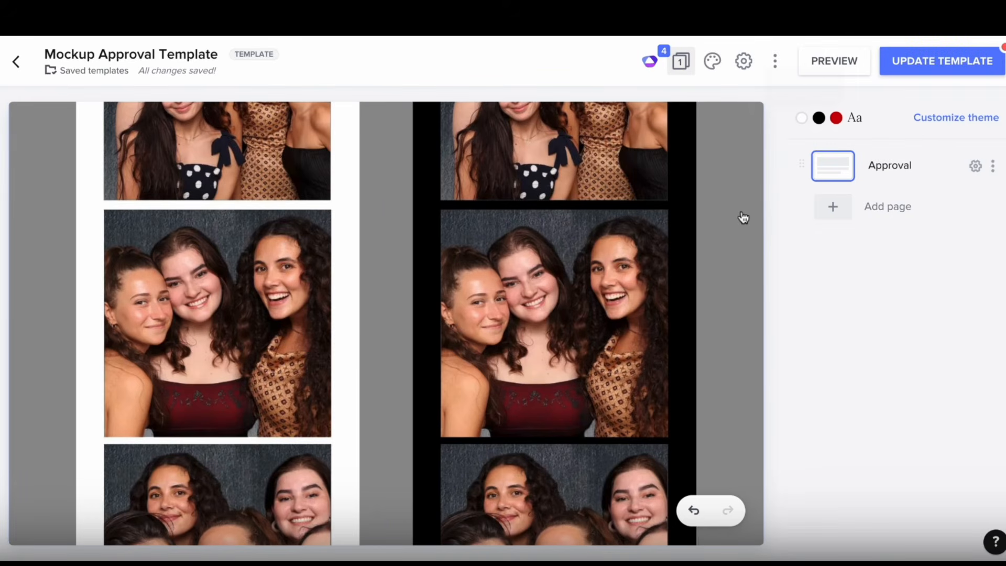
- Preview the template as a client and examine both photo strip designs down to their text lines
{"action": "left_click", "coordinate": [833, 69]}
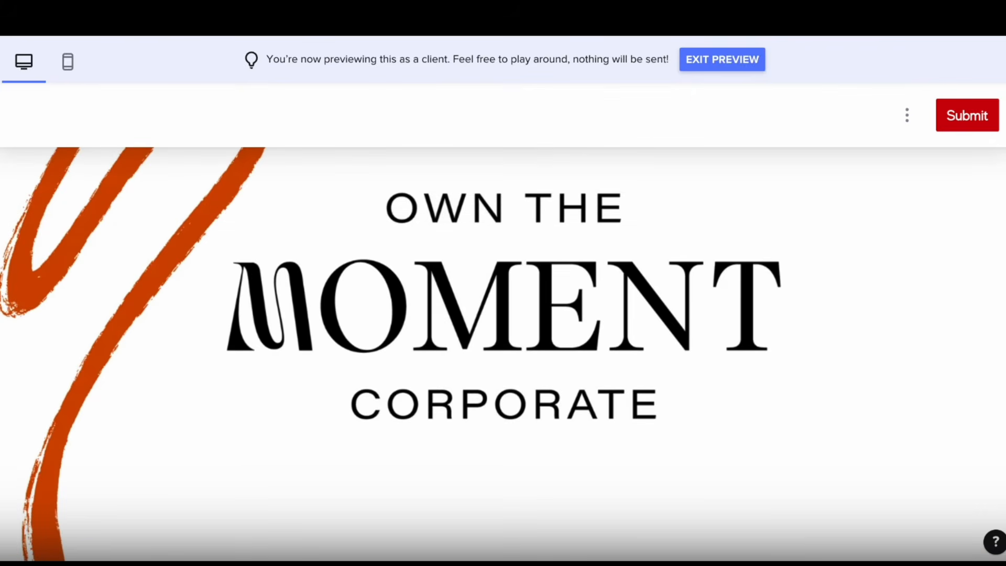
{"action": "scroll", "coordinate": [503, 354], "scroll_direction": "down", "scroll_amount": 8}
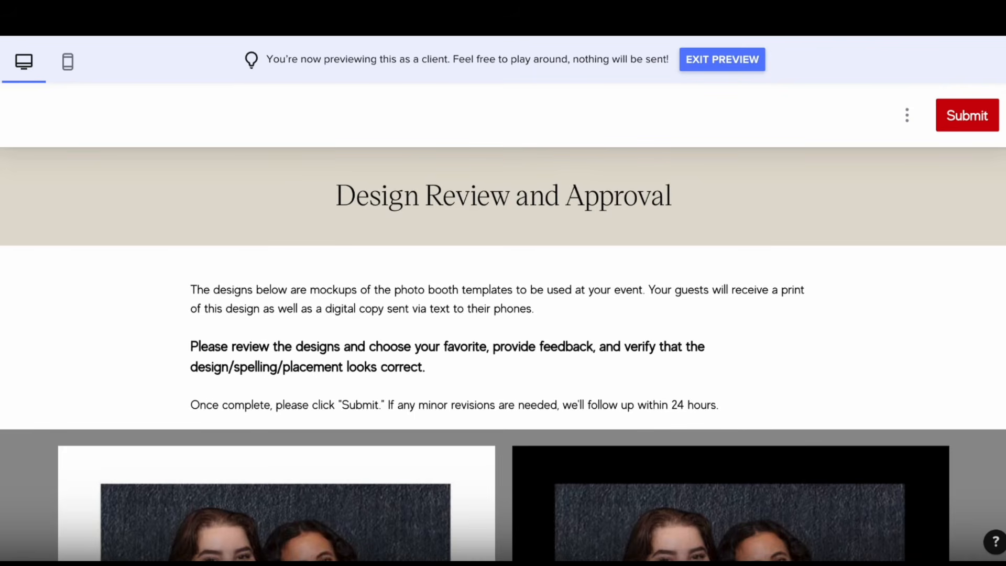
{"action": "scroll", "coordinate": [503, 368], "scroll_direction": "down", "scroll_amount": 1}
{"action": "scroll", "coordinate": [503, 354], "scroll_direction": "down", "scroll_amount": 8}
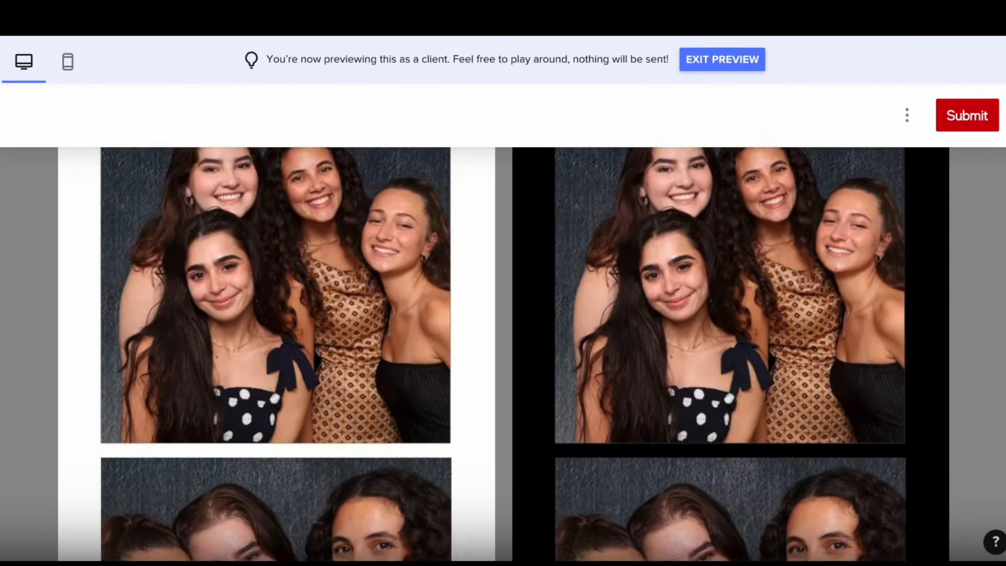
{"action": "scroll", "coordinate": [503, 354], "scroll_direction": "down", "scroll_amount": 5}
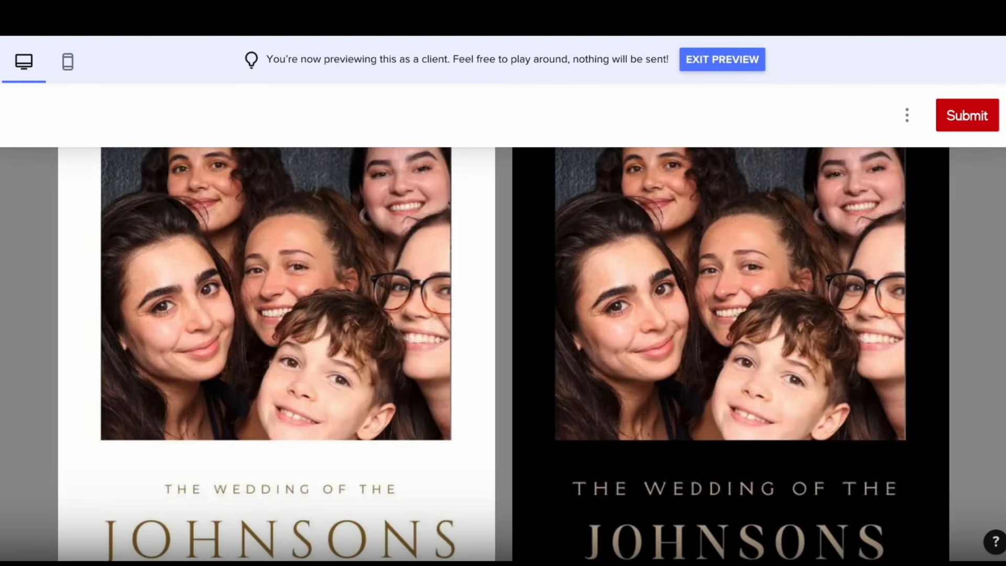
{"action": "scroll", "coordinate": [503, 353], "scroll_direction": "down", "scroll_amount": 2}
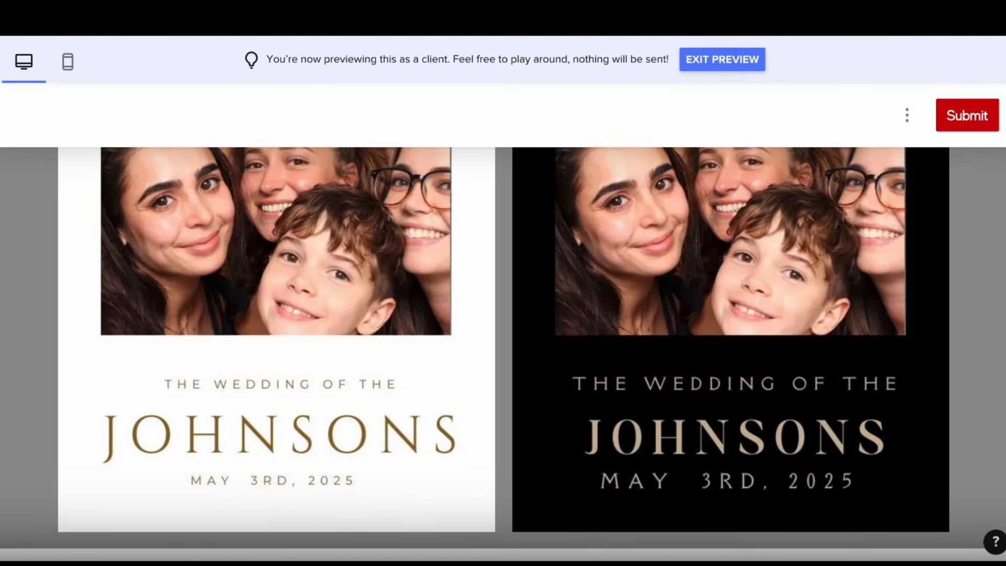
- Examine the Template Choice, "Do you agree to move forward?" and feedback questions below the designs in the client preview
{"action": "scroll", "coordinate": [503, 354], "scroll_direction": "down", "scroll_amount": 6}
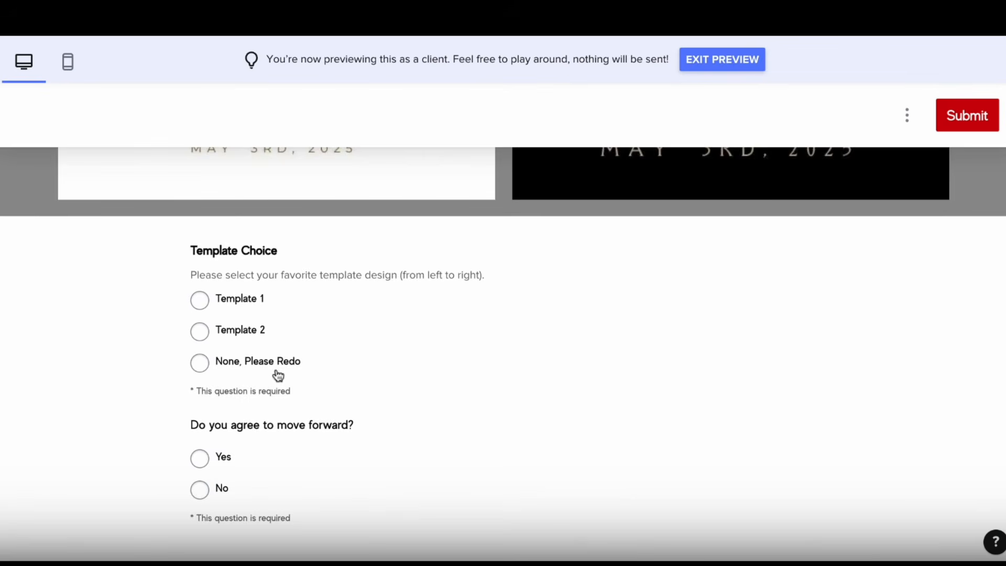
{"action": "scroll", "coordinate": [279, 375], "scroll_direction": "down", "scroll_amount": 2}
{"action": "scroll", "coordinate": [278, 376], "scroll_direction": "down", "scroll_amount": 1}
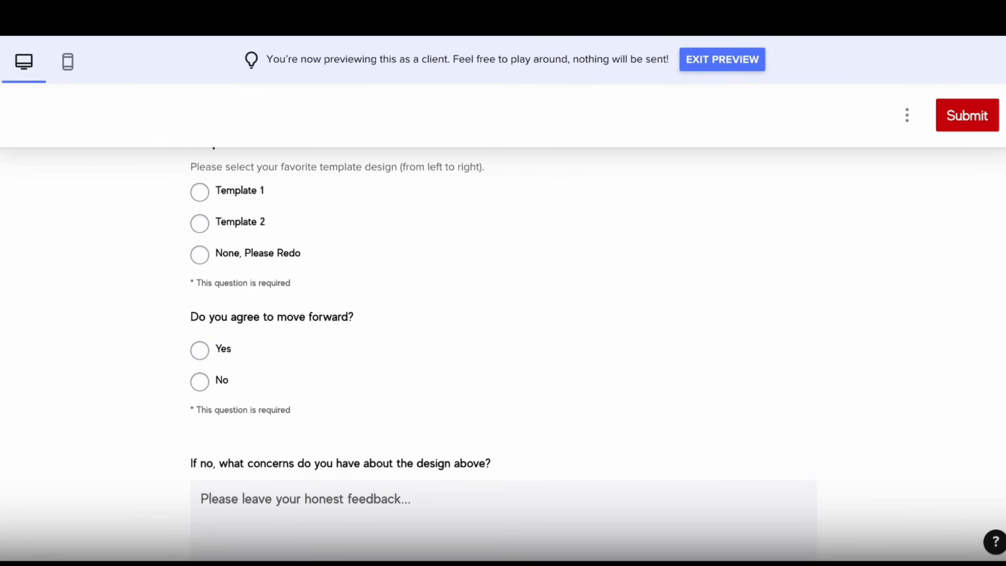
{"action": "scroll", "coordinate": [235, 278], "scroll_direction": "up", "scroll_amount": 2}
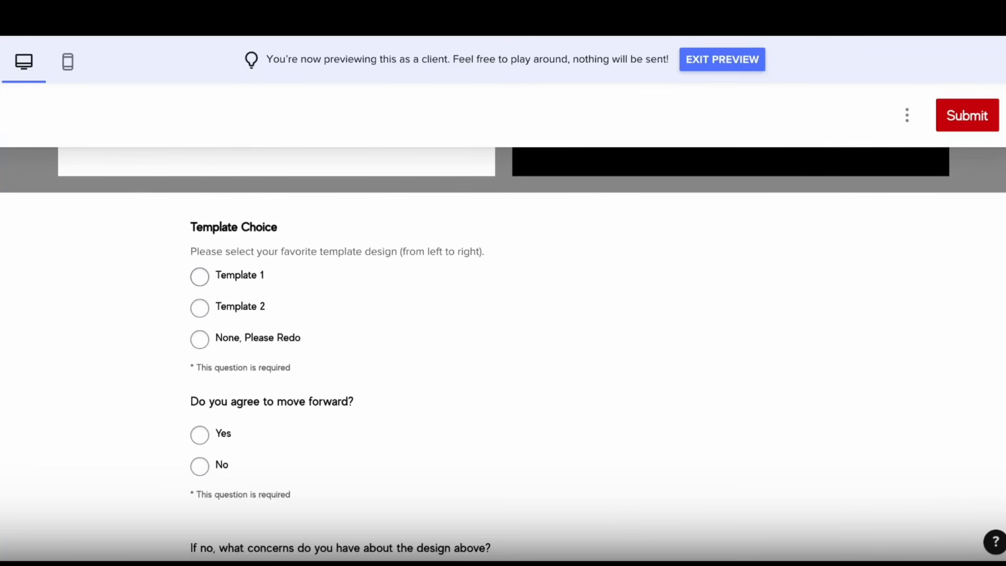
{"action": "scroll", "coordinate": [503, 346], "scroll_direction": "down", "scroll_amount": 3}
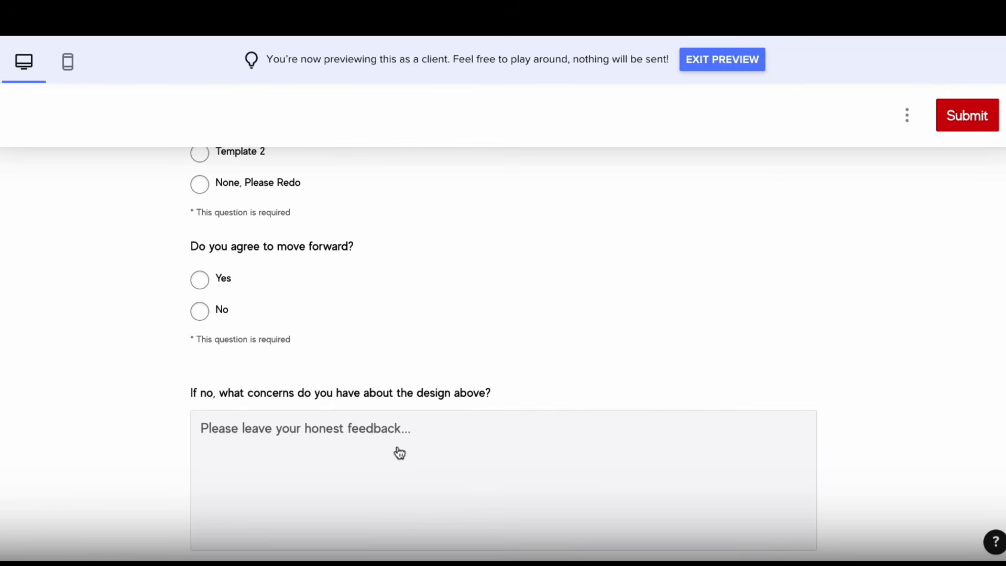
{"action": "scroll", "coordinate": [504, 354], "scroll_direction": "up", "scroll_amount": 8}
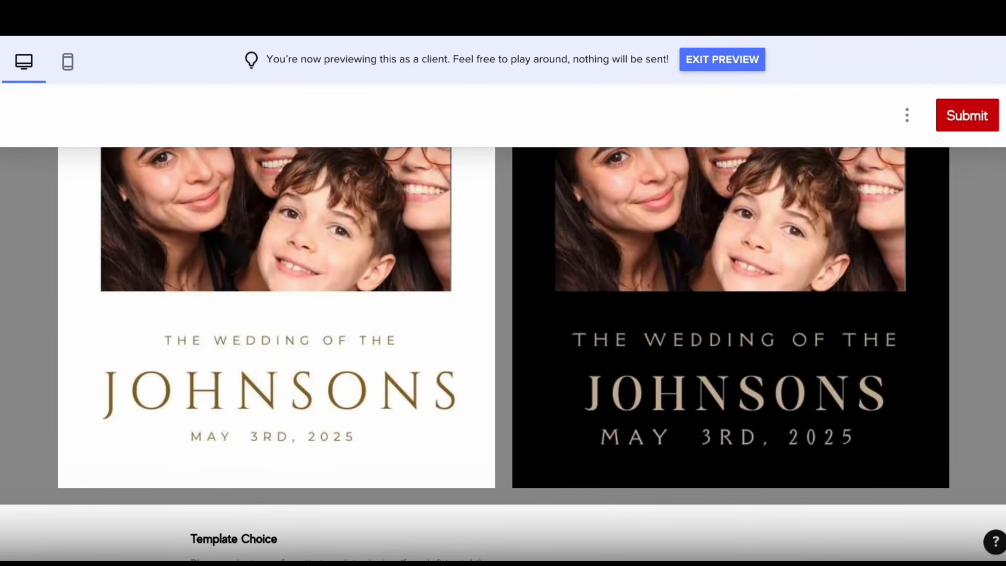
{"action": "scroll", "coordinate": [503, 354], "scroll_direction": "down", "scroll_amount": 4}
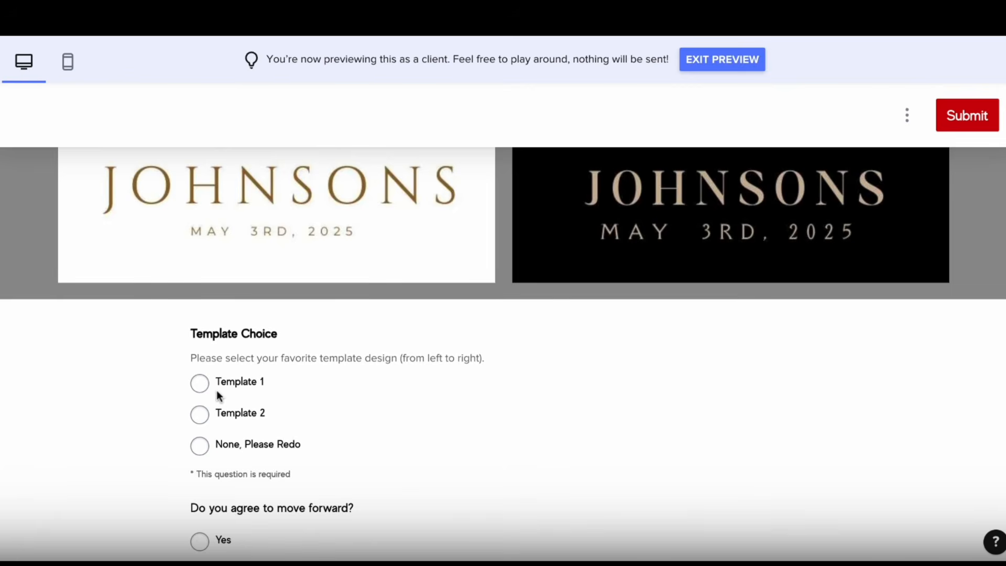
{"action": "scroll", "coordinate": [218, 392], "scroll_direction": "down", "scroll_amount": 2}
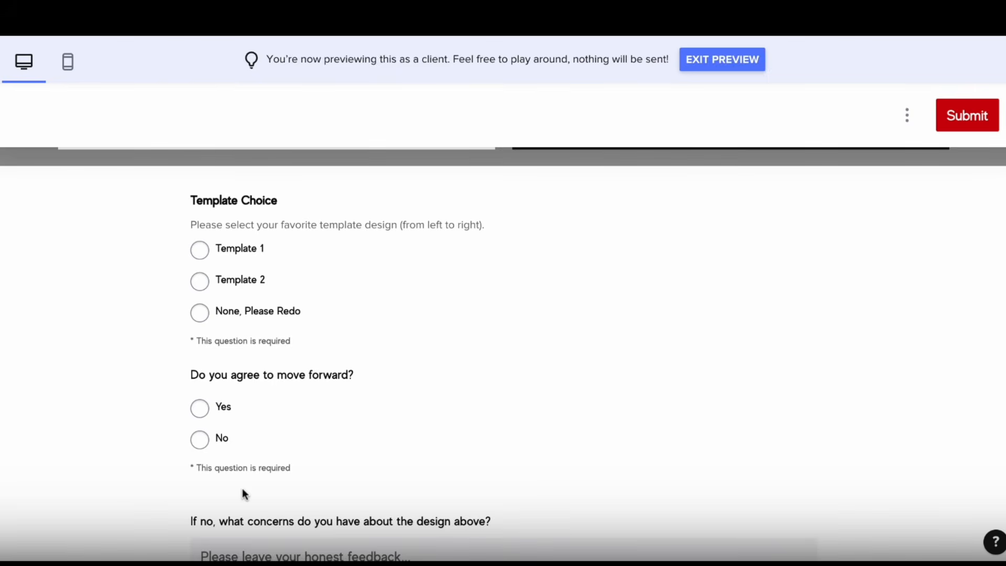
{"action": "scroll", "coordinate": [243, 492], "scroll_direction": "down", "scroll_amount": 2}
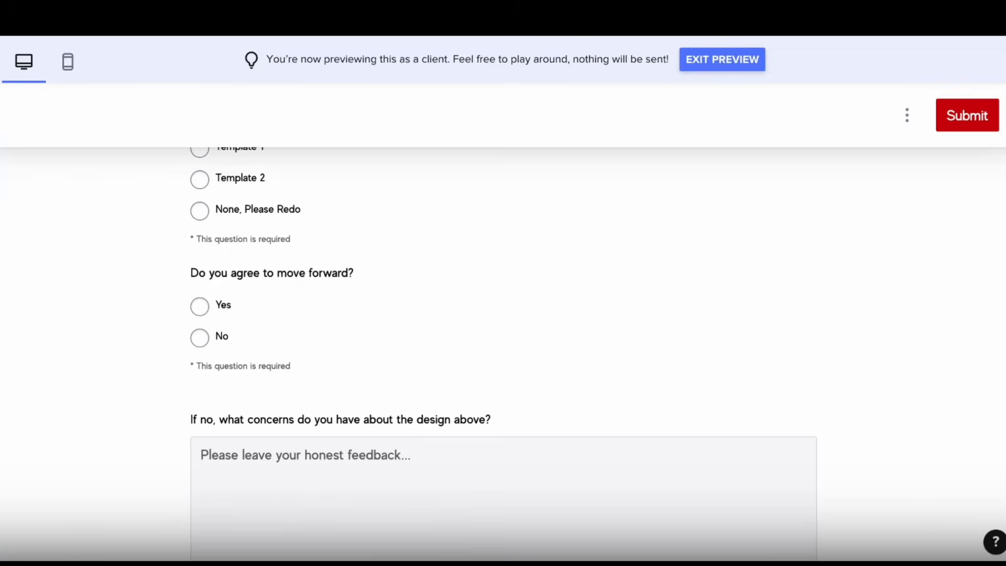
{"action": "scroll", "coordinate": [503, 315], "scroll_direction": "down", "scroll_amount": 2}
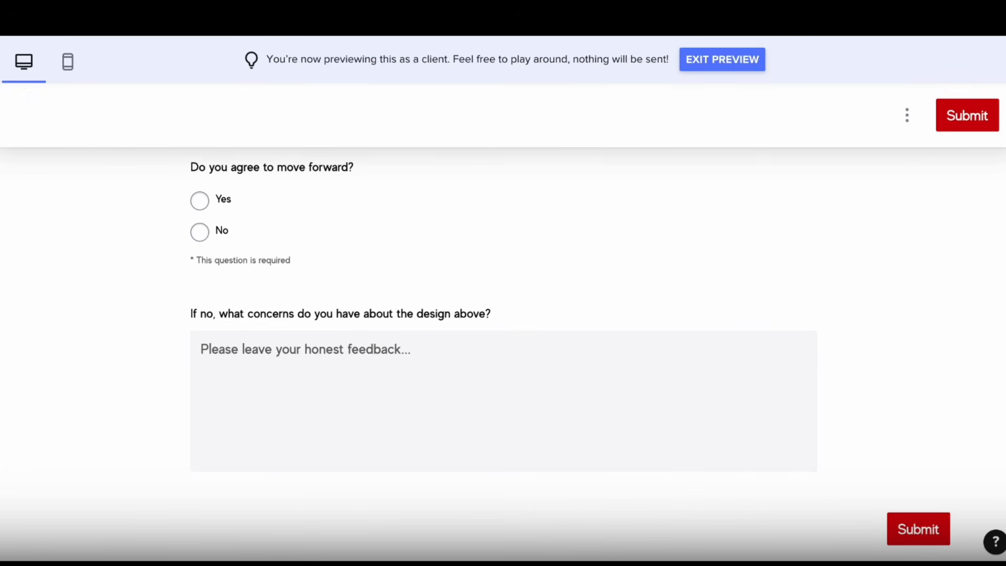
{"action": "scroll", "coordinate": [503, 314], "scroll_direction": "up", "scroll_amount": 1}
{"action": "scroll", "coordinate": [503, 315], "scroll_direction": "down", "scroll_amount": 1}
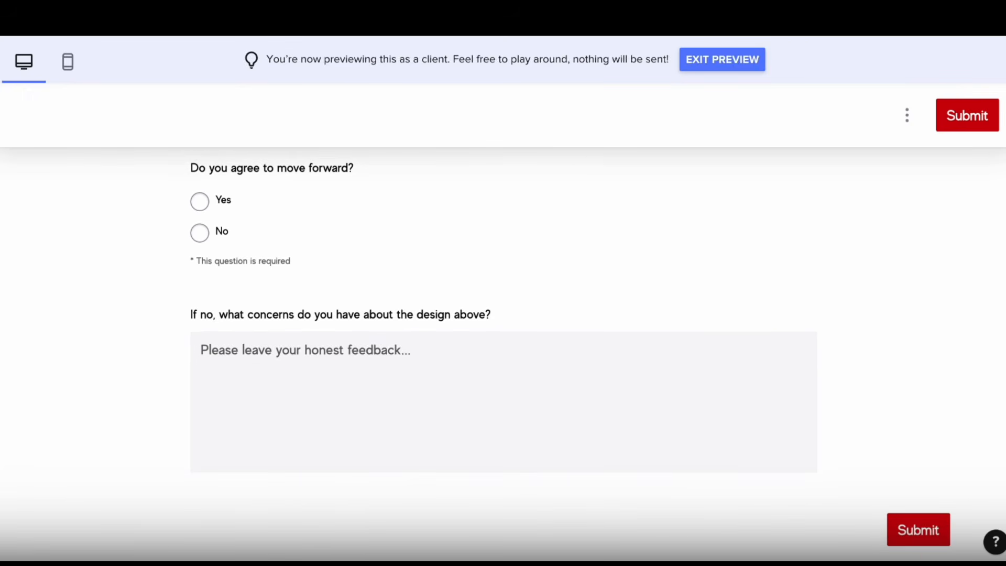